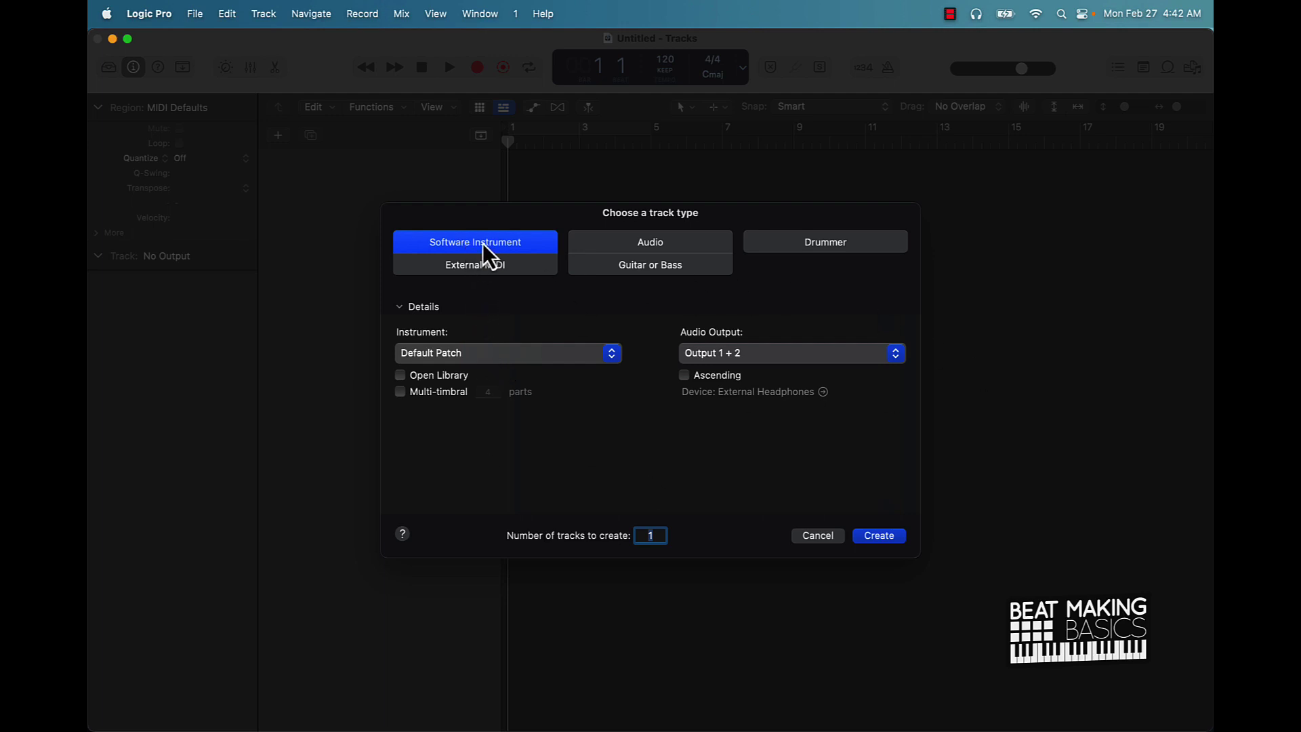
# Create one software instrument track using the stereo Ultrabeat (Drum Machine), and reposition its plug-in window so it is fully visible
pyautogui.click(431, 352)
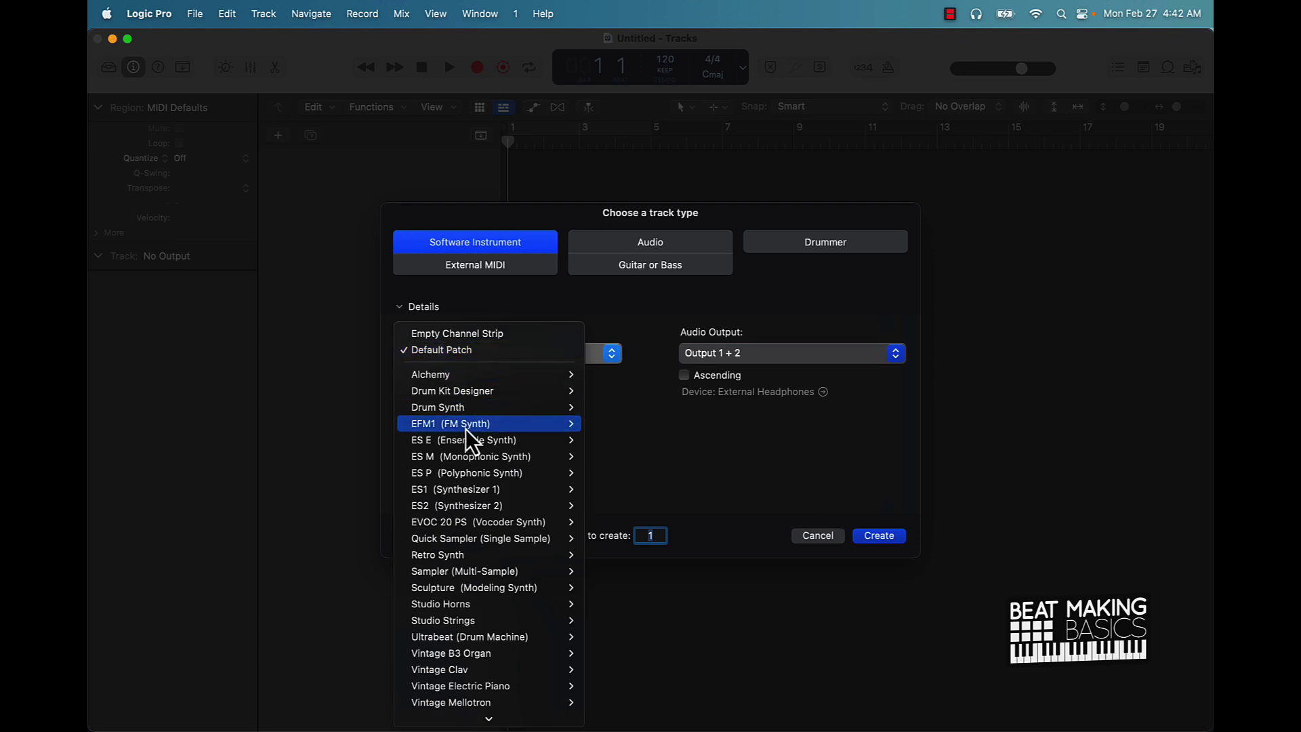
pyautogui.moveTo(488, 636)
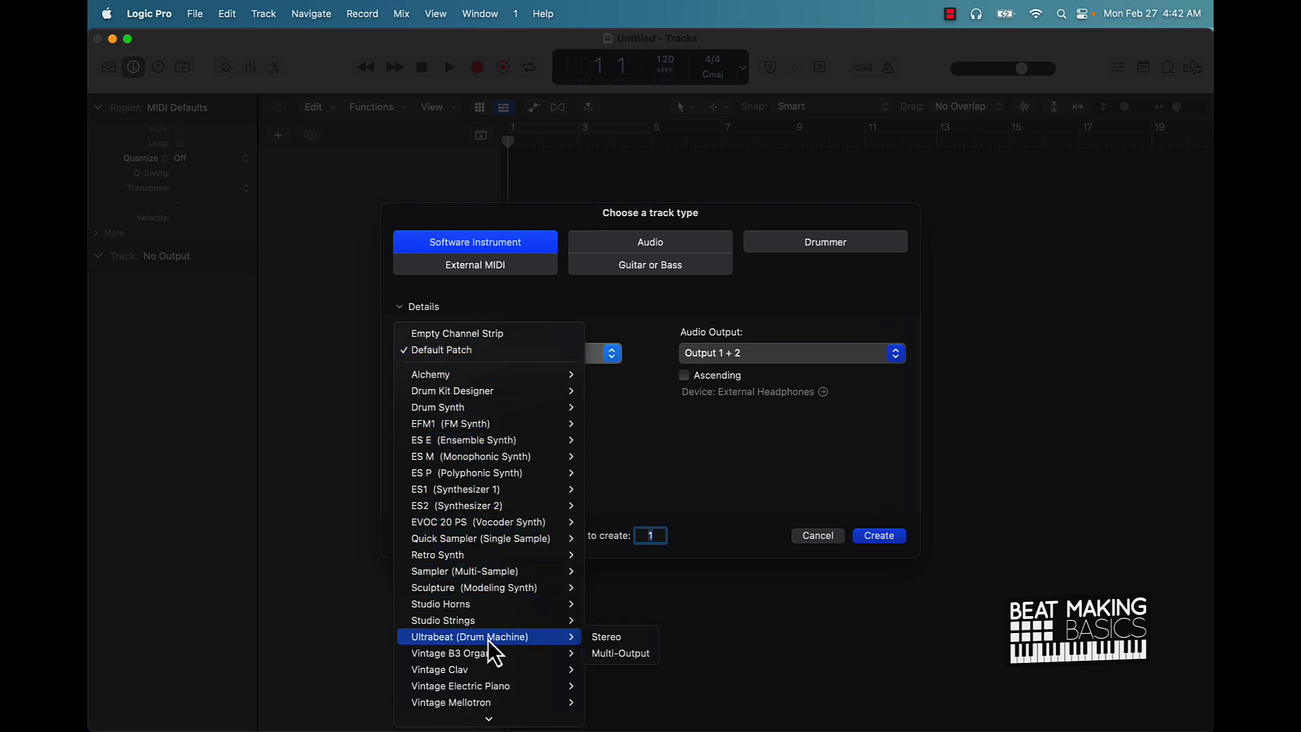
pyautogui.click(606, 638)
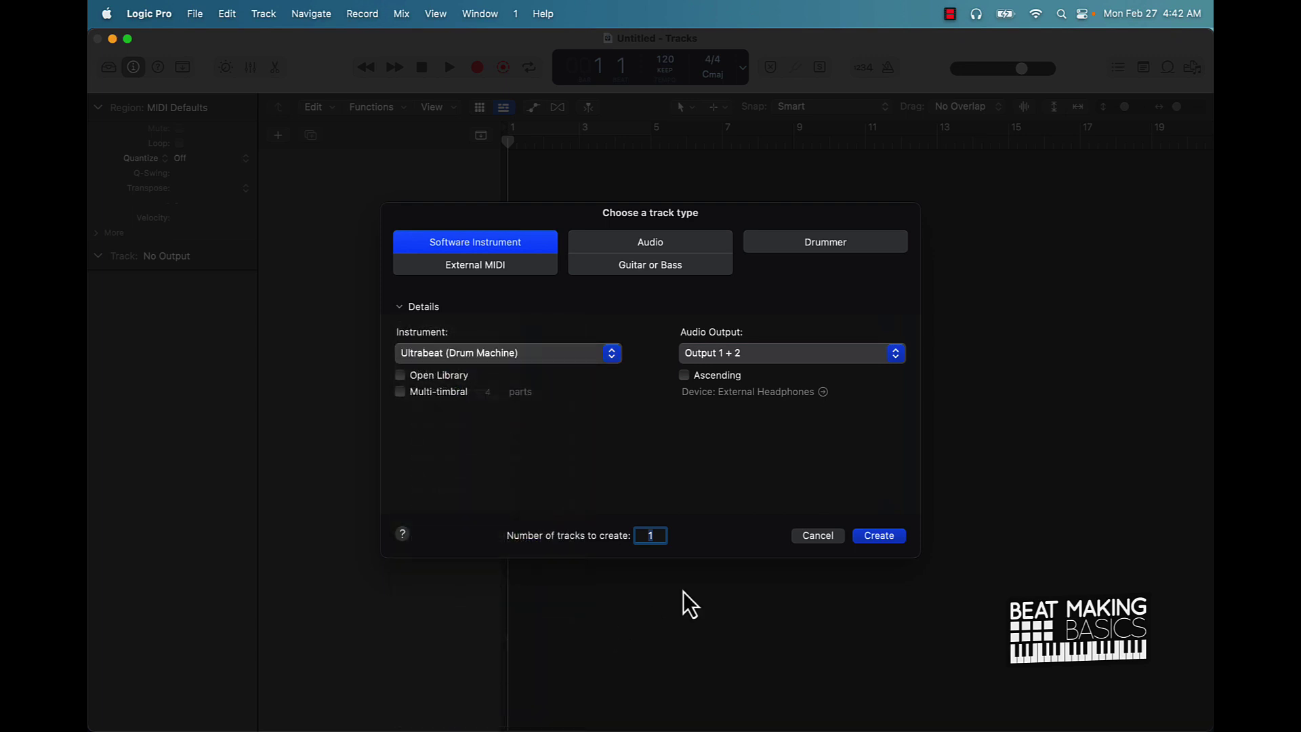
pyautogui.click(887, 537)
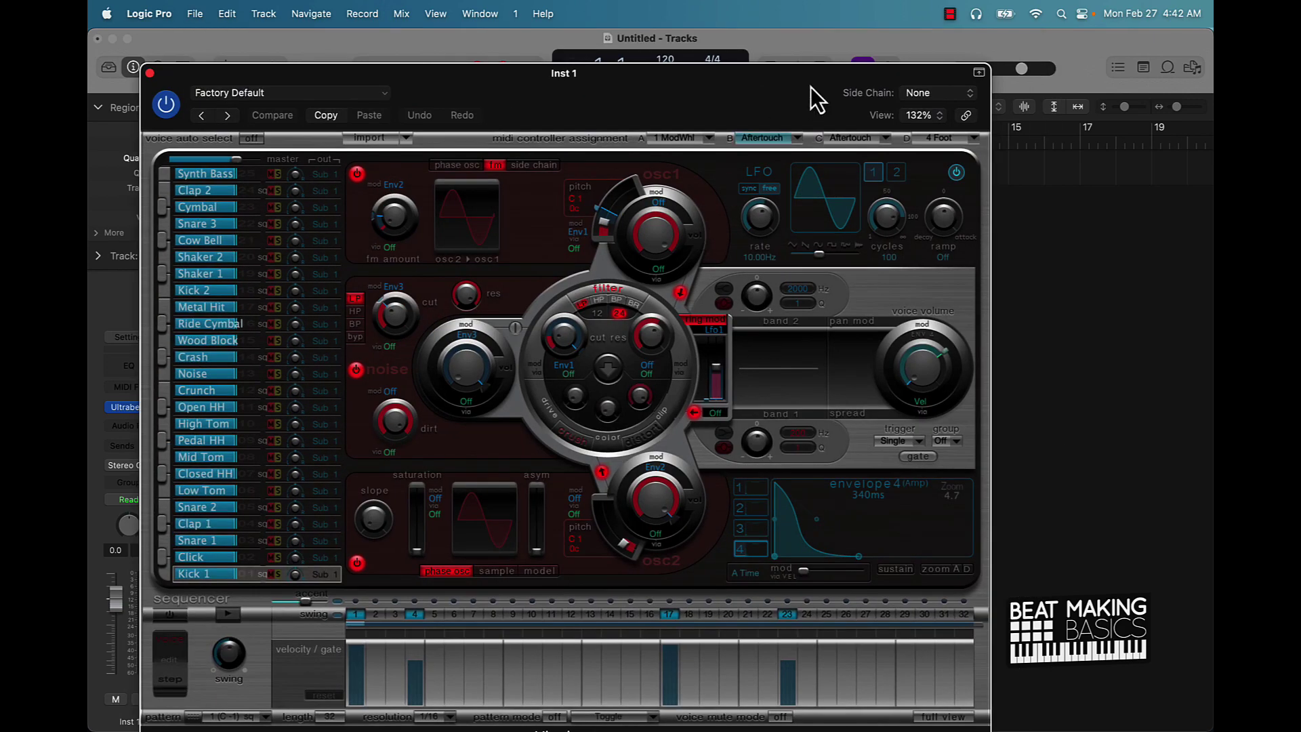
pyautogui.click(991, 68)
pyautogui.moveTo(188, 72); pyautogui.dragTo(180, 12)
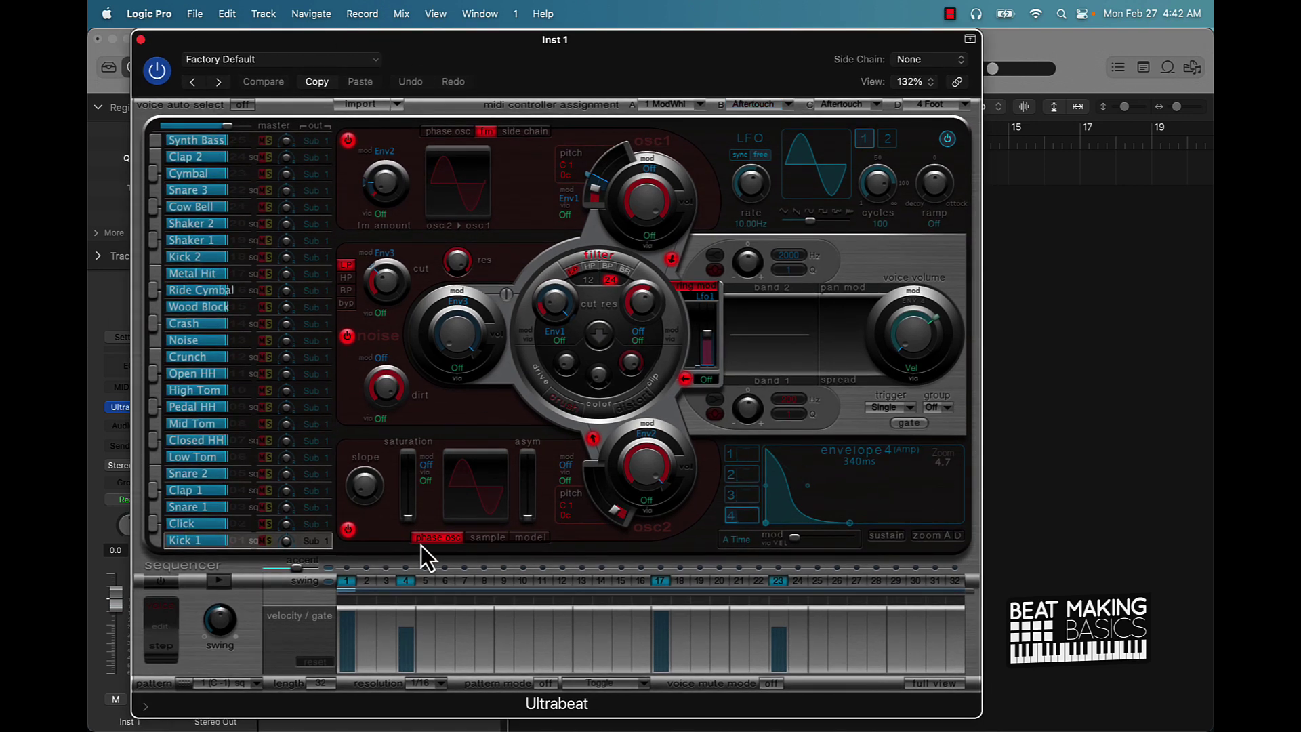
# Show the Musical Typing keyboard beside the plug-in, lower its octave to C1 and audition the default kit's sounds
pyautogui.press('super+k')
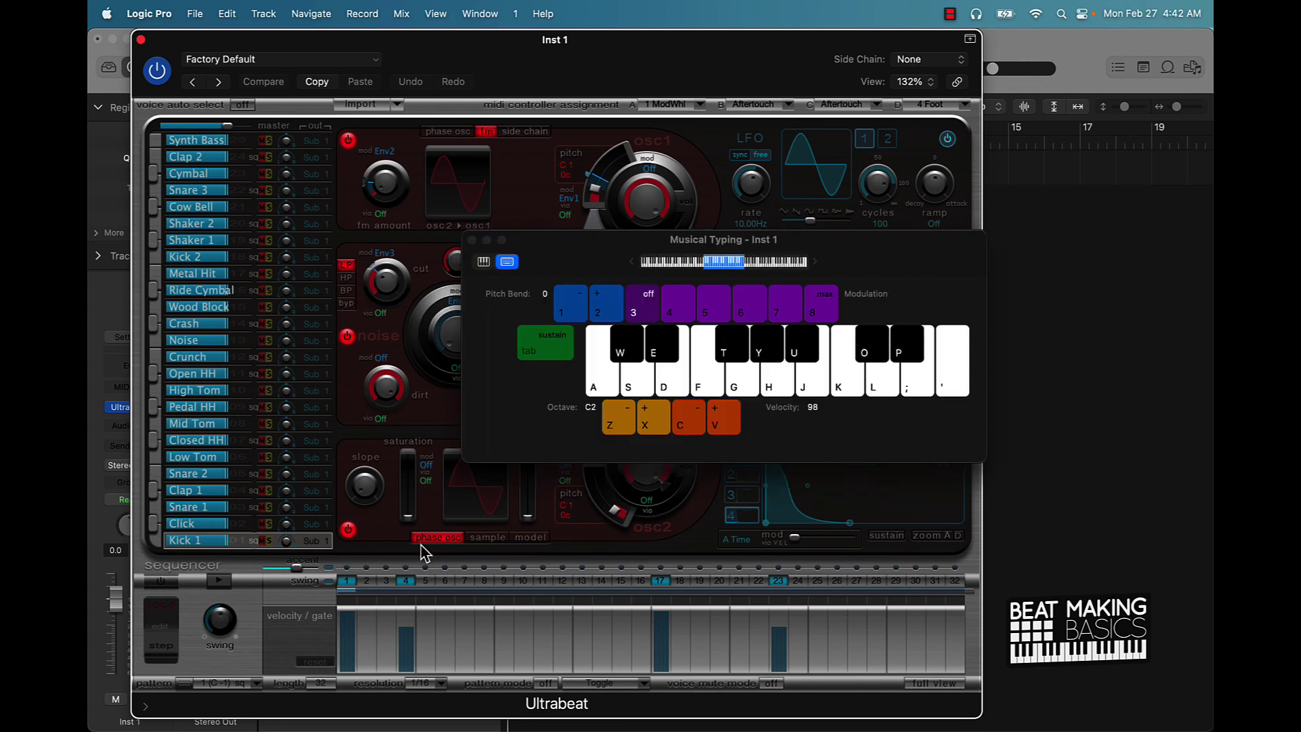
pyautogui.moveTo(583, 235); pyautogui.dragTo(740, 334)
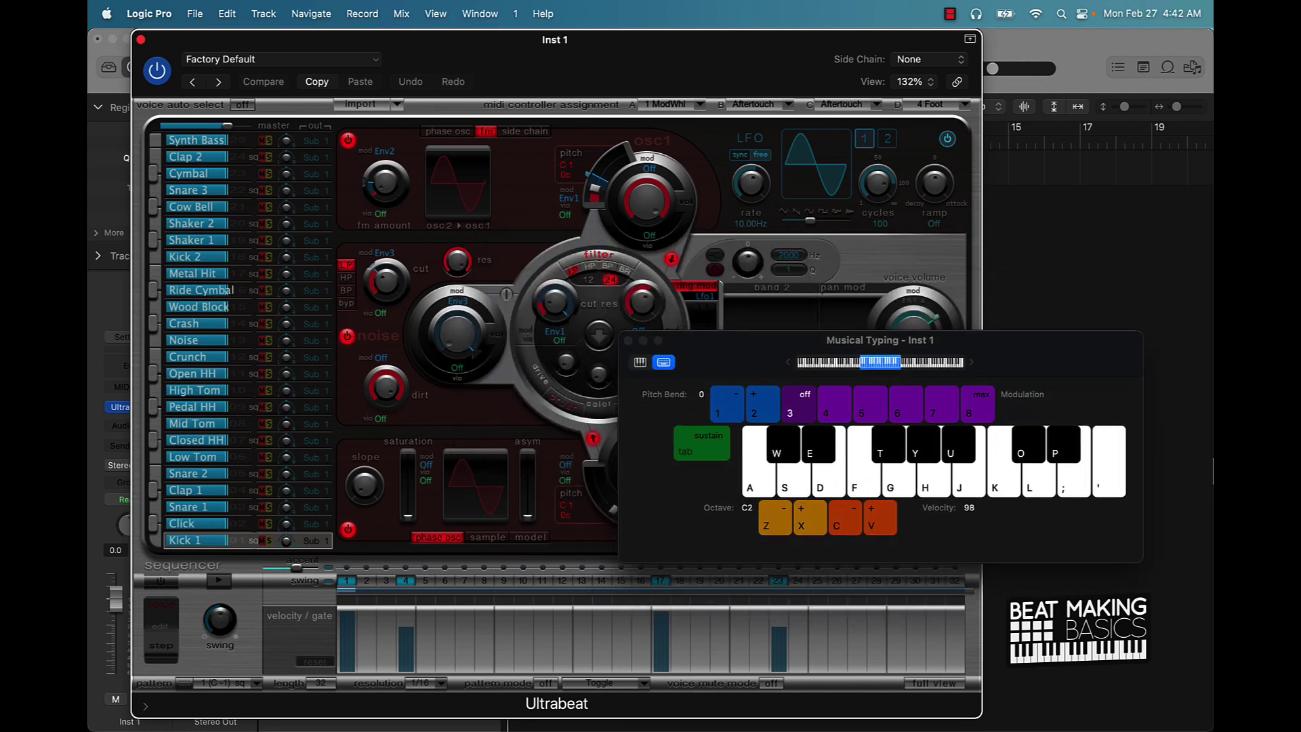
pyautogui.press('a')
pyautogui.click(771, 519)
pyautogui.press('a')
pyautogui.press('s')
pyautogui.press('e')
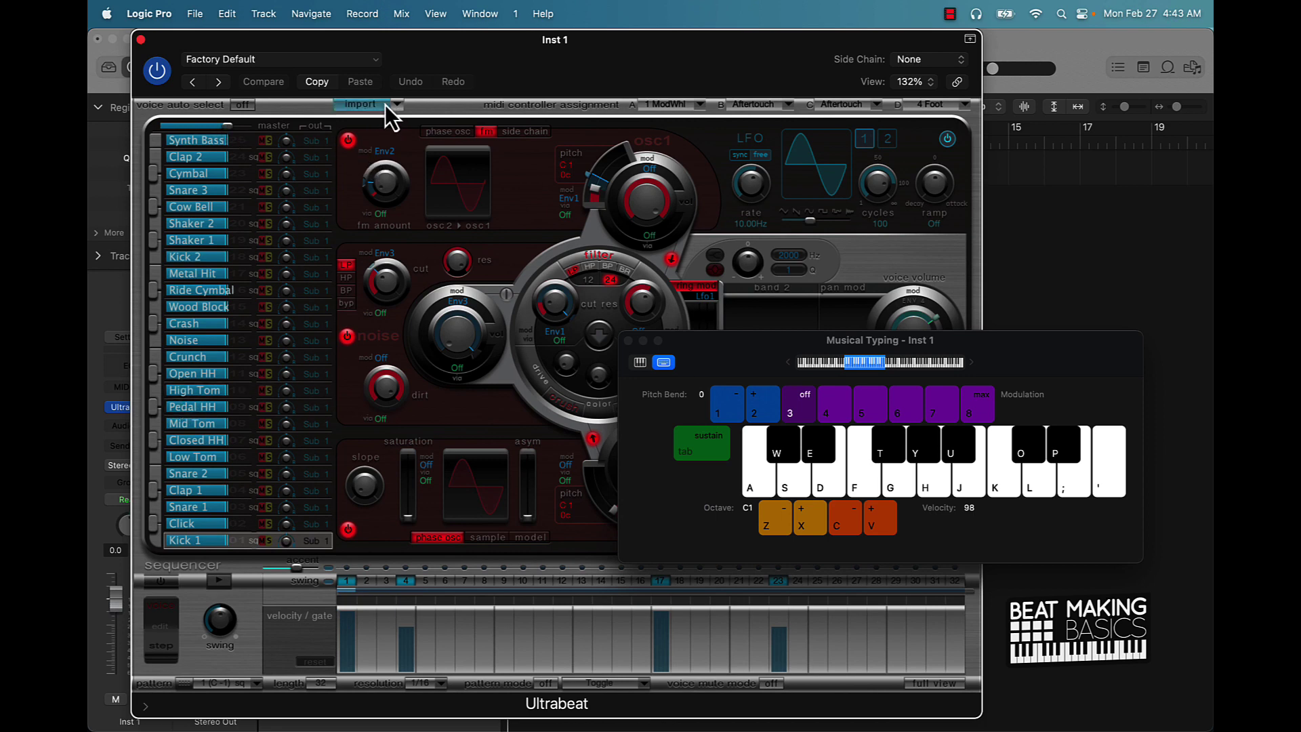
# Load the Hip Hop Heavy Kit preset in Ultrabeat and audition its sounds with Musical Typing
pyautogui.click(279, 59)
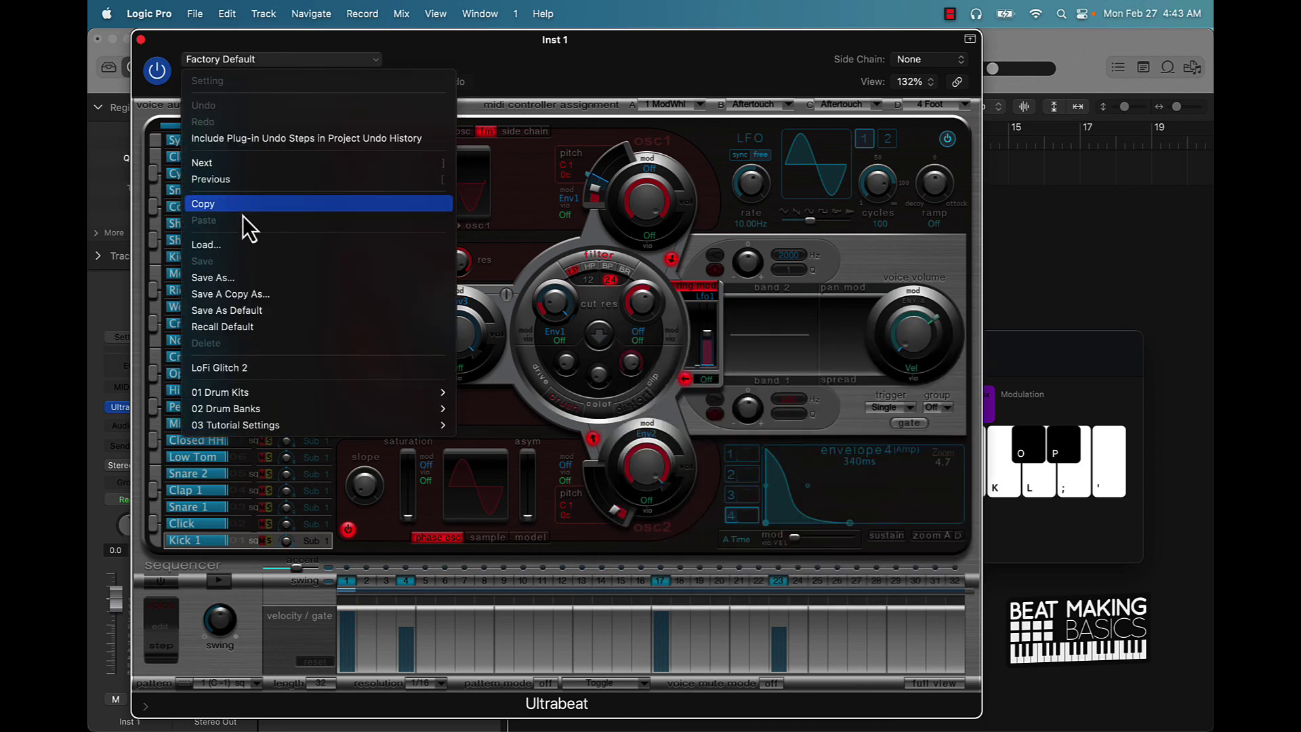
pyautogui.moveTo(257, 388)
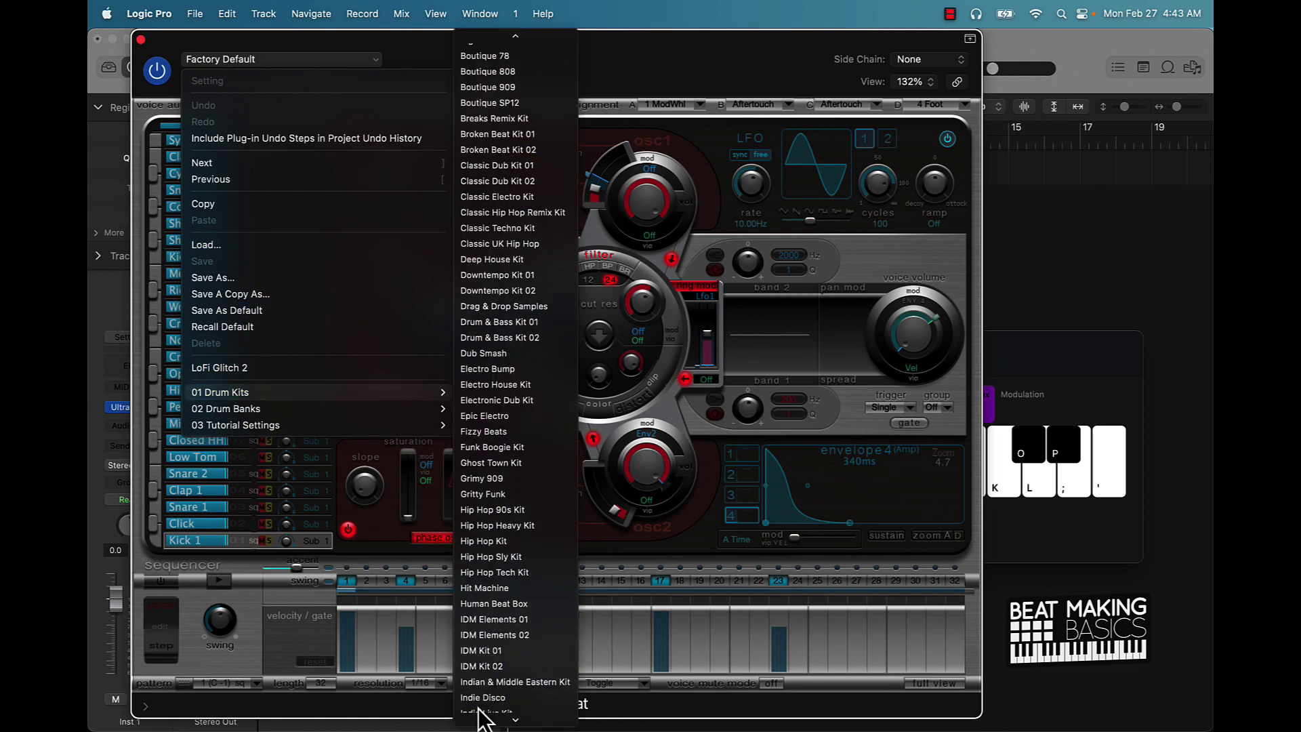
pyautogui.click(489, 527)
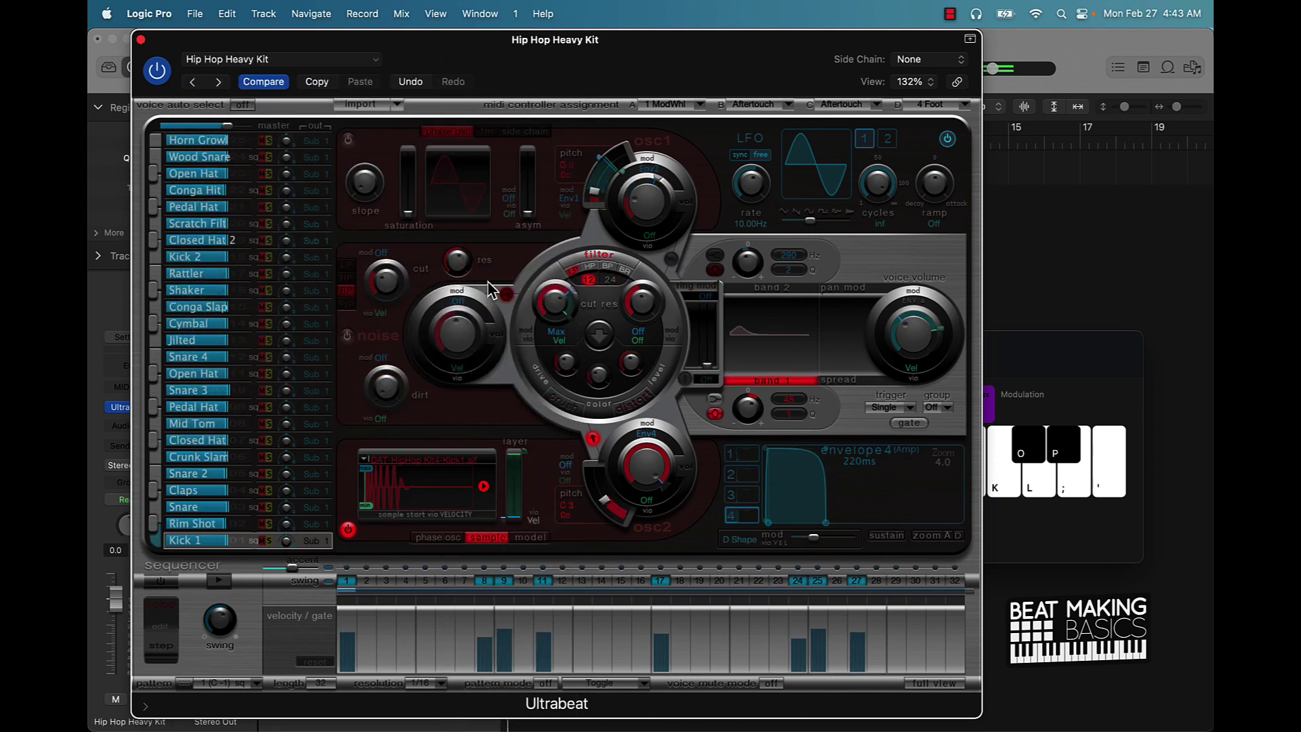
pyautogui.press('super+k')
pyautogui.press('s')
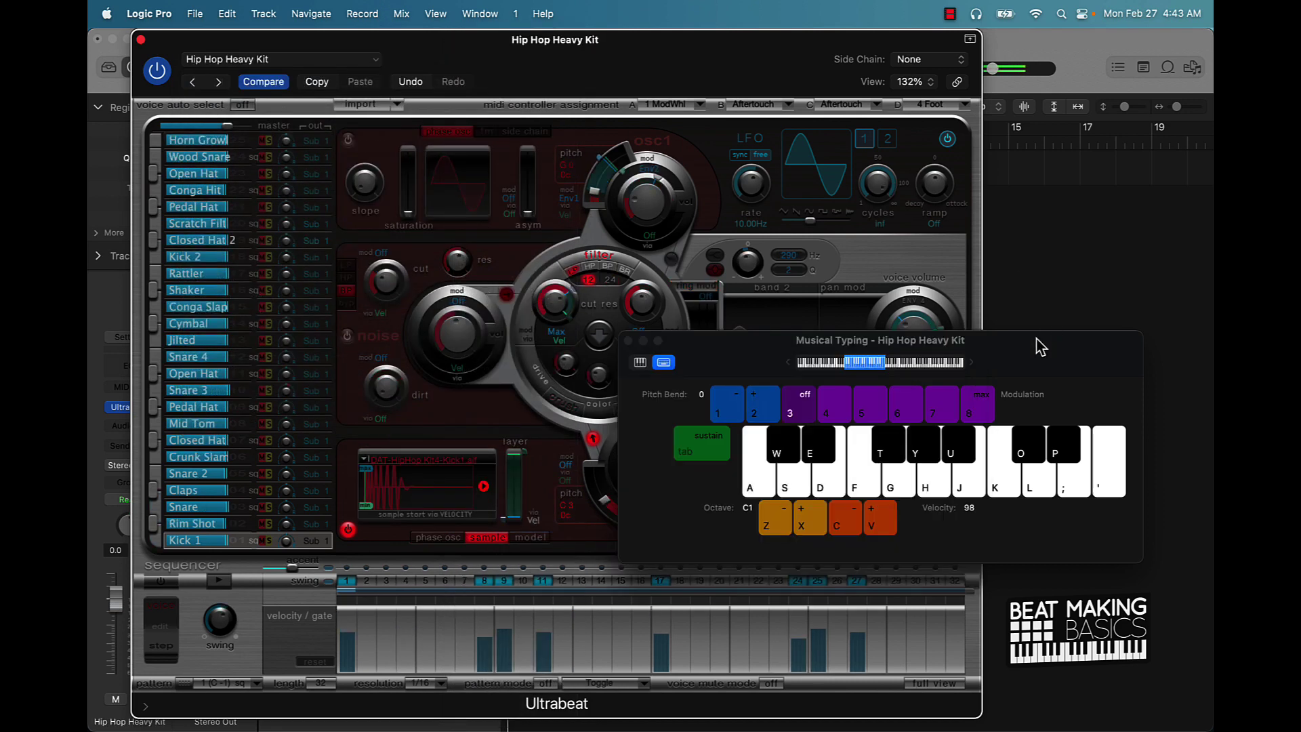
pyautogui.press('h')
# Load the Drag & Drop Samples preset from Ultrabeat's drum kits
pyautogui.click(279, 62)
pyautogui.click(279, 63)
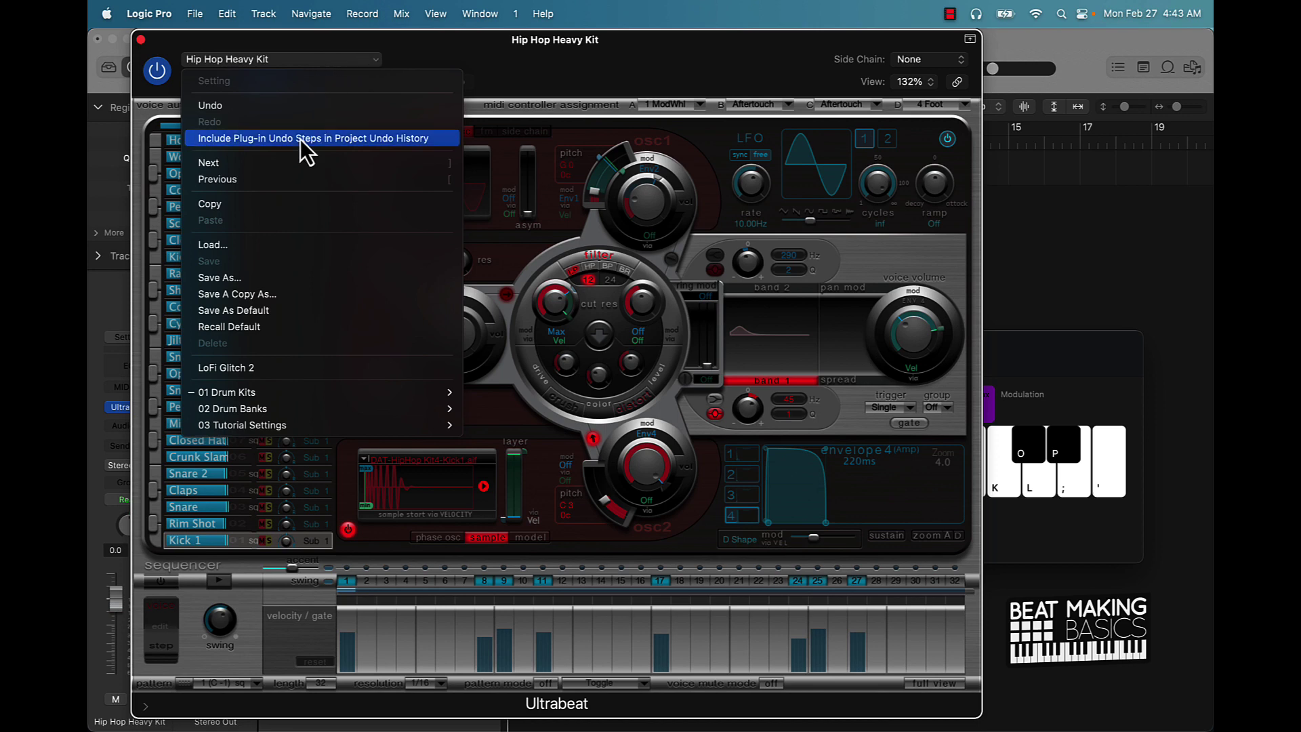
pyautogui.moveTo(266, 399)
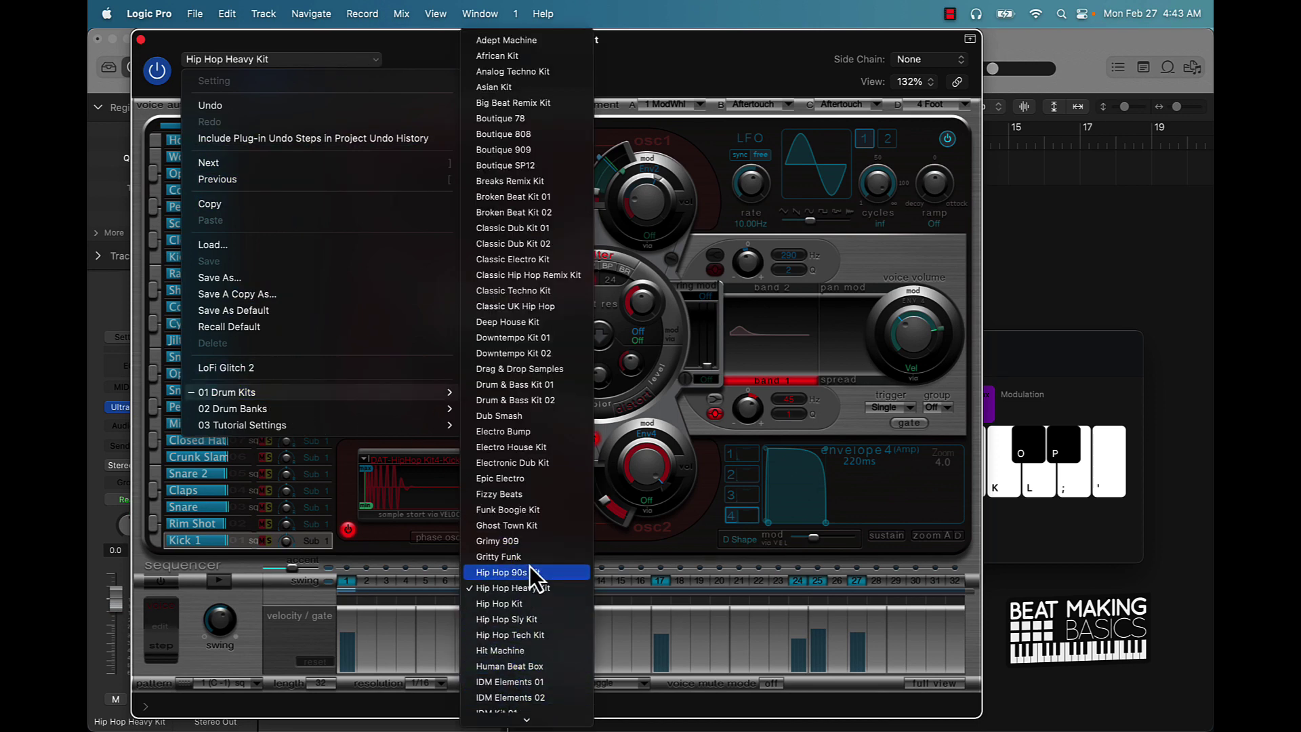
pyautogui.scroll(-3, 527, 610)
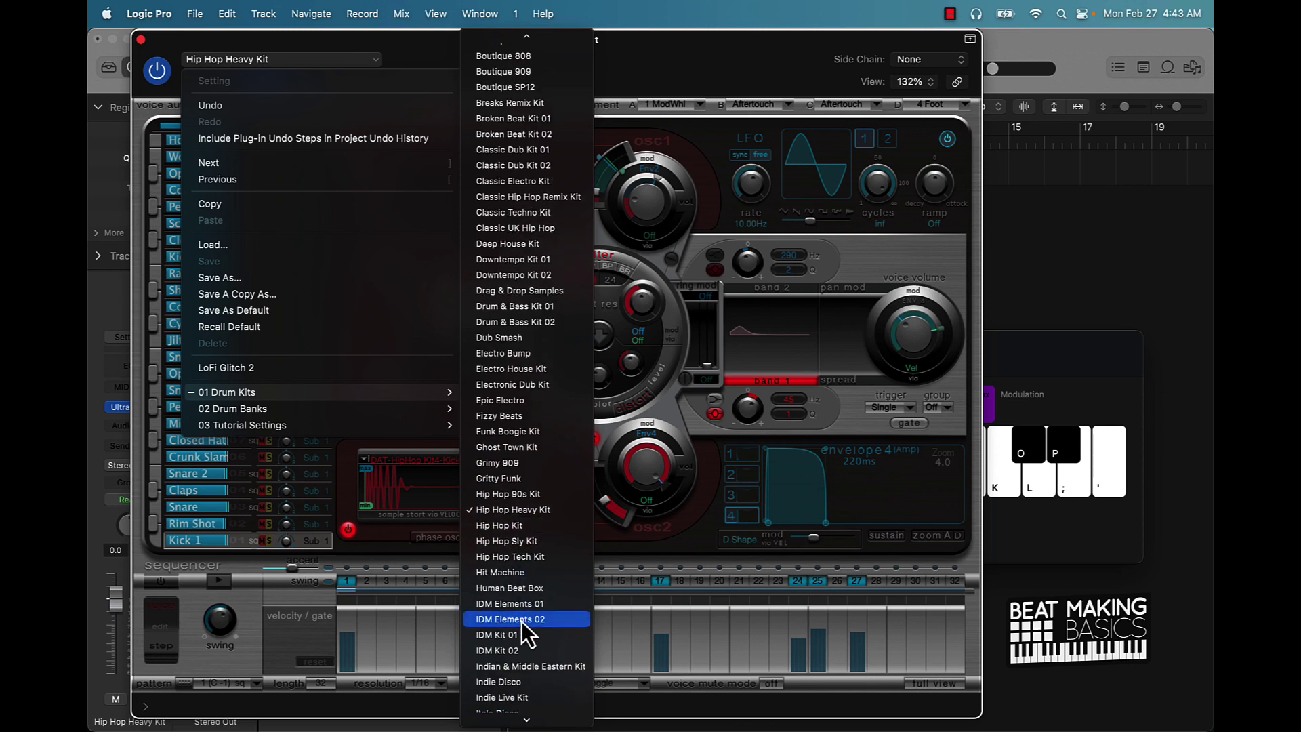
pyautogui.click(538, 289)
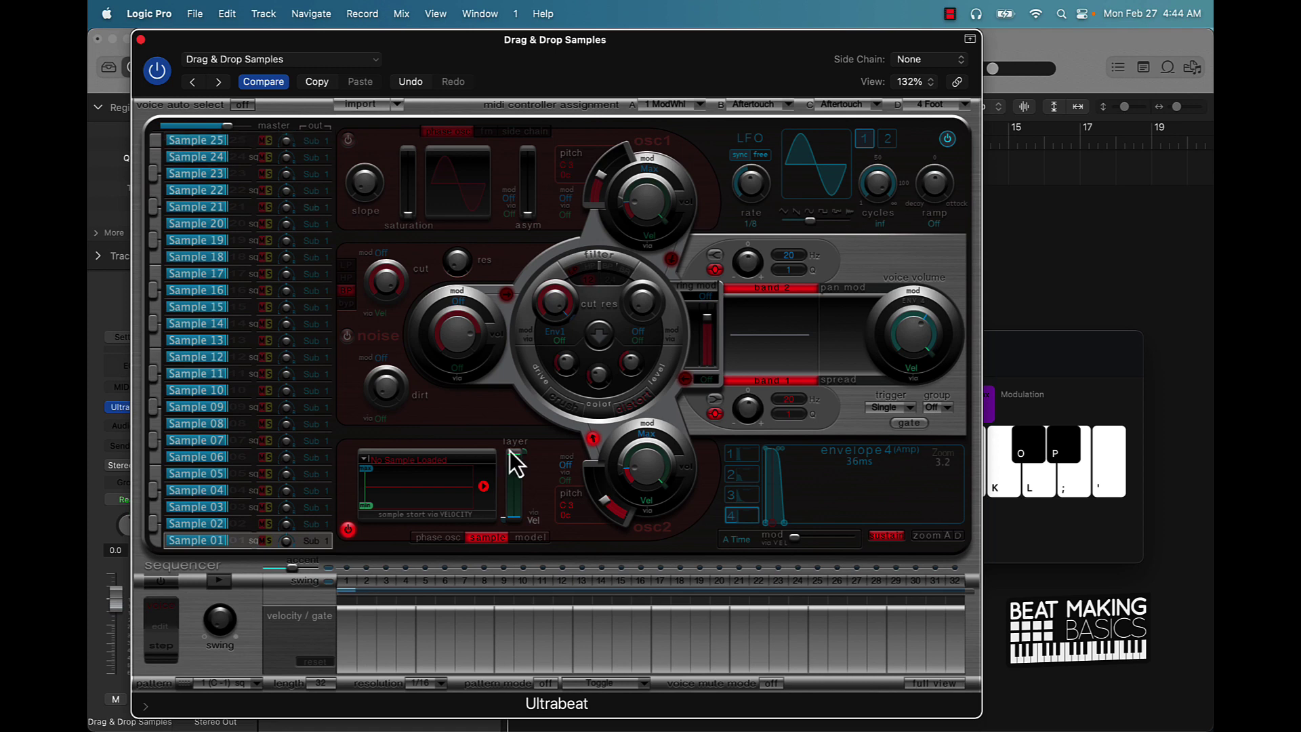
# Show all files in the file browser, and rearrange the windows with Ultrabeat reduced to 118% so the file list is uncovered
pyautogui.moveTo(870, 38); pyautogui.dragTo(827, 38)
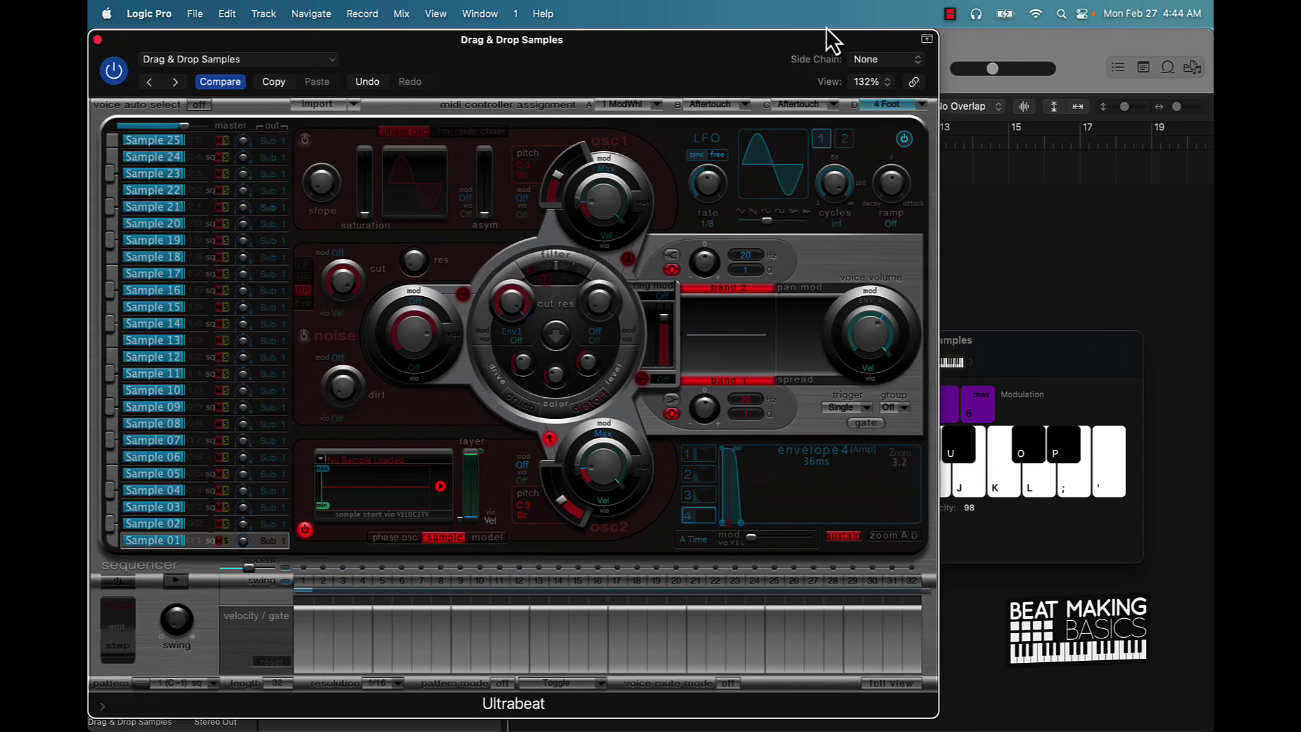
pyautogui.click(1057, 383)
pyautogui.moveTo(742, 355); pyautogui.dragTo(437, 497)
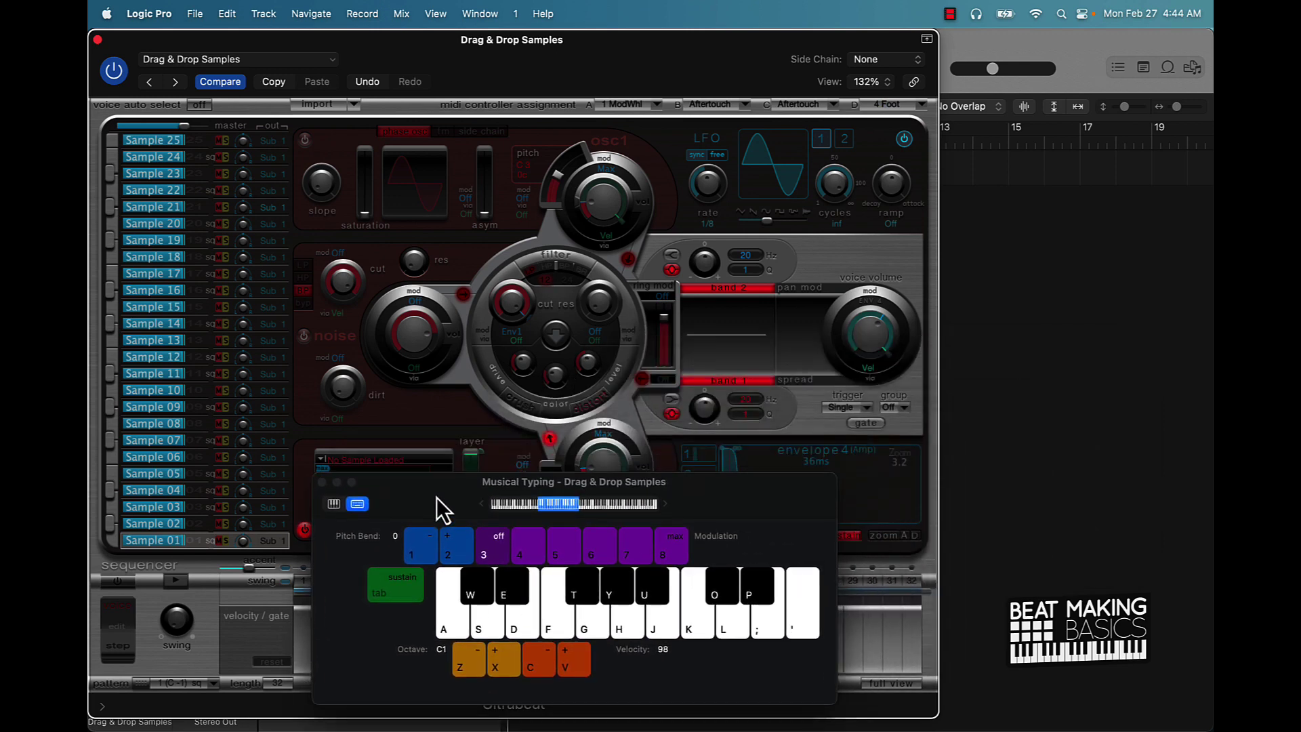
pyautogui.click(1191, 68)
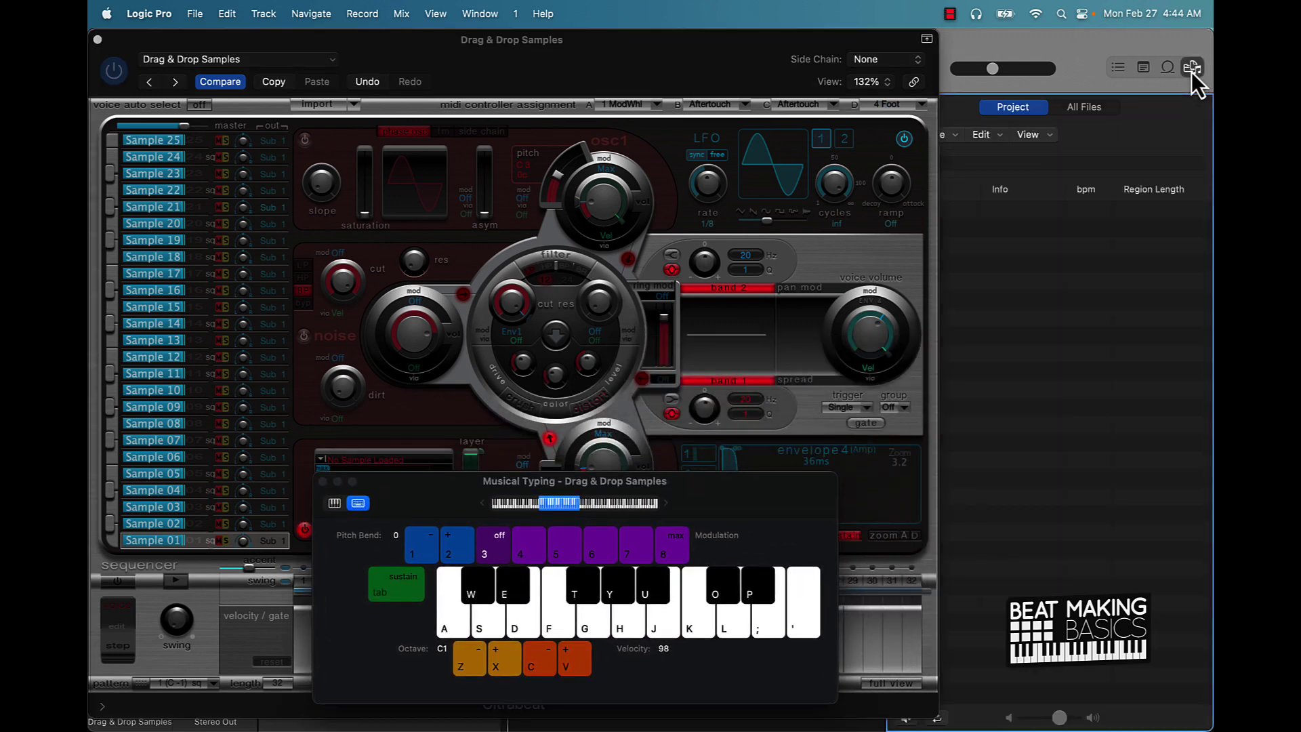
pyautogui.click(1088, 107)
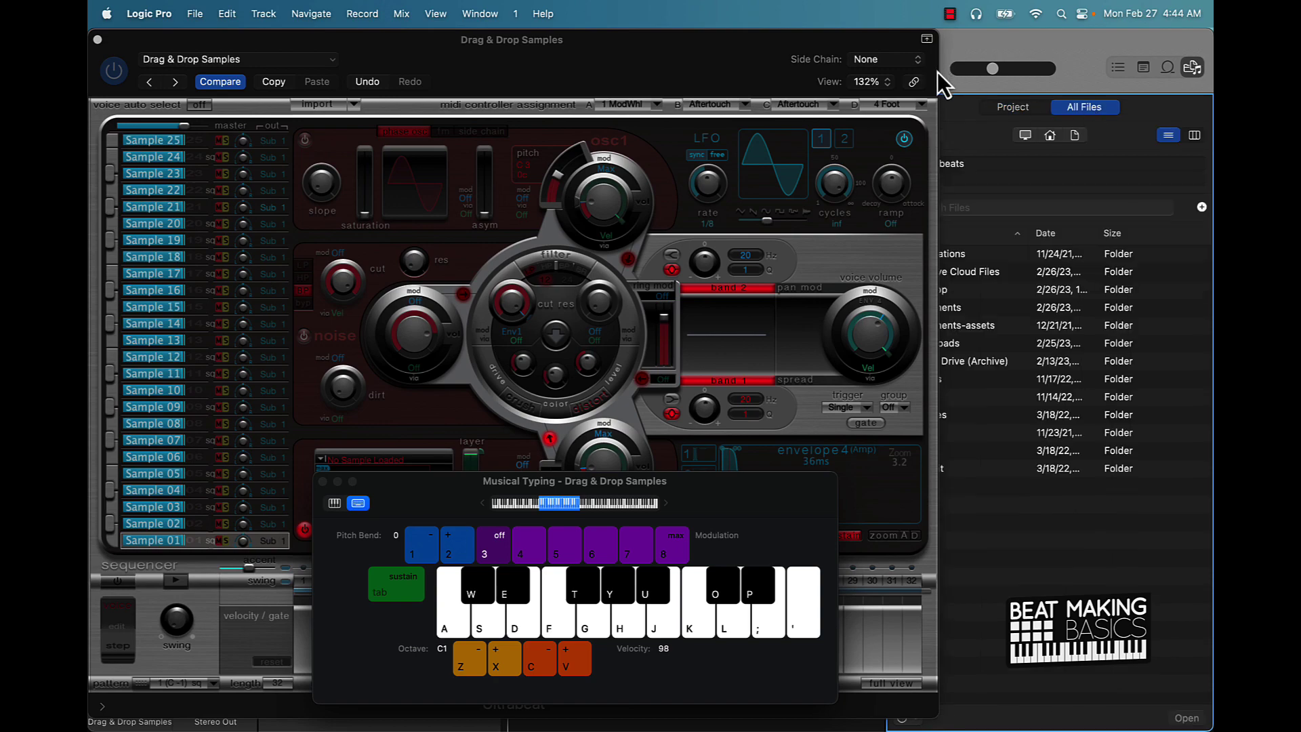
pyautogui.press('super+k')
pyautogui.moveTo(939, 73); pyautogui.dragTo(847, 78)
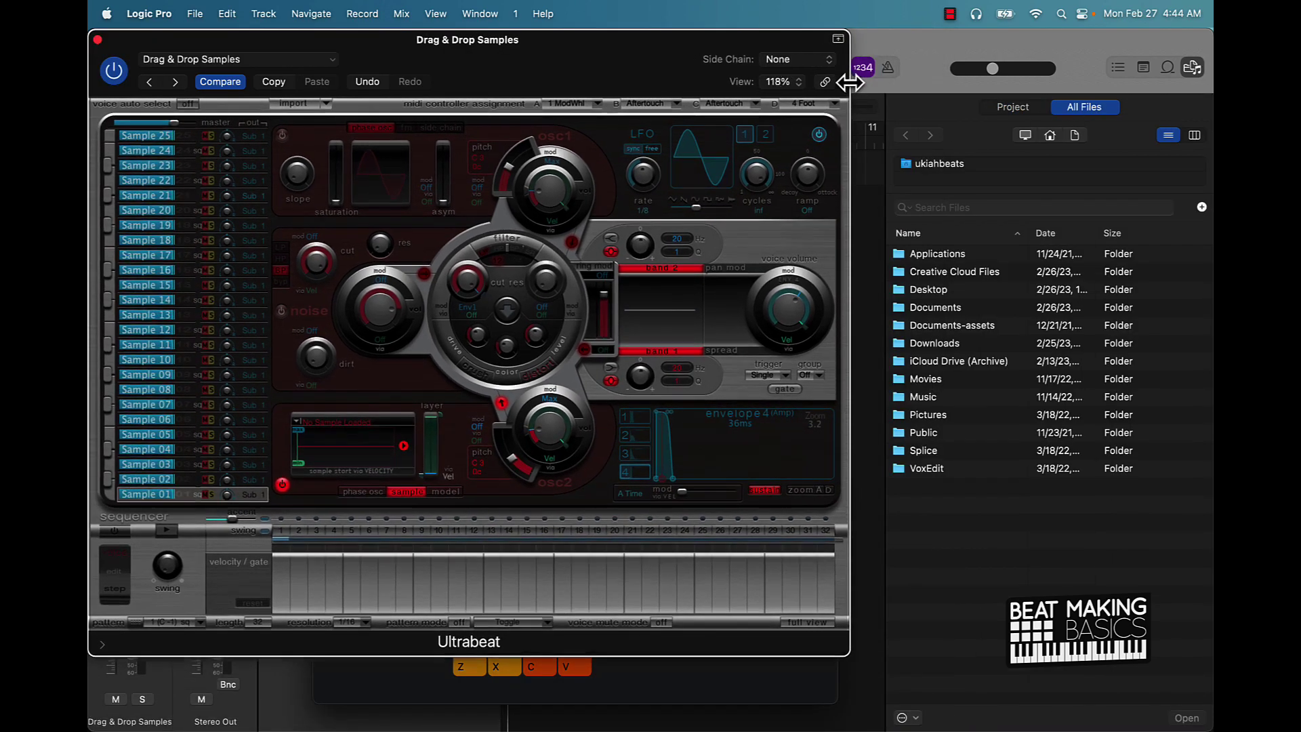
# Open the Rap Lords Drum Kit folder on the Desktop and browse its samples to the kick files
pyautogui.doubleClick(941, 291)
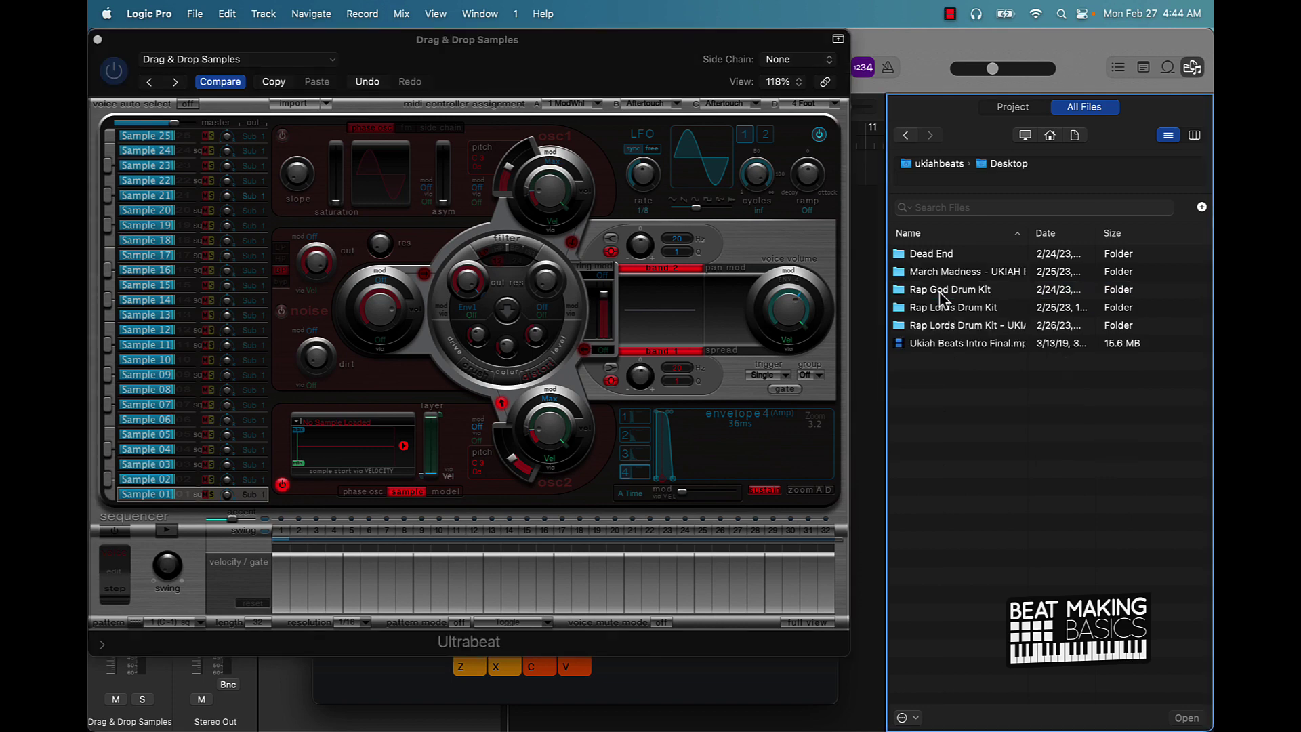
pyautogui.doubleClick(974, 307)
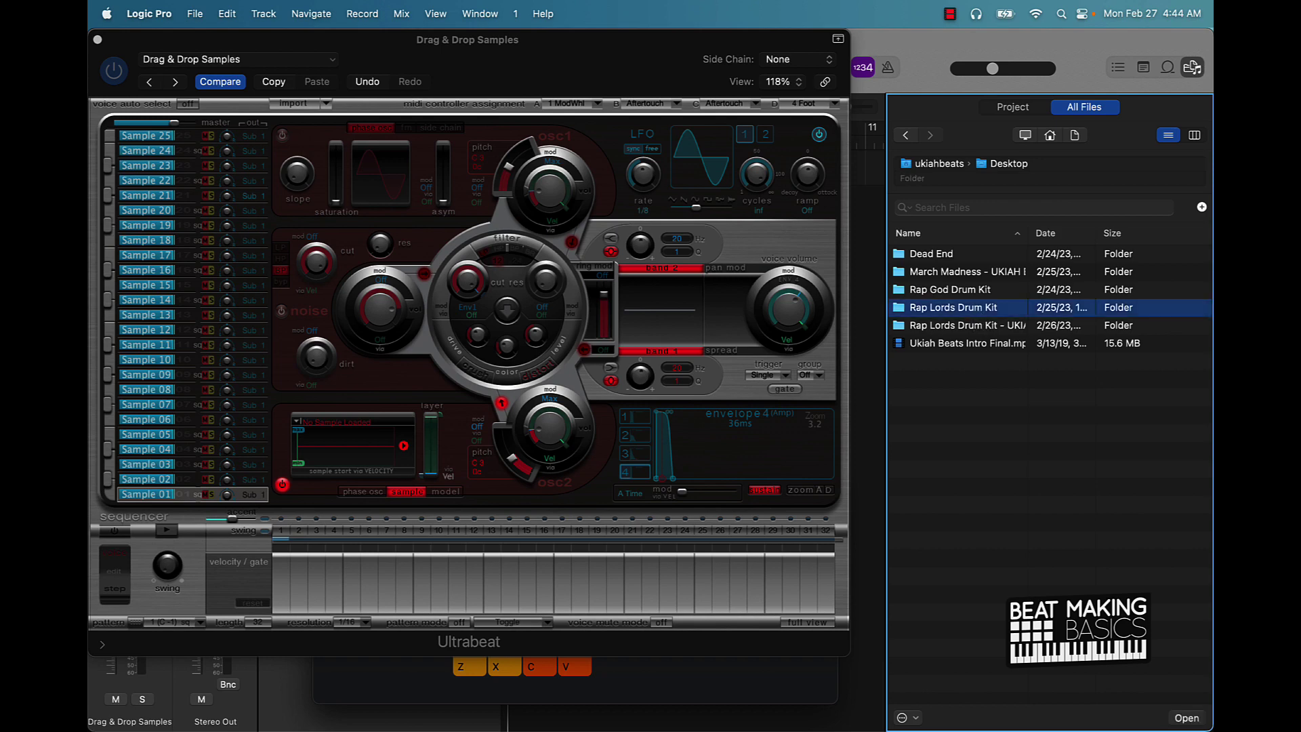
pyautogui.scroll(-7, 977, 314)
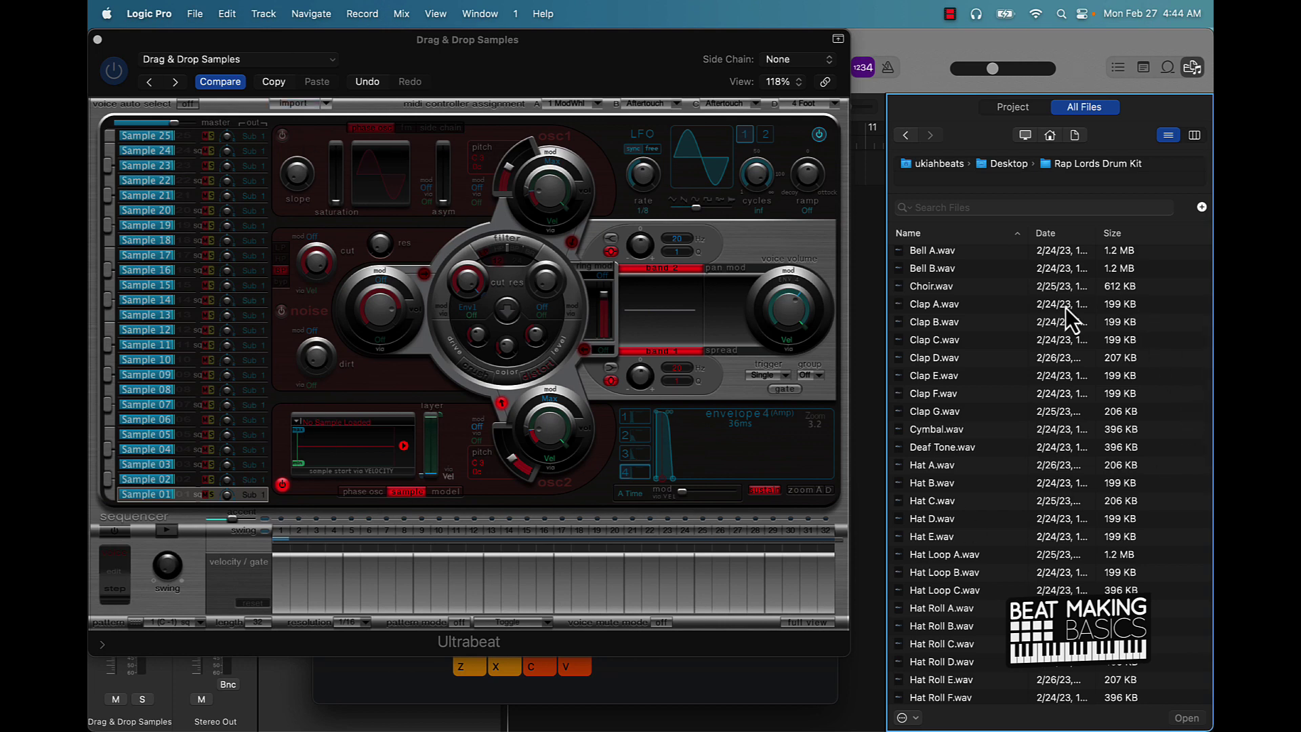
pyautogui.scroll(-3, 1053, 322)
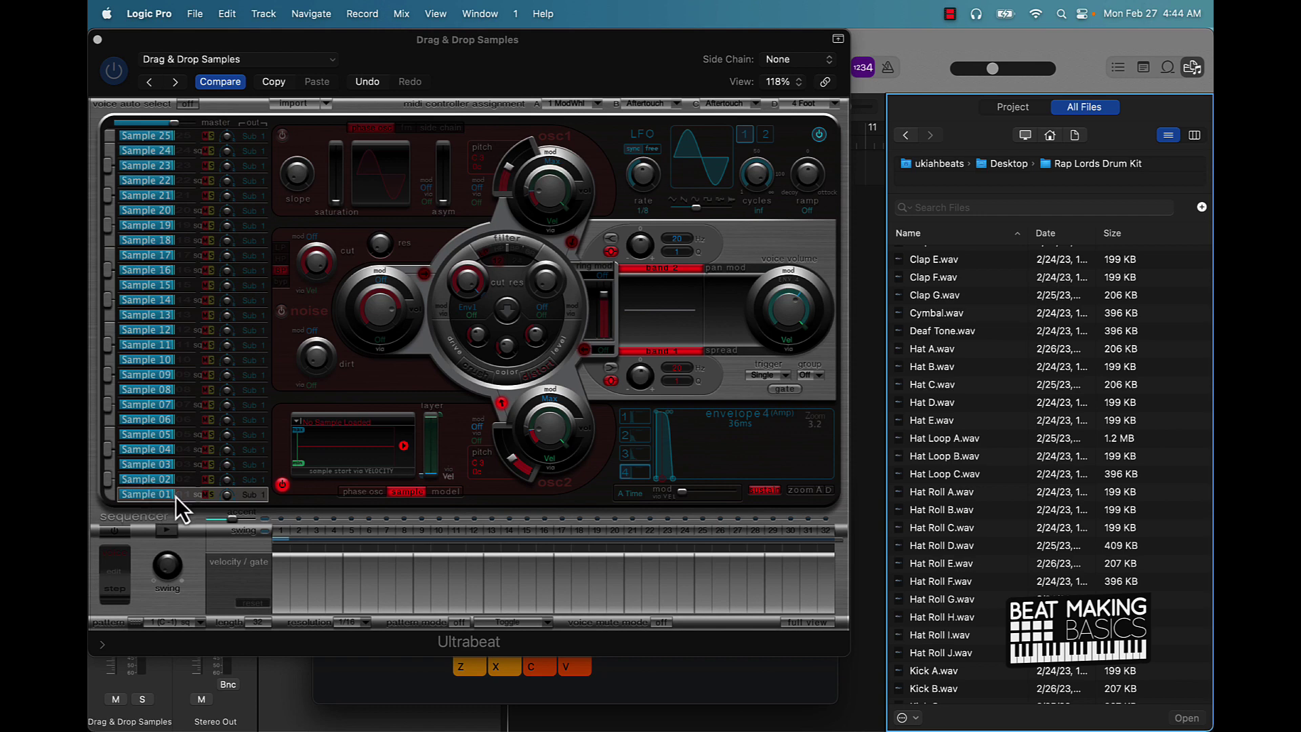
pyautogui.click(193, 482)
pyautogui.click(193, 495)
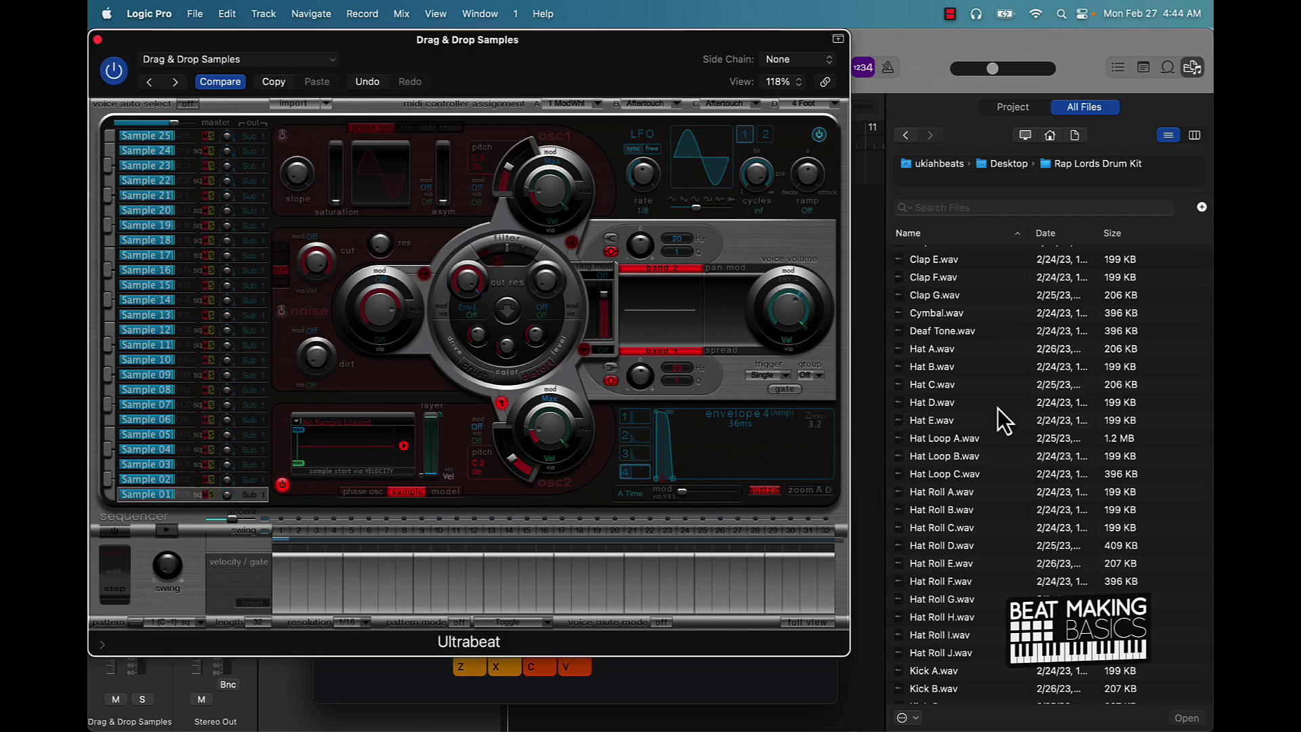
pyautogui.scroll(5, 946, 409)
pyautogui.scroll(5, 947, 409)
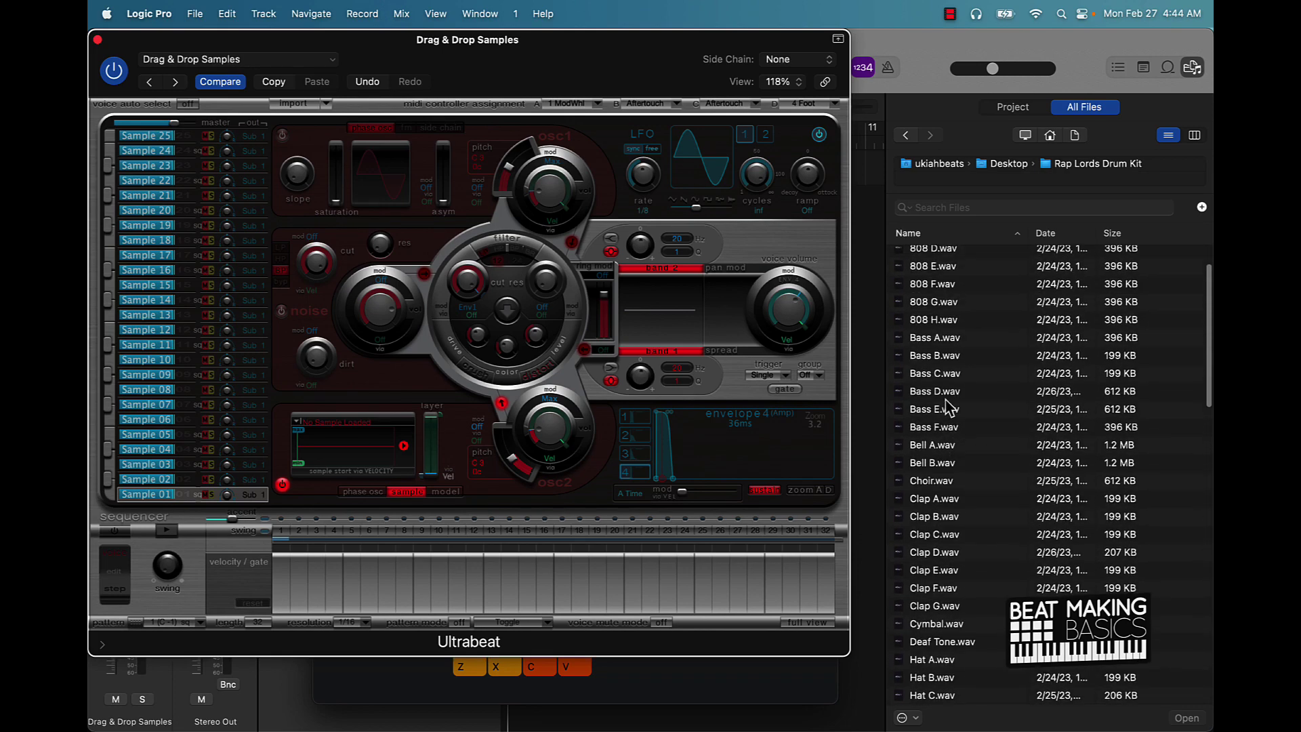
pyautogui.scroll(-15, 947, 407)
pyautogui.scroll(-4, 946, 406)
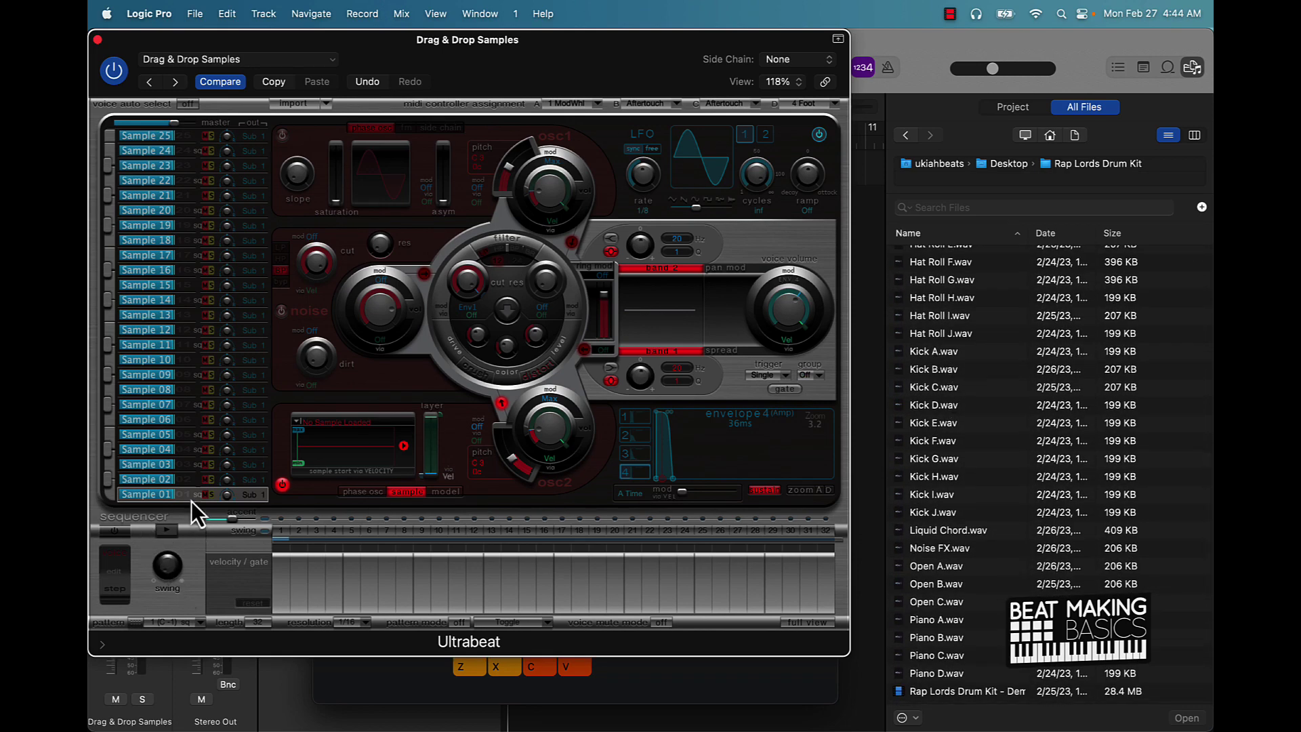
# Select the Sample 01 drum slot in Ultrabeat with oscillator 2 in sample mode
pyautogui.click(189, 481)
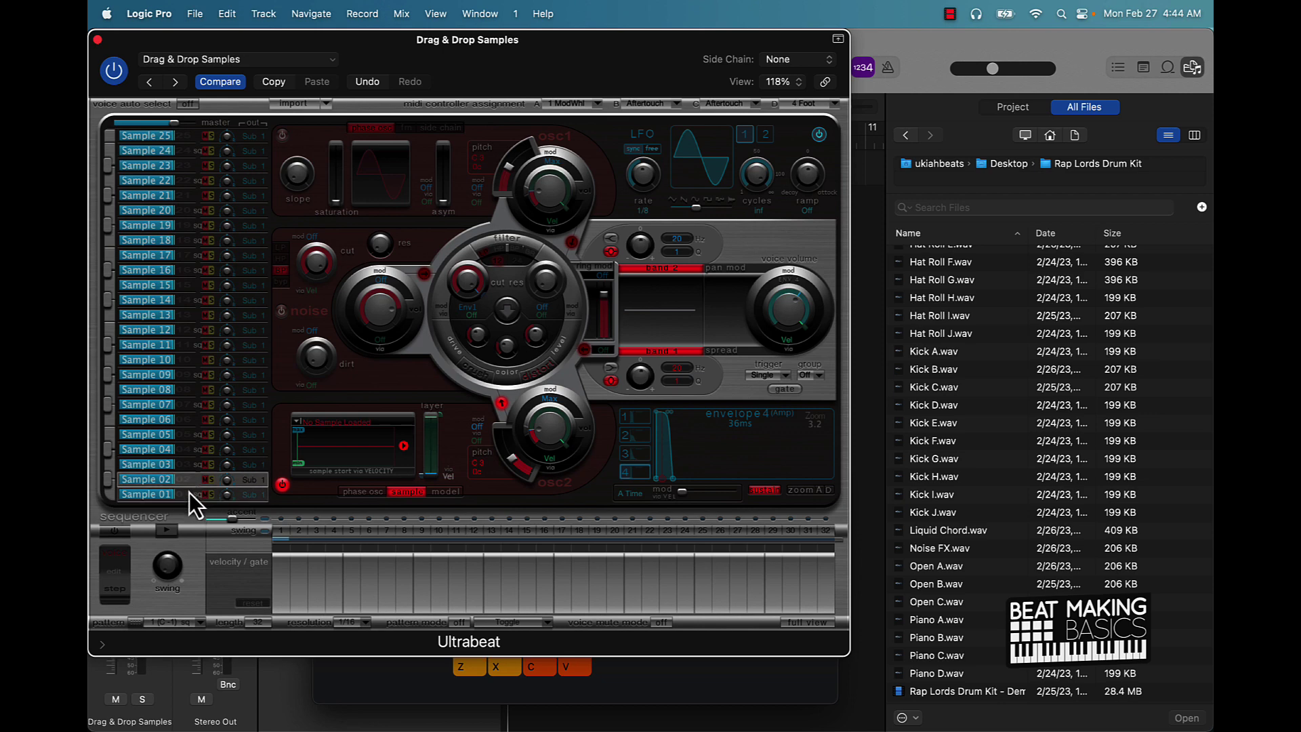
pyautogui.click(141, 495)
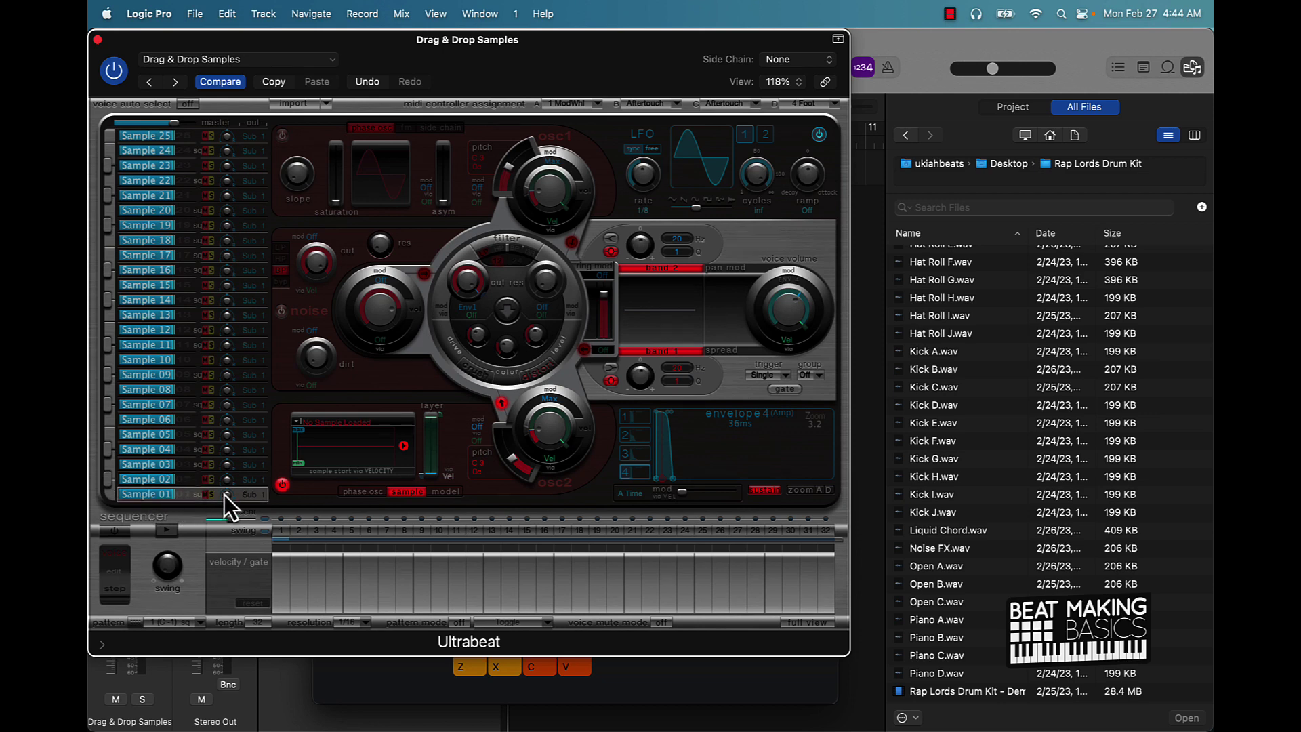
pyautogui.click(361, 491)
pyautogui.click(409, 495)
# Preview Kick A.wav and Kick B.wav, and load Kick C.wav into oscillator 2 of the Sample 01 slot
pyautogui.click(941, 352)
pyautogui.click(941, 352)
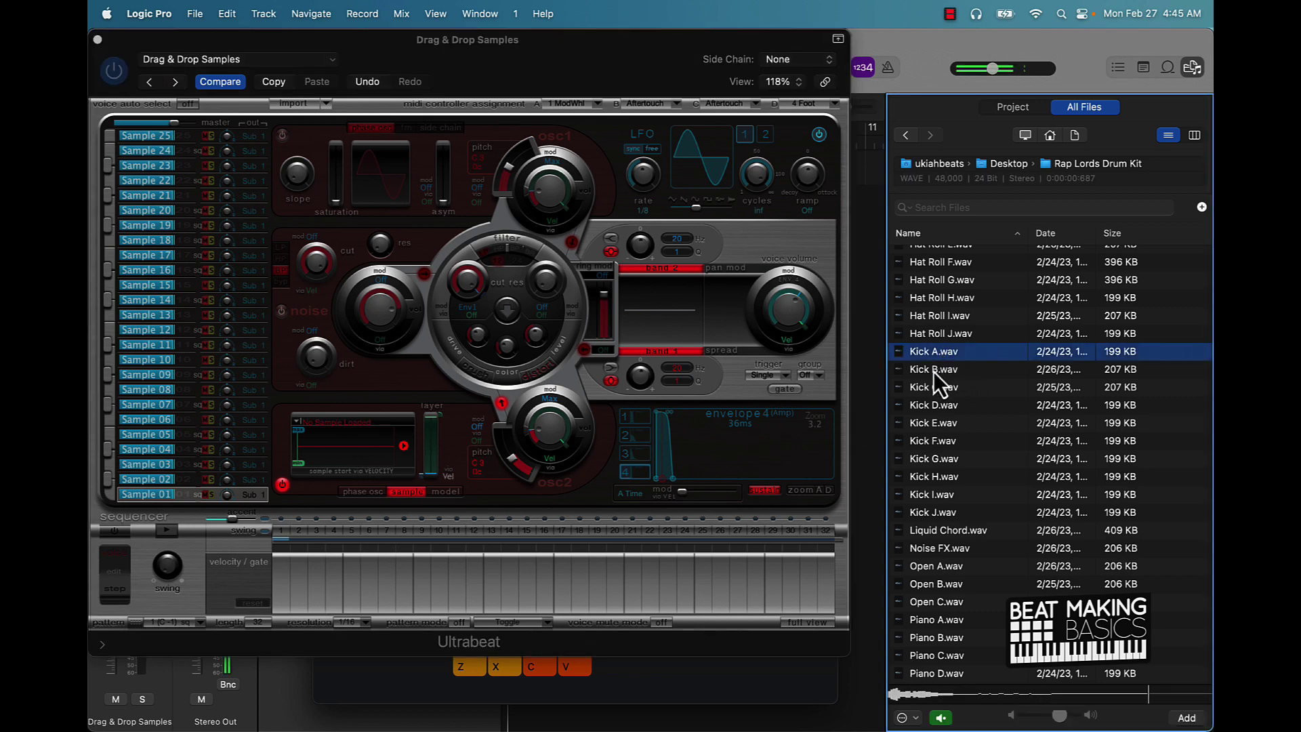
pyautogui.click(933, 370)
pyautogui.moveTo(933, 388); pyautogui.dragTo(361, 446)
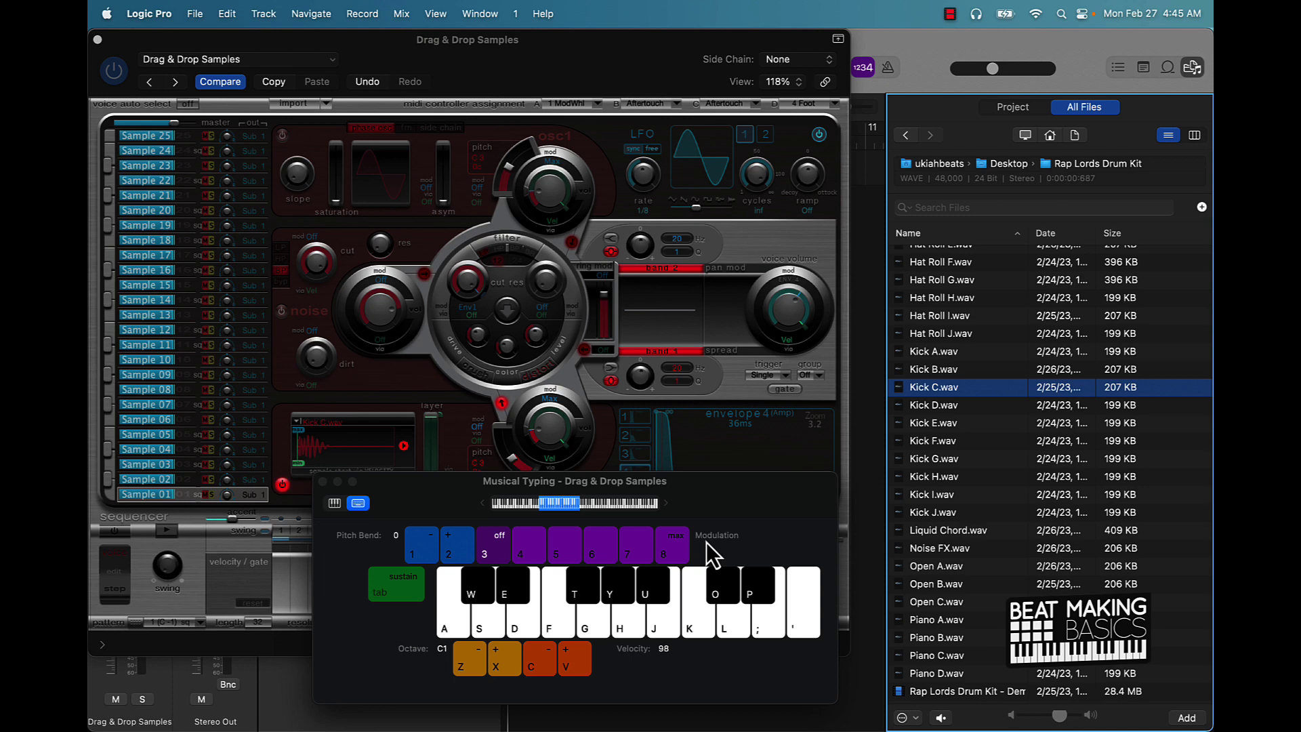
# Play the loaded kick several times with Musical Typing to test the sound
pyautogui.press('a')
pyautogui.press('a')
pyautogui.press('a')
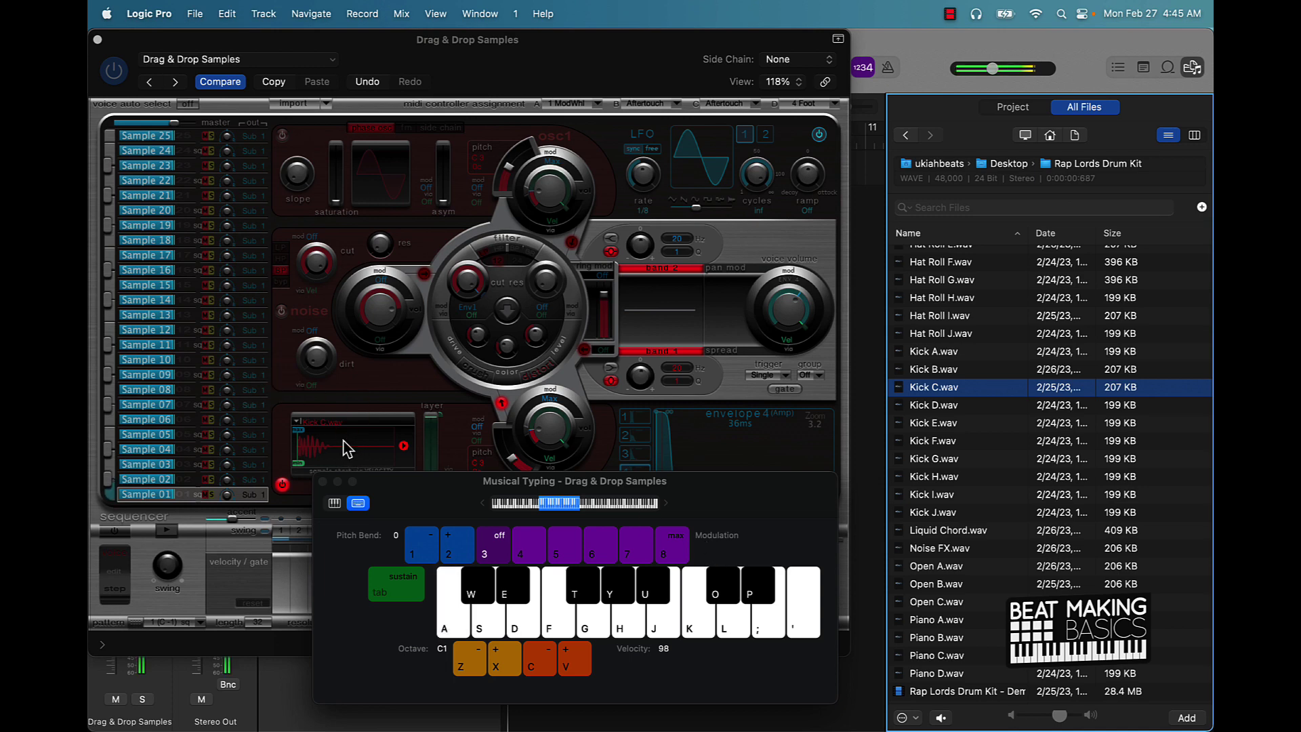
# Rename the Sample 01 drum slot as Kick A
pyautogui.click(159, 495)
pyautogui.doubleClick(160, 495)
pyautogui.write('Kick')
pyautogui.write('A')
pyautogui.press('Return')
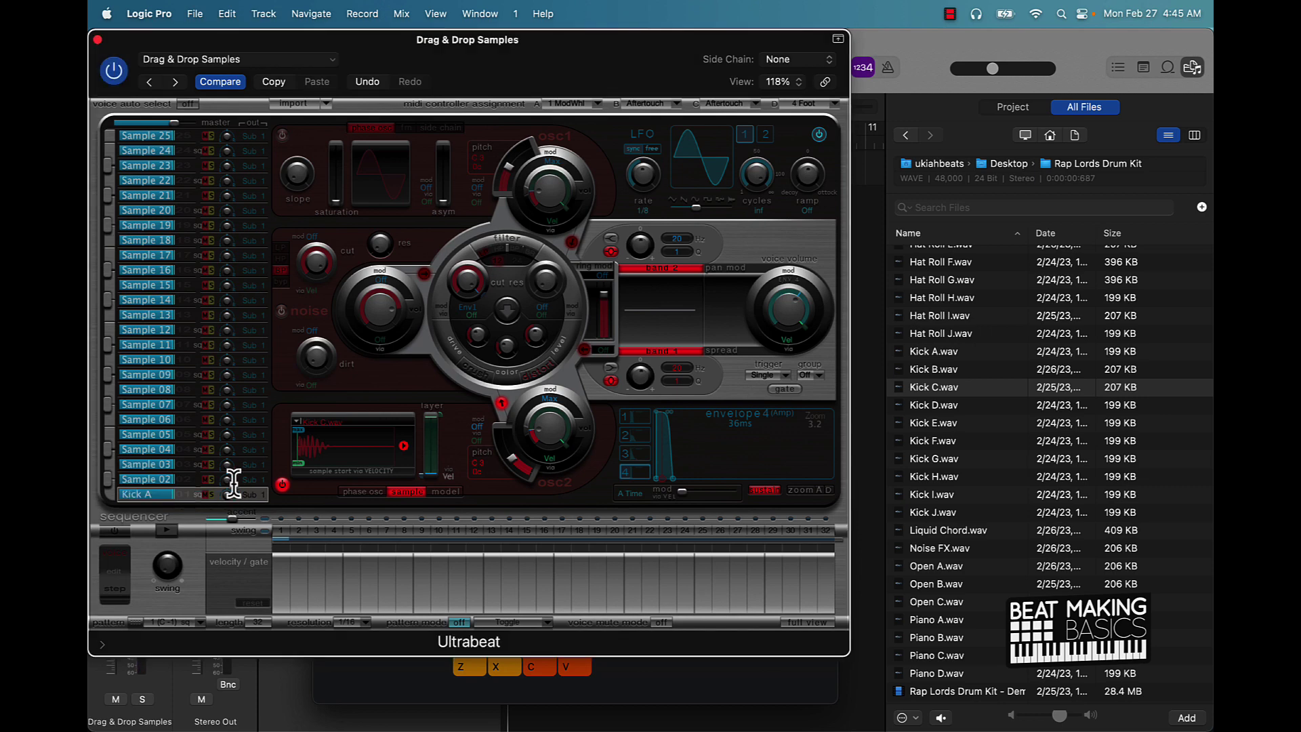
# Rename the first drum slot, holding the loaded kick, as Kick 01
pyautogui.moveTo(145, 489); pyautogui.dragTo(237, 513)
pyautogui.press('BackSpace')
pyautogui.write('01')
pyautogui.press('Return')
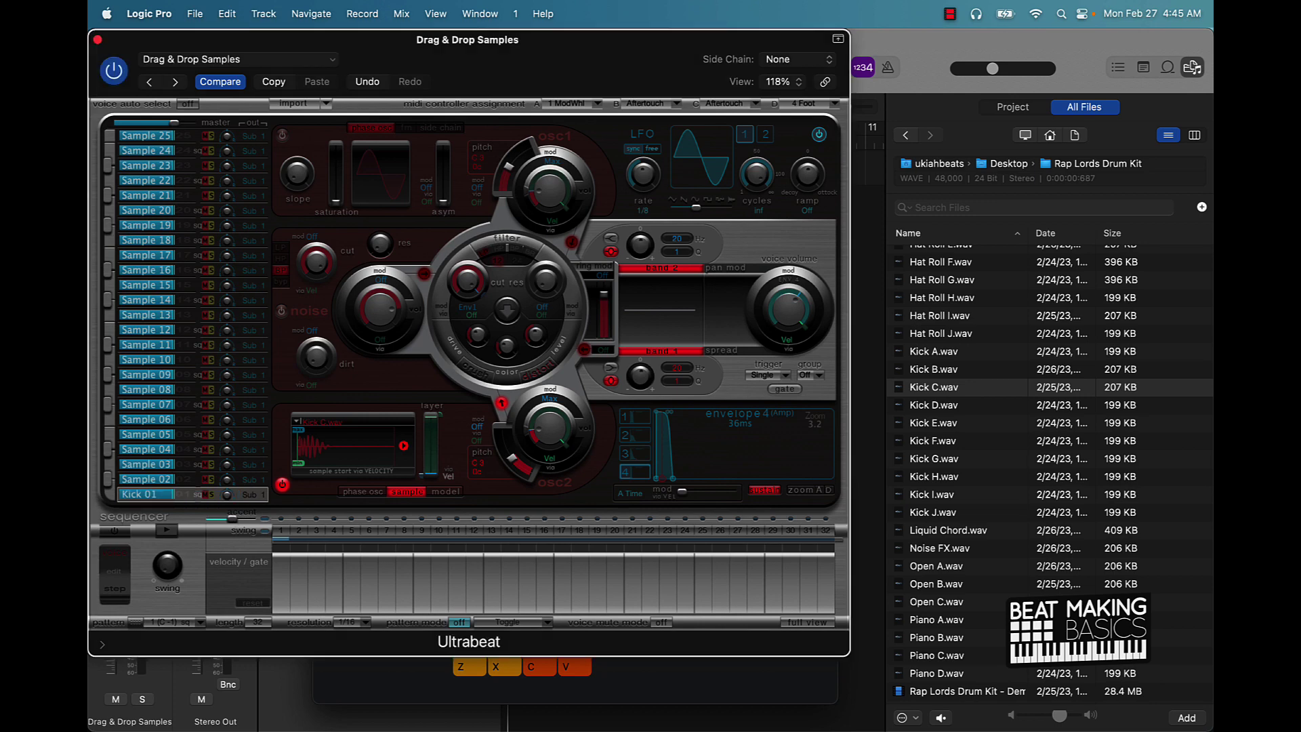
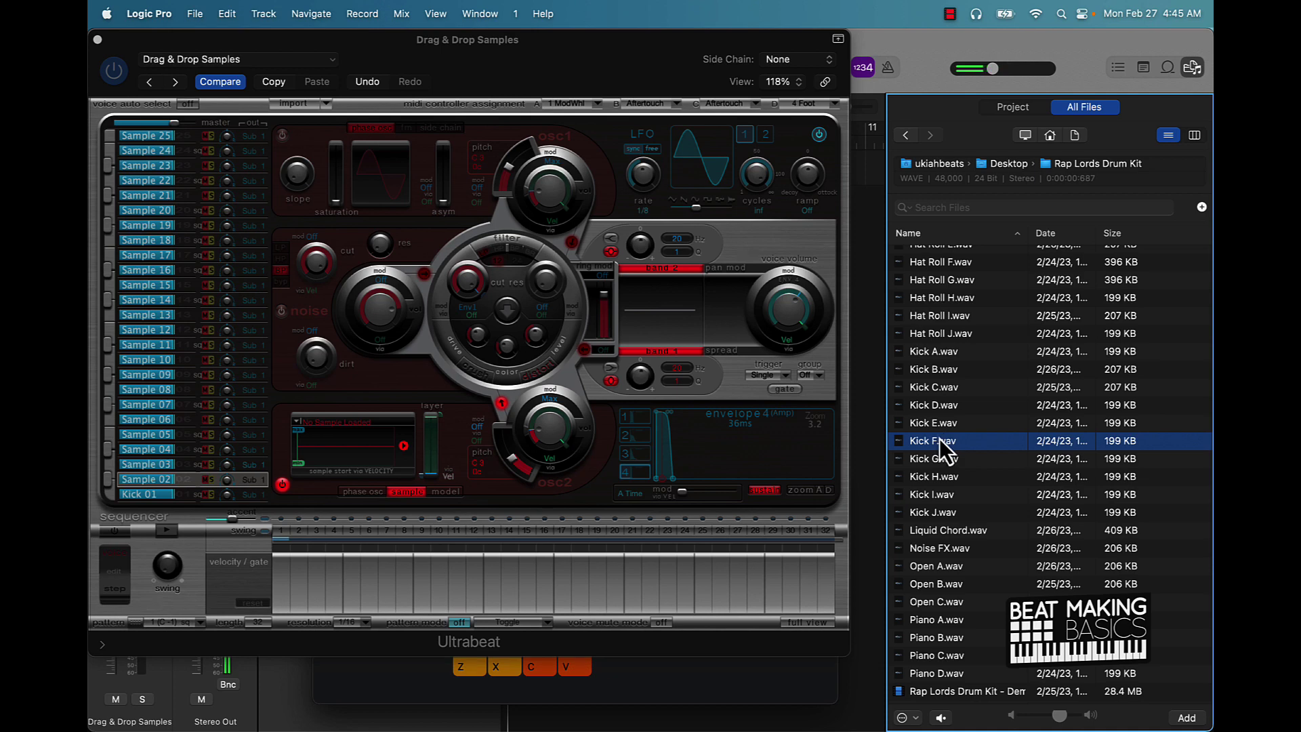
# Load Kick F.wav into oscillator 2 of the Sample 02 slot and play it alongside Kick 01 with Musical Typing
pyautogui.moveTo(946, 450); pyautogui.dragTo(348, 453)
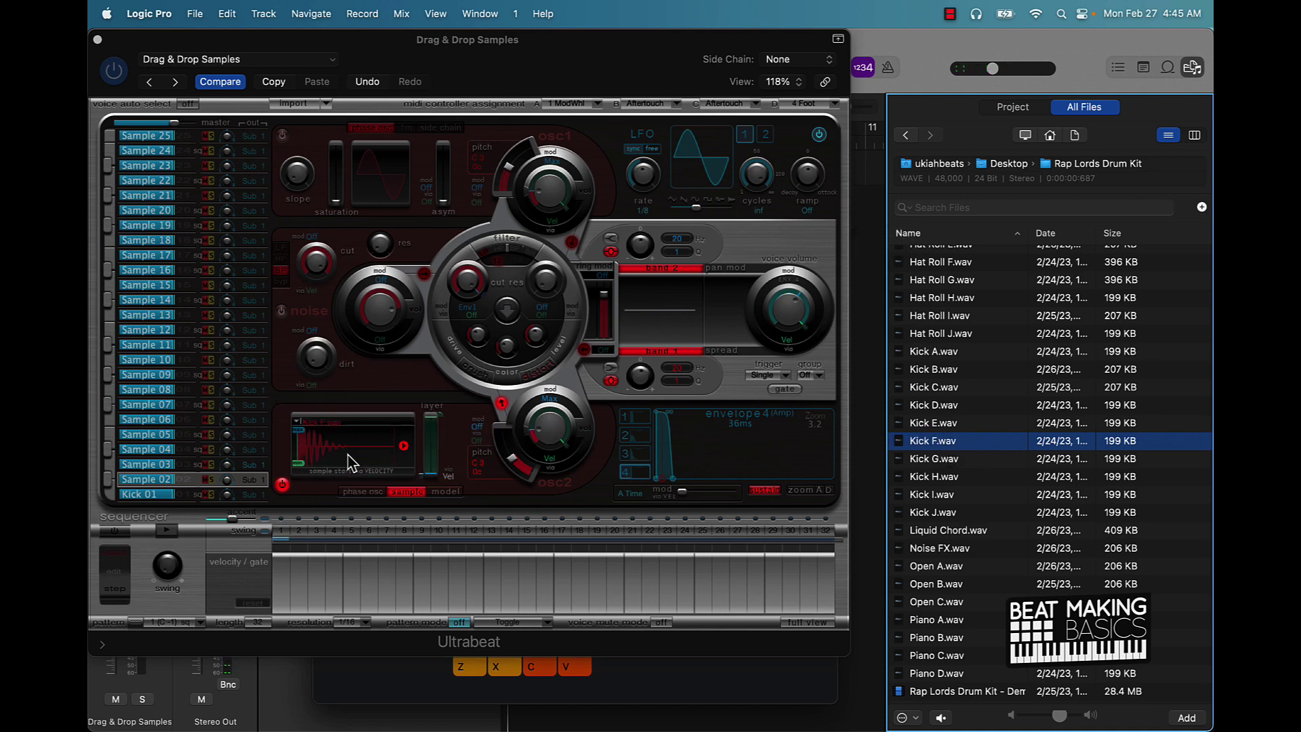
pyautogui.press('super+k')
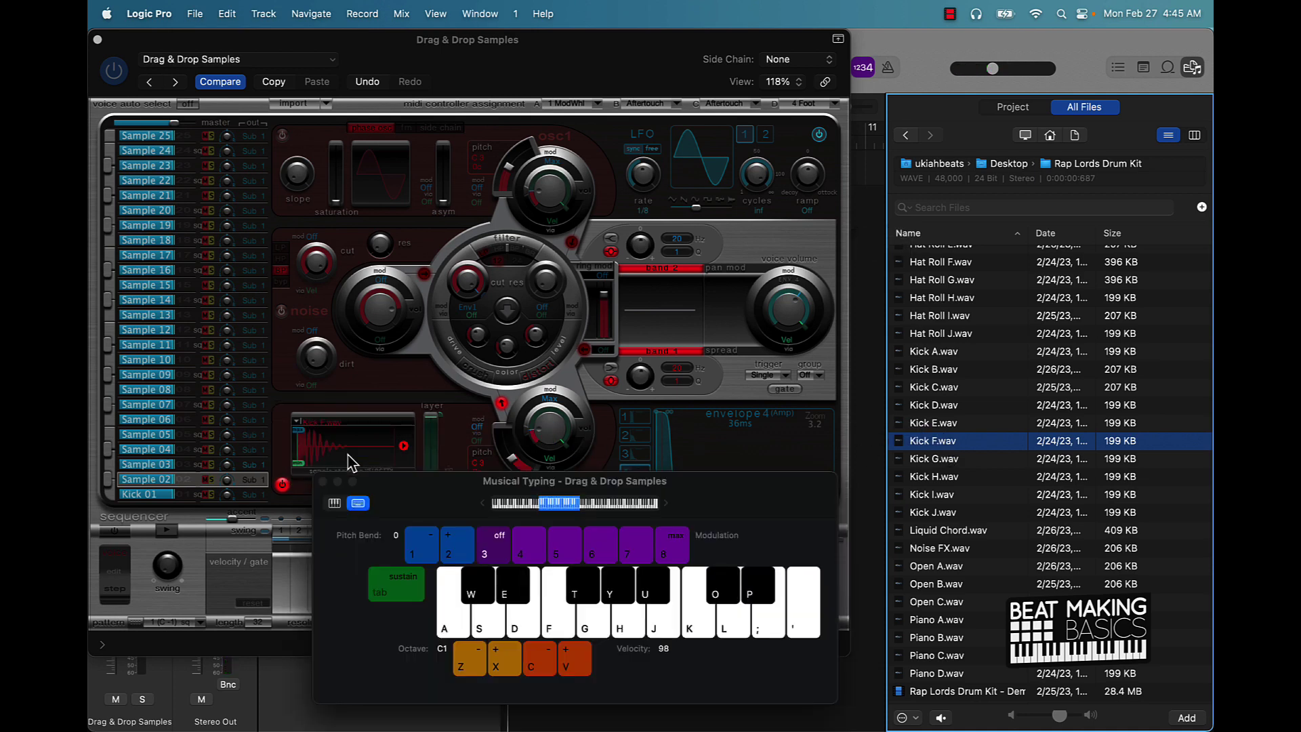
pyautogui.press('a')
pyautogui.press('s')
pyautogui.press('w')
pyautogui.press('w')
pyautogui.press('w')
pyautogui.press('w')
pyautogui.press('w')
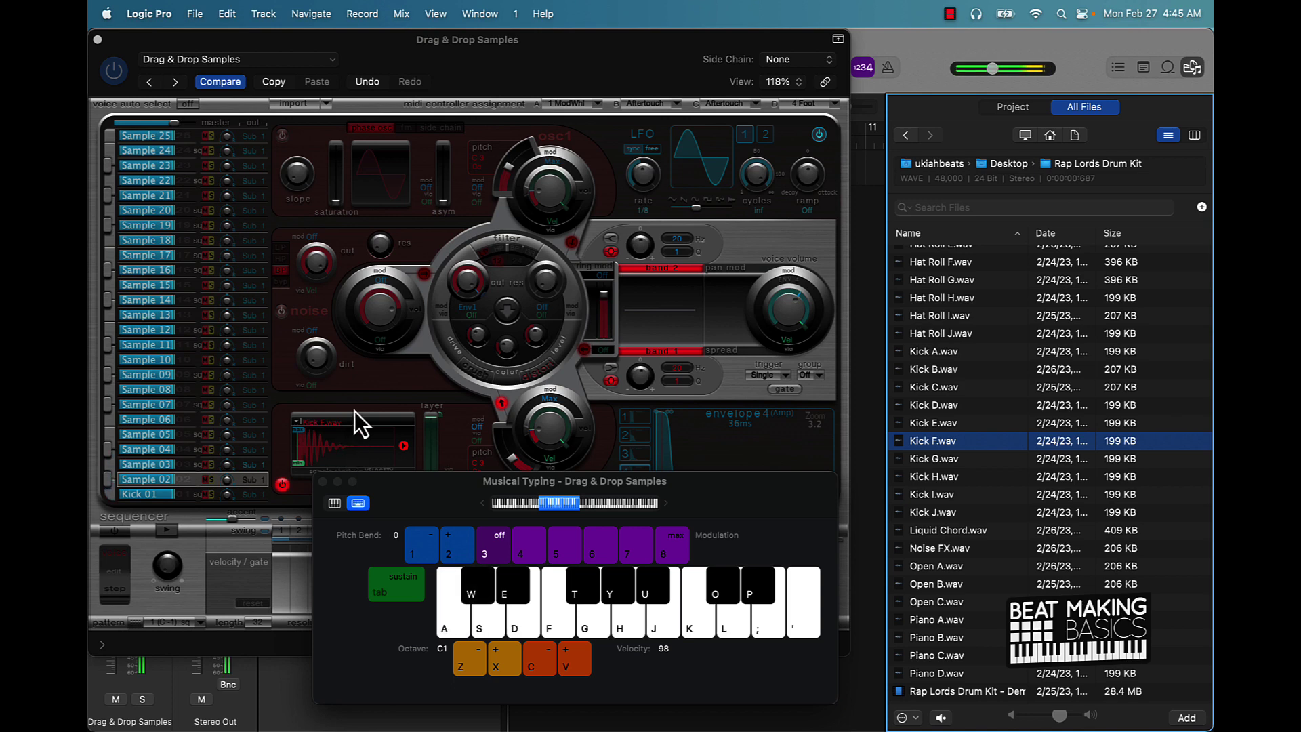
pyautogui.press('w')
pyautogui.press('s')
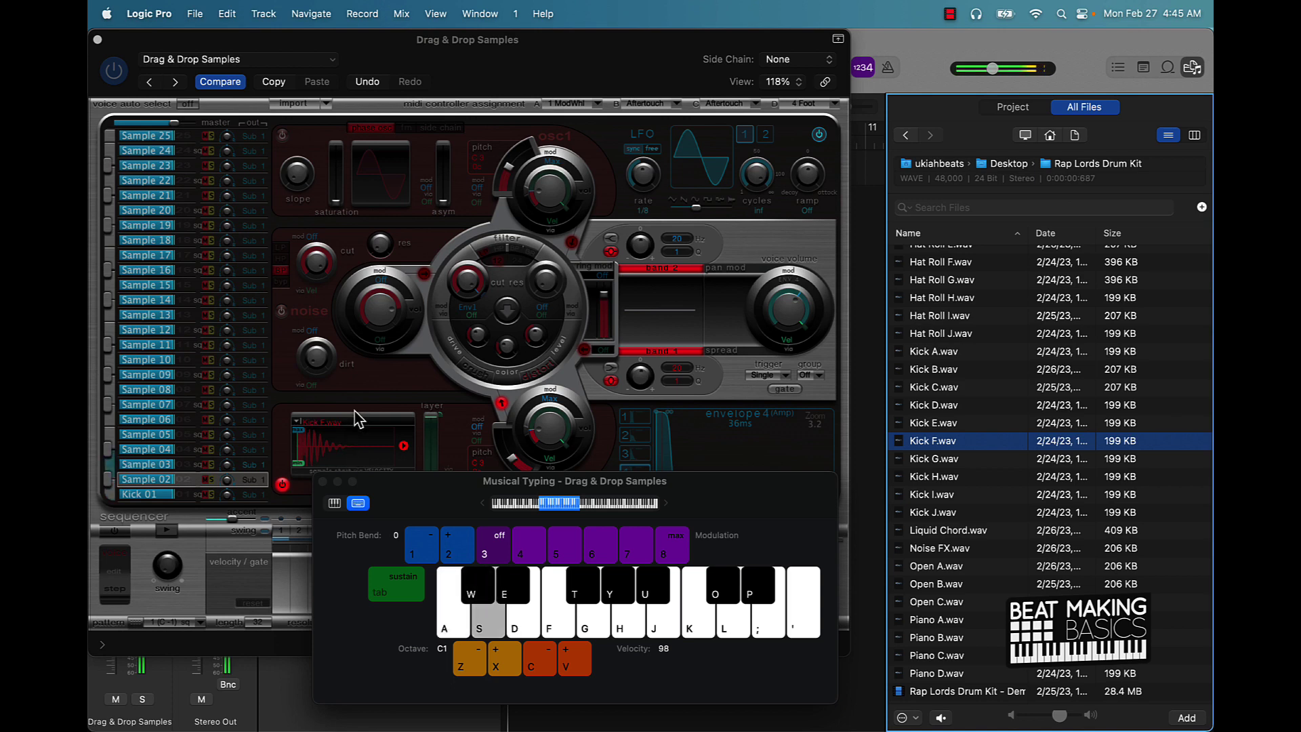
pyautogui.press('a')
pyautogui.press('a')
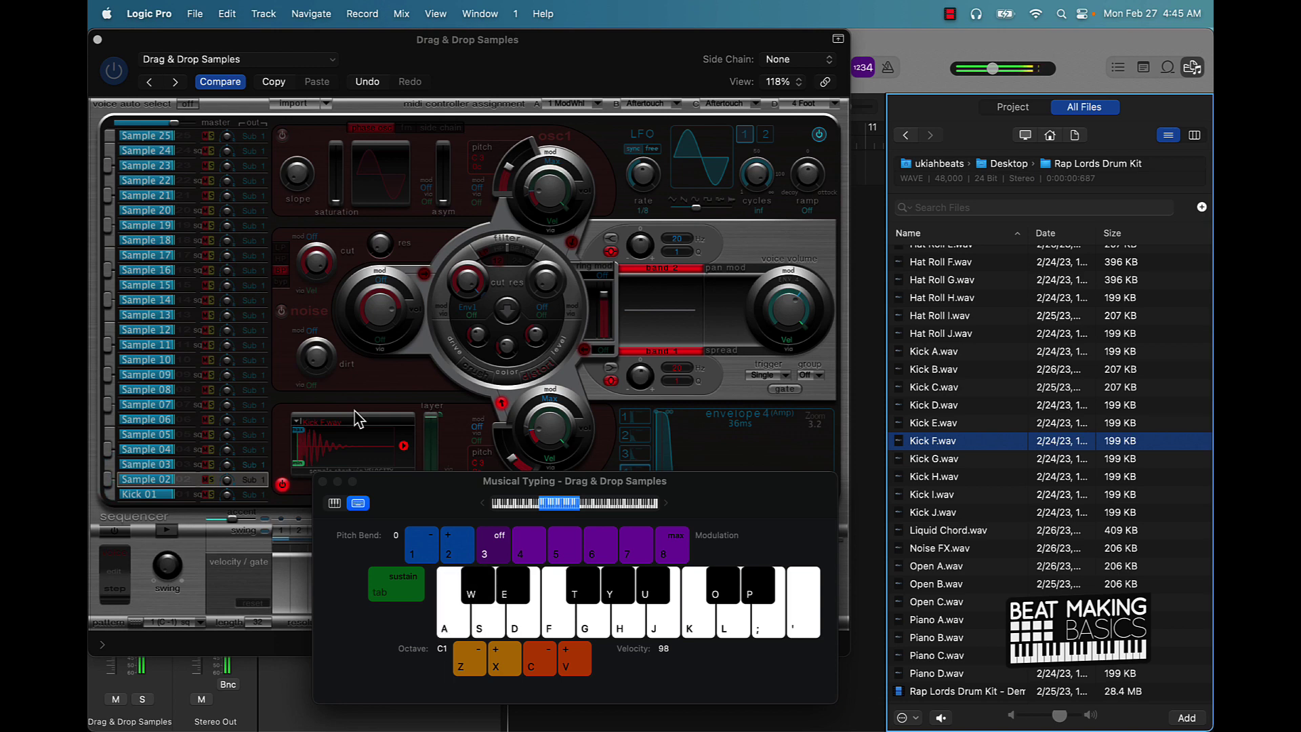
pyautogui.press('w')
pyautogui.click(358, 409)
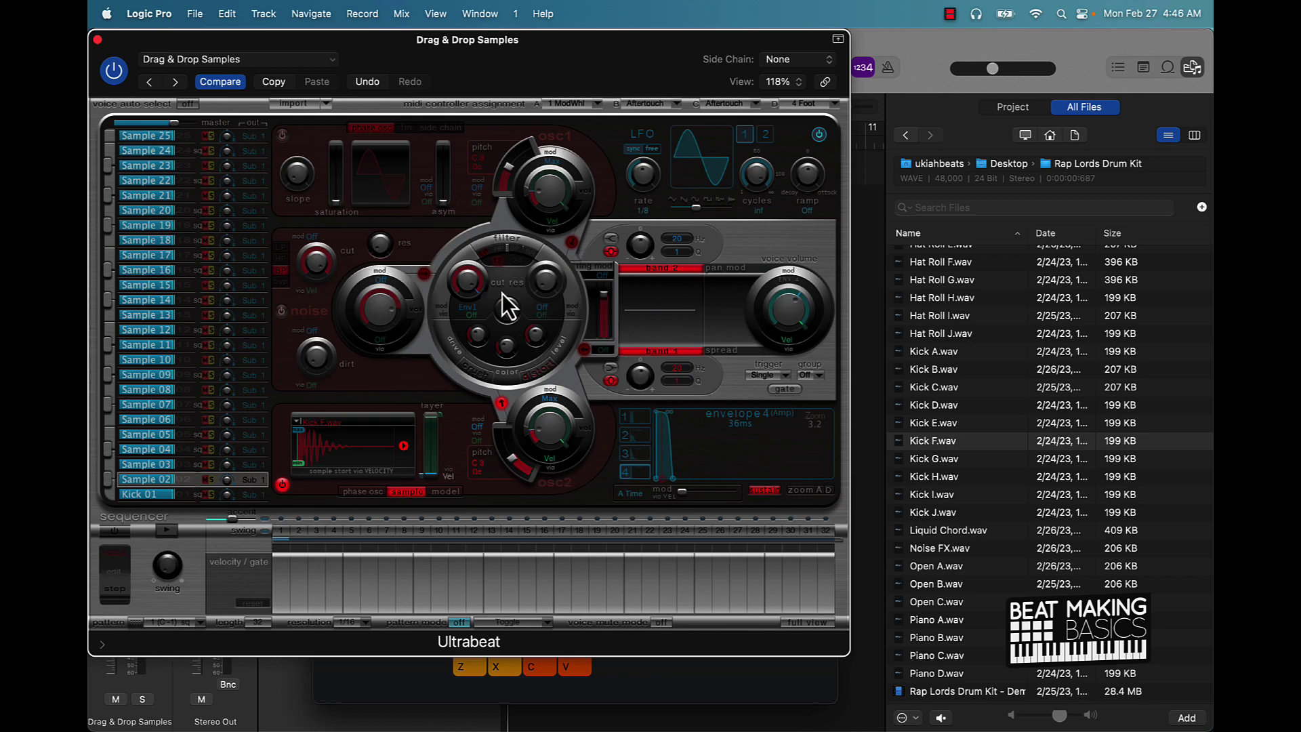
# Raise the volume of the Sample 02 and Kick 01 drum slots slightly
pyautogui.click(173, 481)
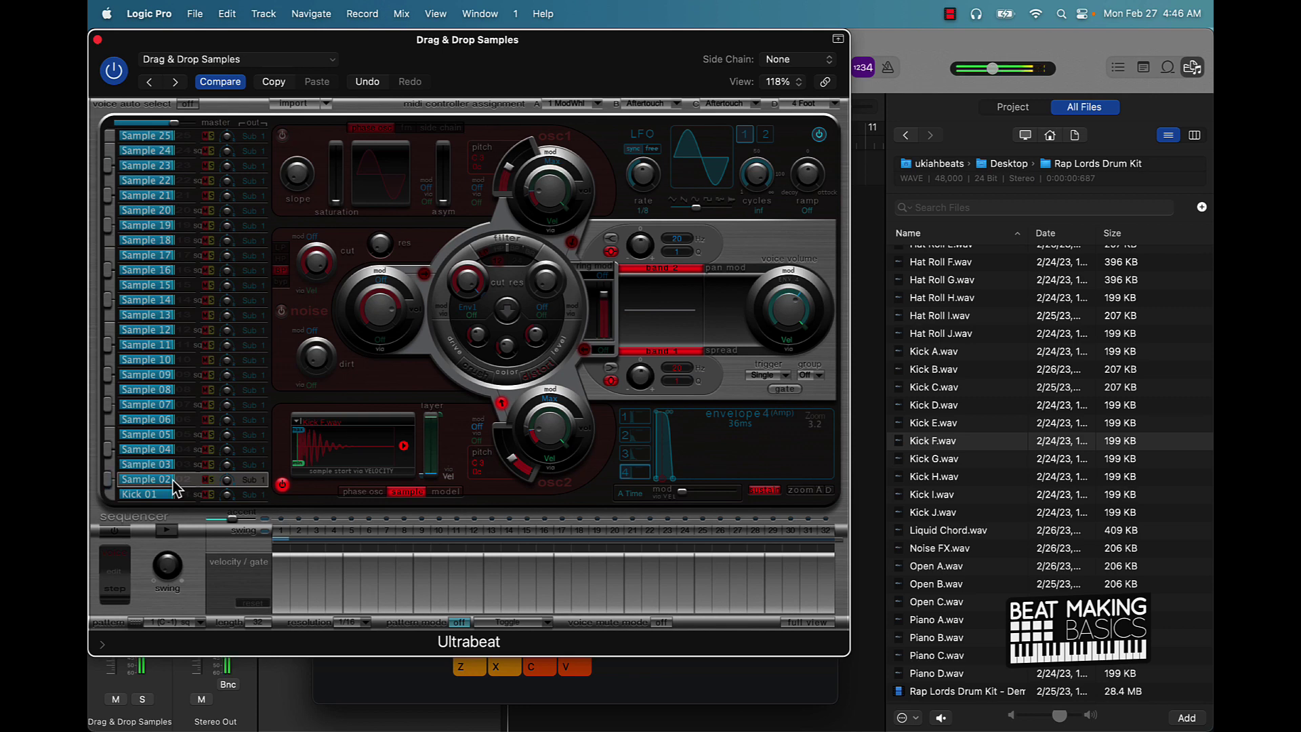
pyautogui.click(182, 481)
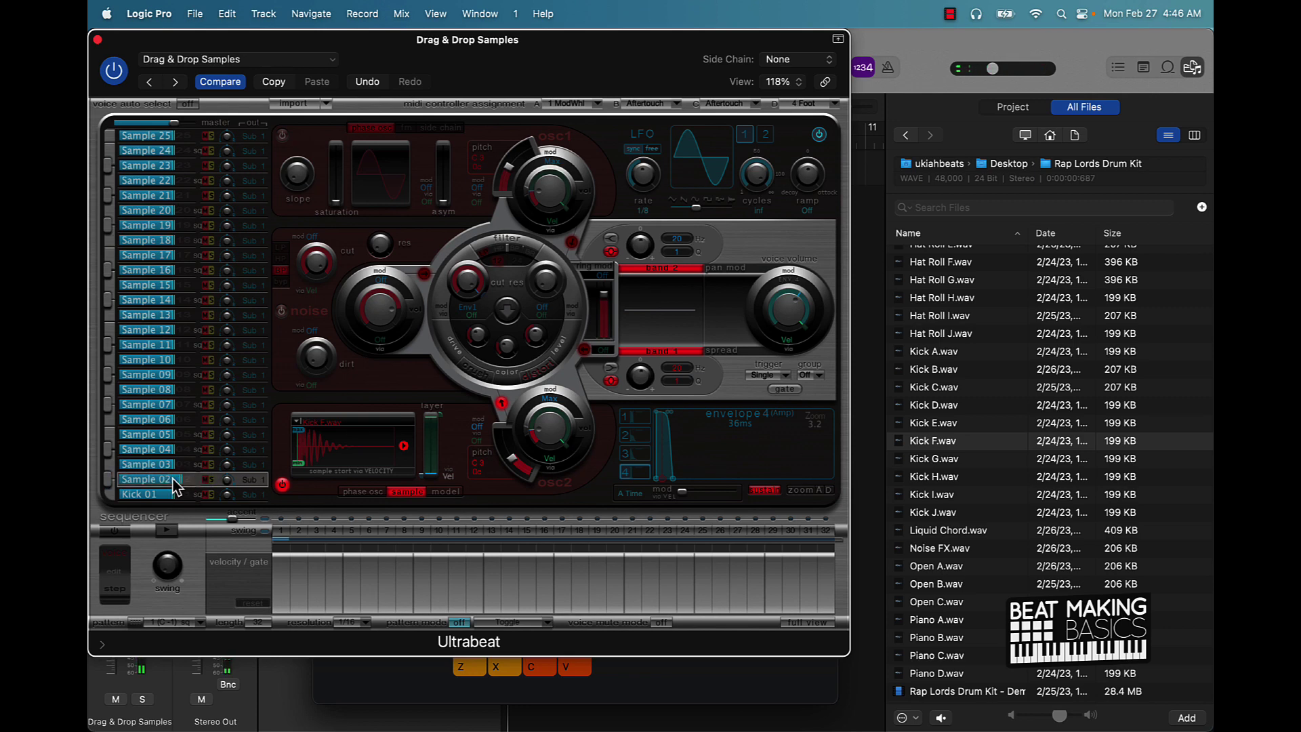
pyautogui.press('Left')
pyautogui.press('Left')
pyautogui.press('Left')
pyautogui.press('Right')
pyautogui.press('Right')
pyautogui.press('Right')
pyautogui.press('Right')
# Rename the Sample 02 drum slot as Kick 02
pyautogui.doubleClick(156, 478)
pyautogui.write('Kick')
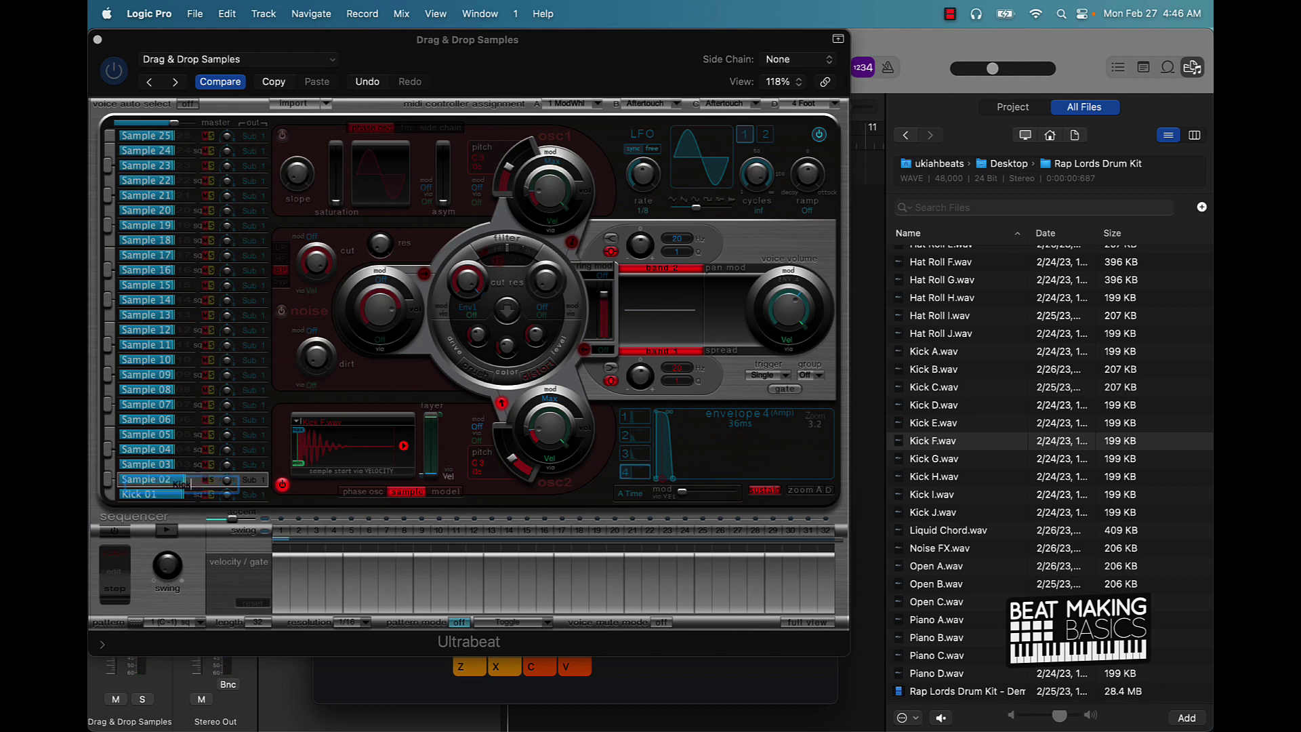
pyautogui.write(' 02')
pyautogui.press('Return')
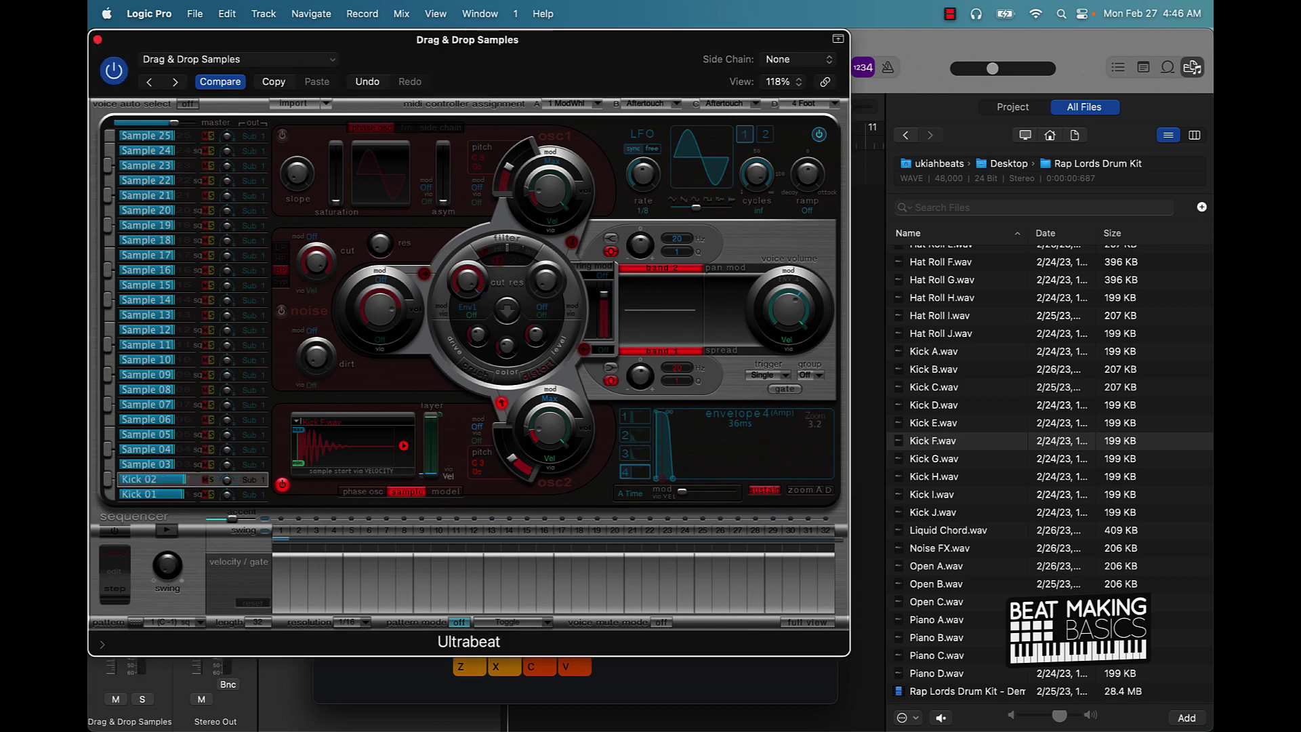
# Preview several kick samples from the drum kit folder and load Kick A.wav into oscillator 2 of the Sample 03 slot
pyautogui.click(188, 464)
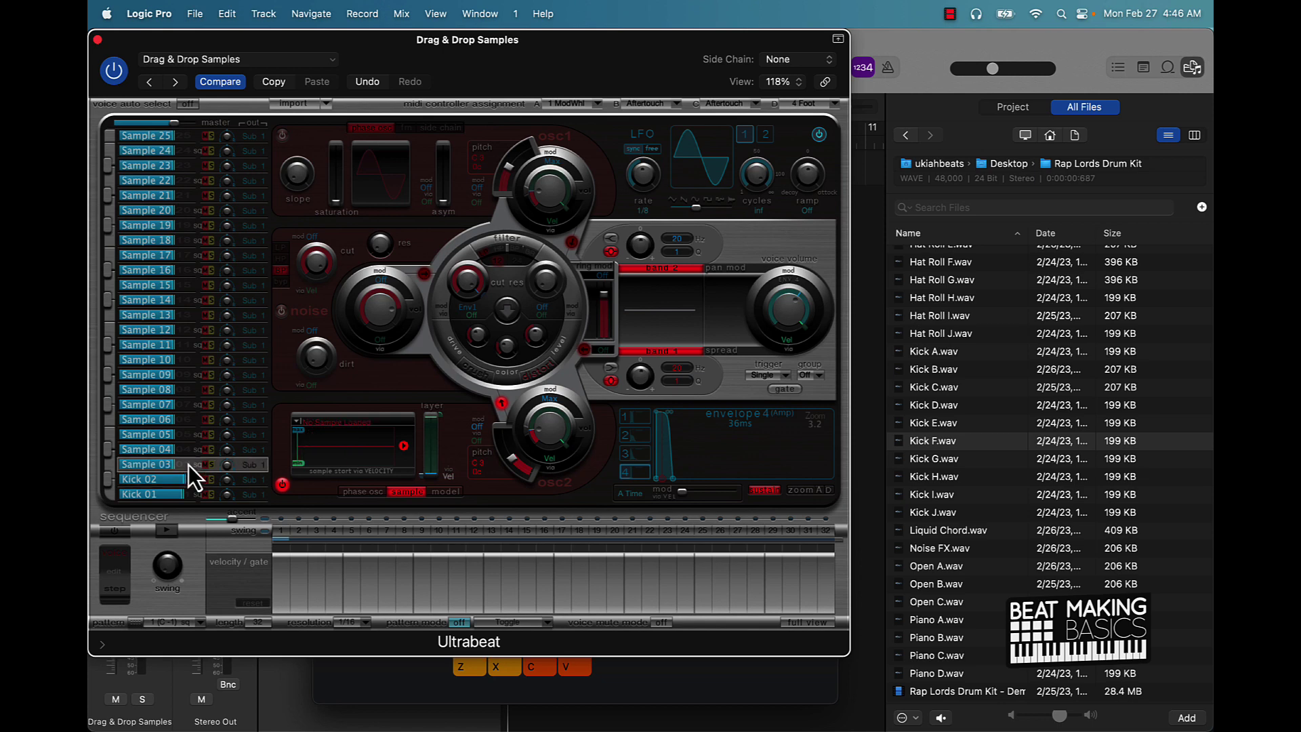
pyautogui.scroll(3, 969, 552)
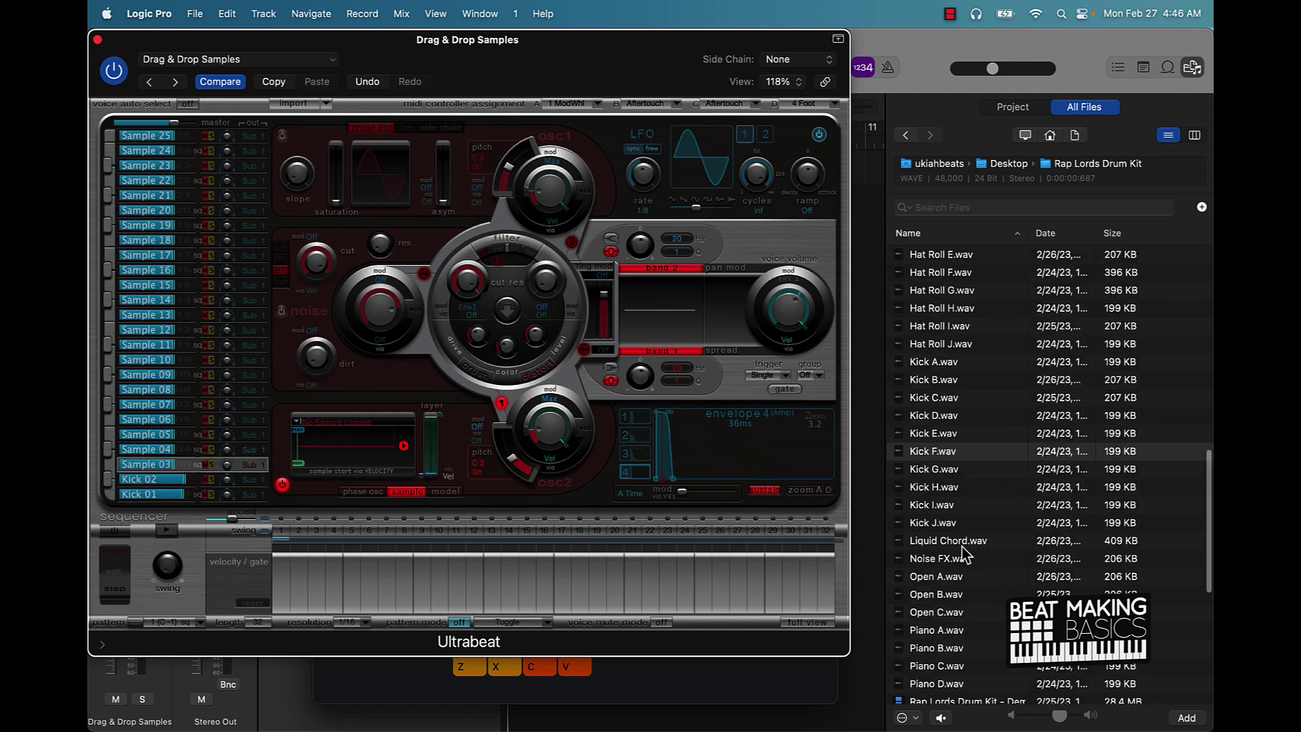
pyautogui.scroll(-1, 955, 545)
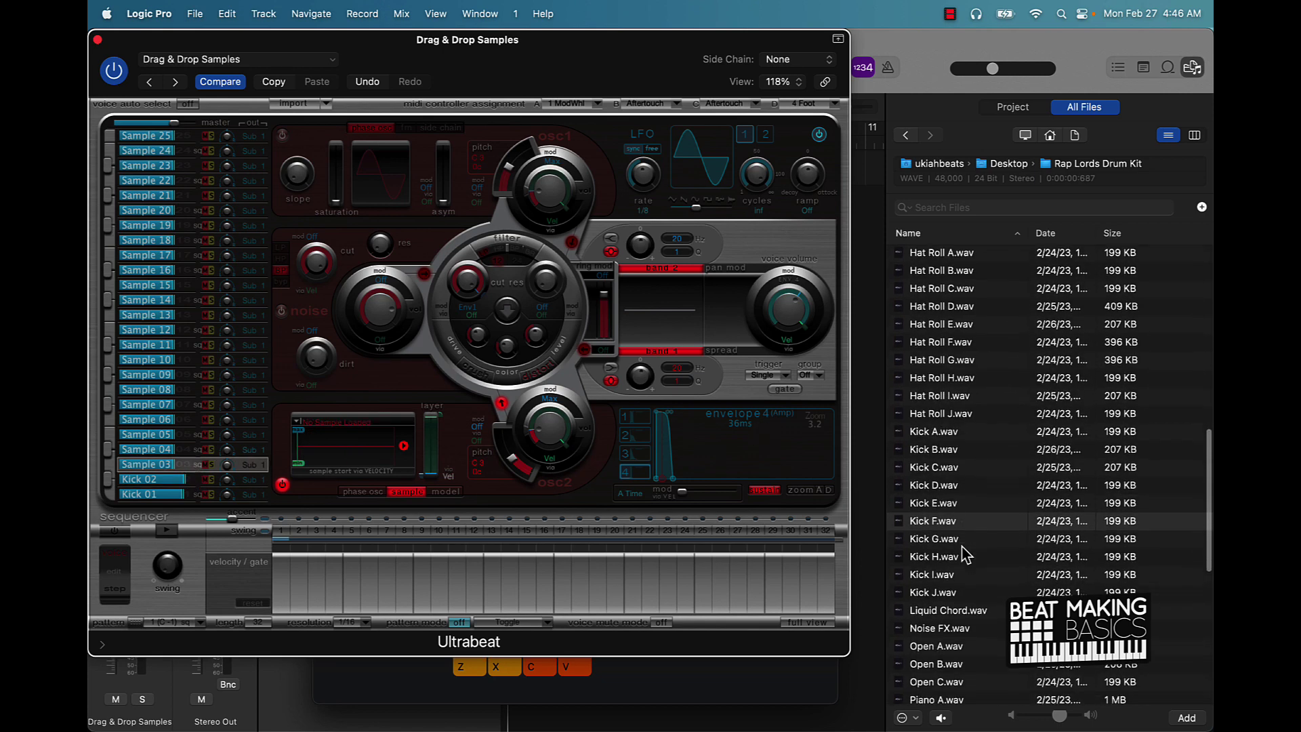
pyautogui.click(946, 535)
pyautogui.click(946, 538)
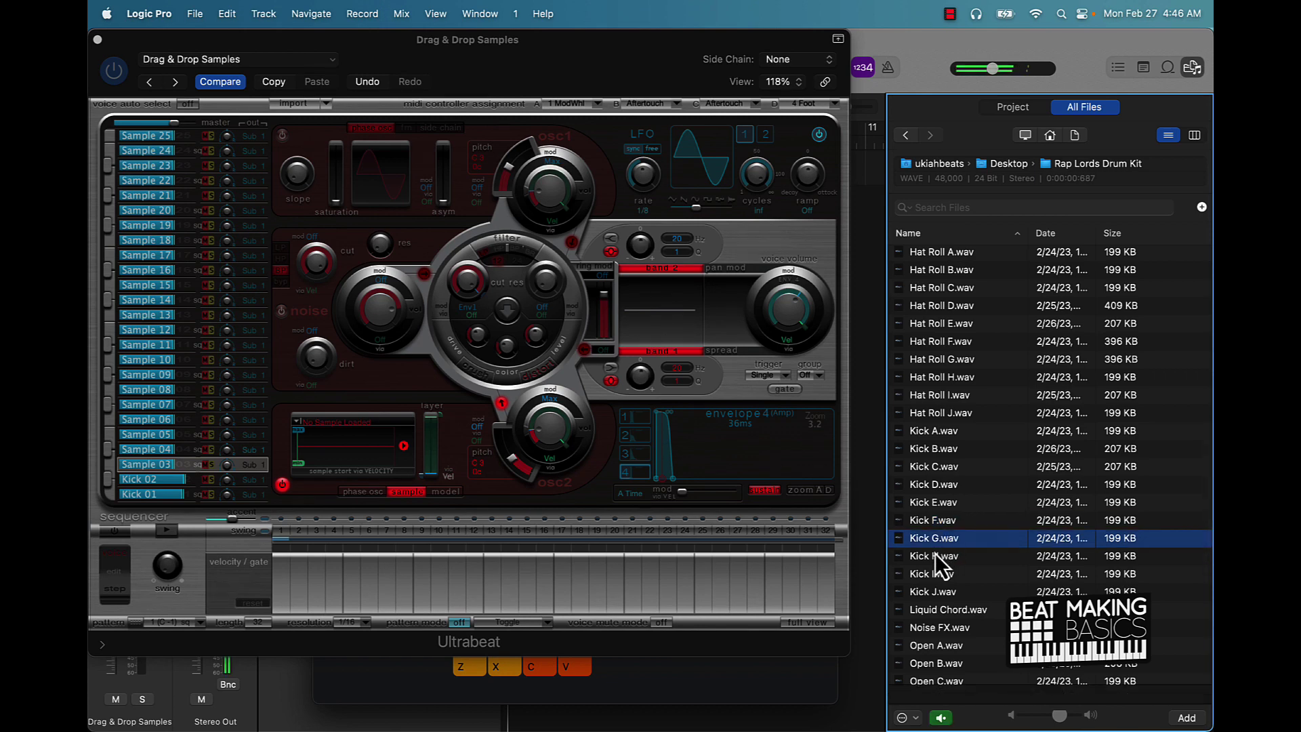
pyautogui.click(935, 555)
pyautogui.click(929, 572)
pyautogui.click(933, 592)
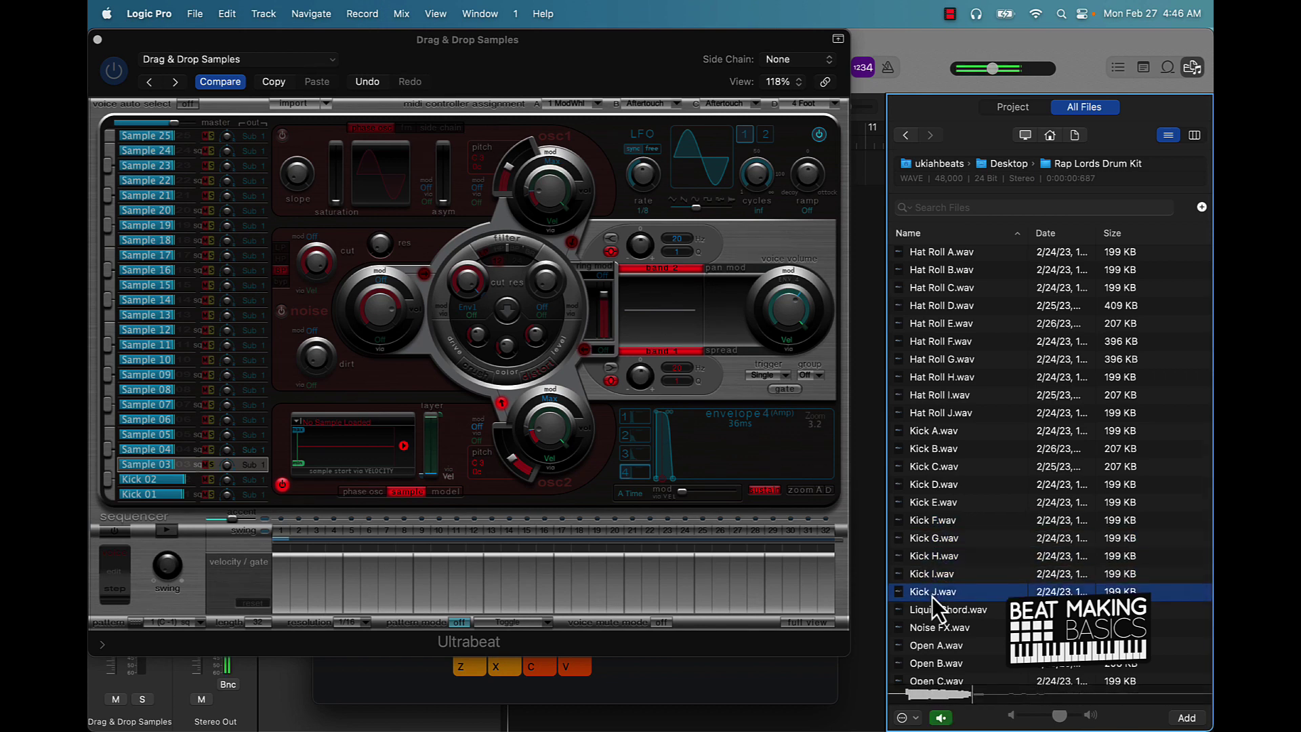
pyautogui.click(920, 471)
pyautogui.click(921, 450)
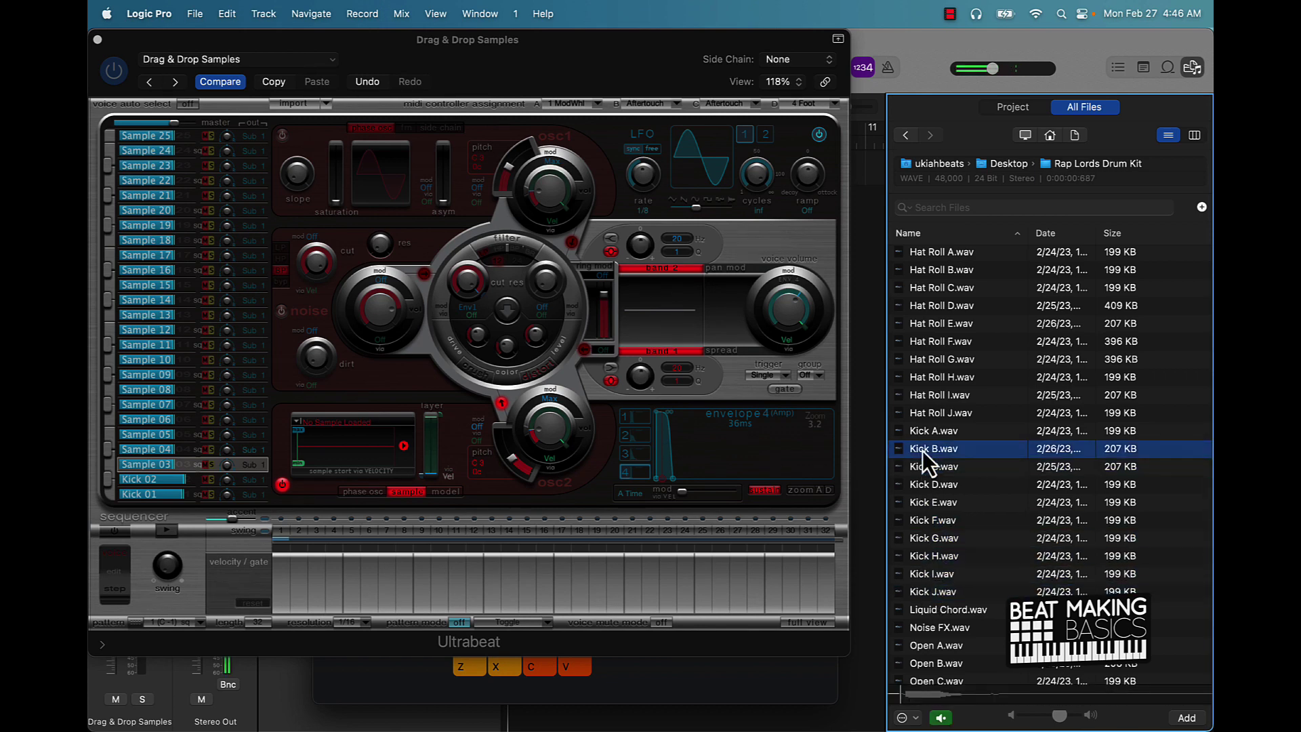
pyautogui.click(924, 433)
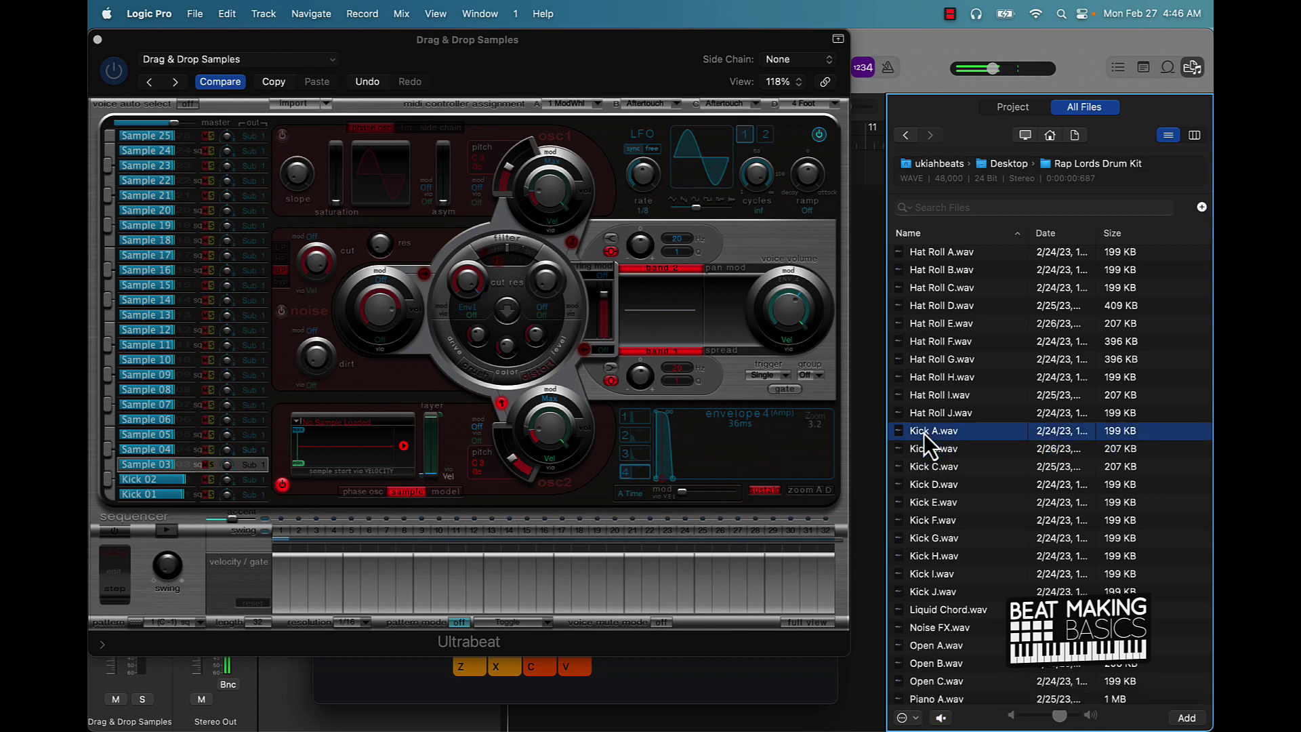
pyautogui.moveTo(925, 432); pyautogui.dragTo(359, 440)
# Rename the Sample 03 drum slot as Kick 03
pyautogui.doubleClick(156, 465)
pyautogui.write('Kick')
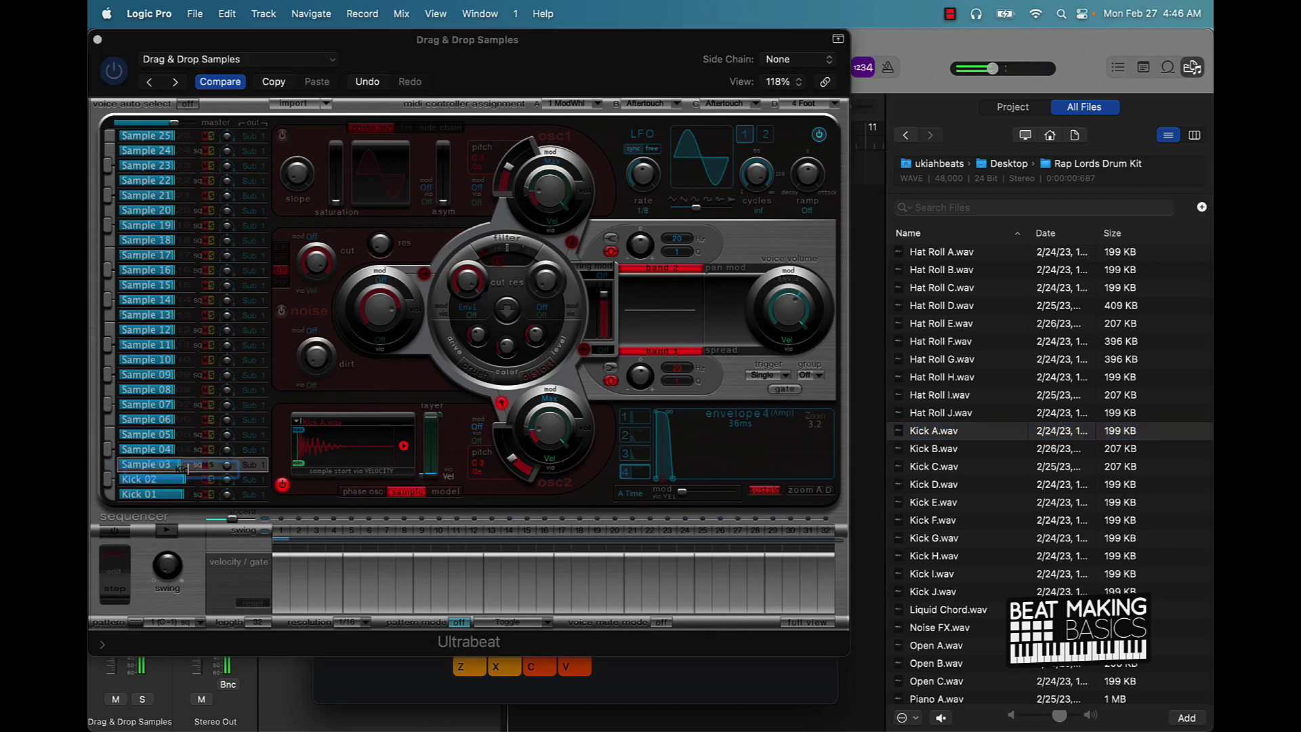
pyautogui.write(' 03')
pyautogui.press('Return')
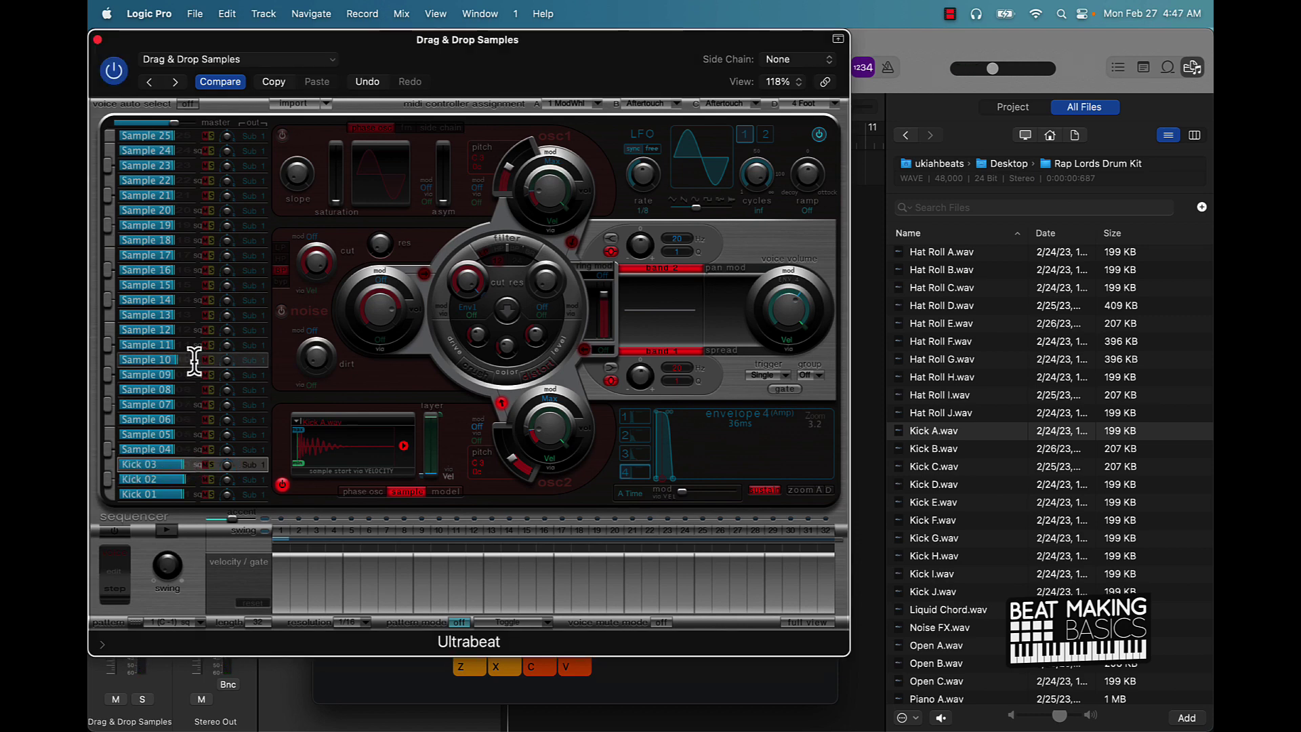
# Find the clap samples in the drum kit folder and load Clap B.wav into oscillator 2 of the Sample 04 slot
pyautogui.scroll(-6, 956, 535)
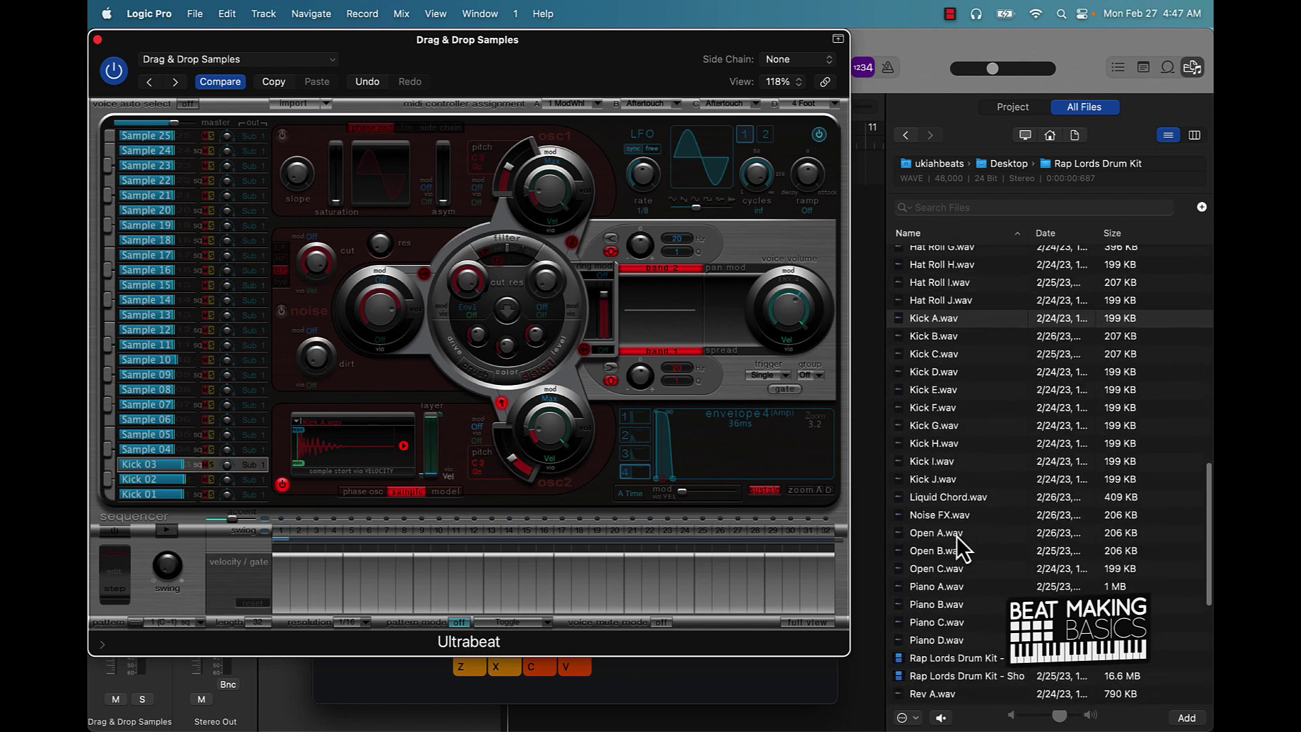
pyautogui.scroll(8, 958, 542)
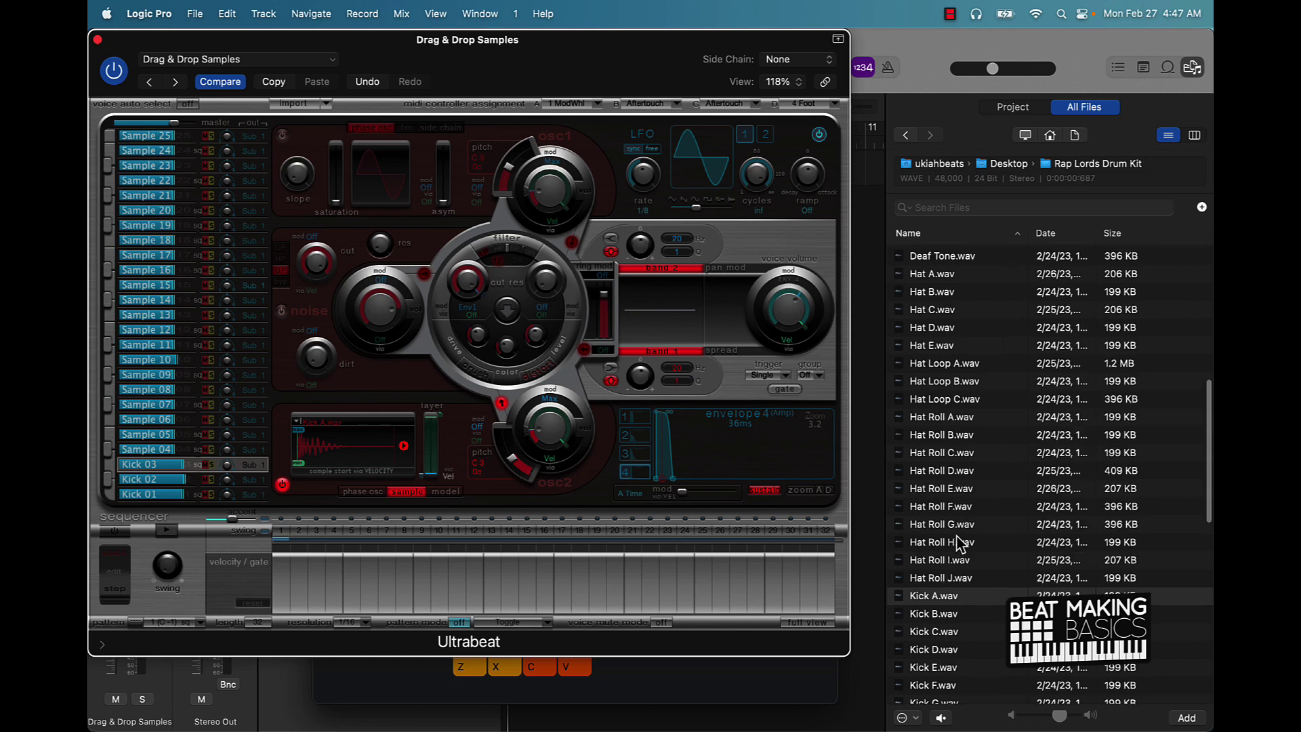
pyautogui.scroll(8, 958, 542)
pyautogui.scroll(3, 958, 539)
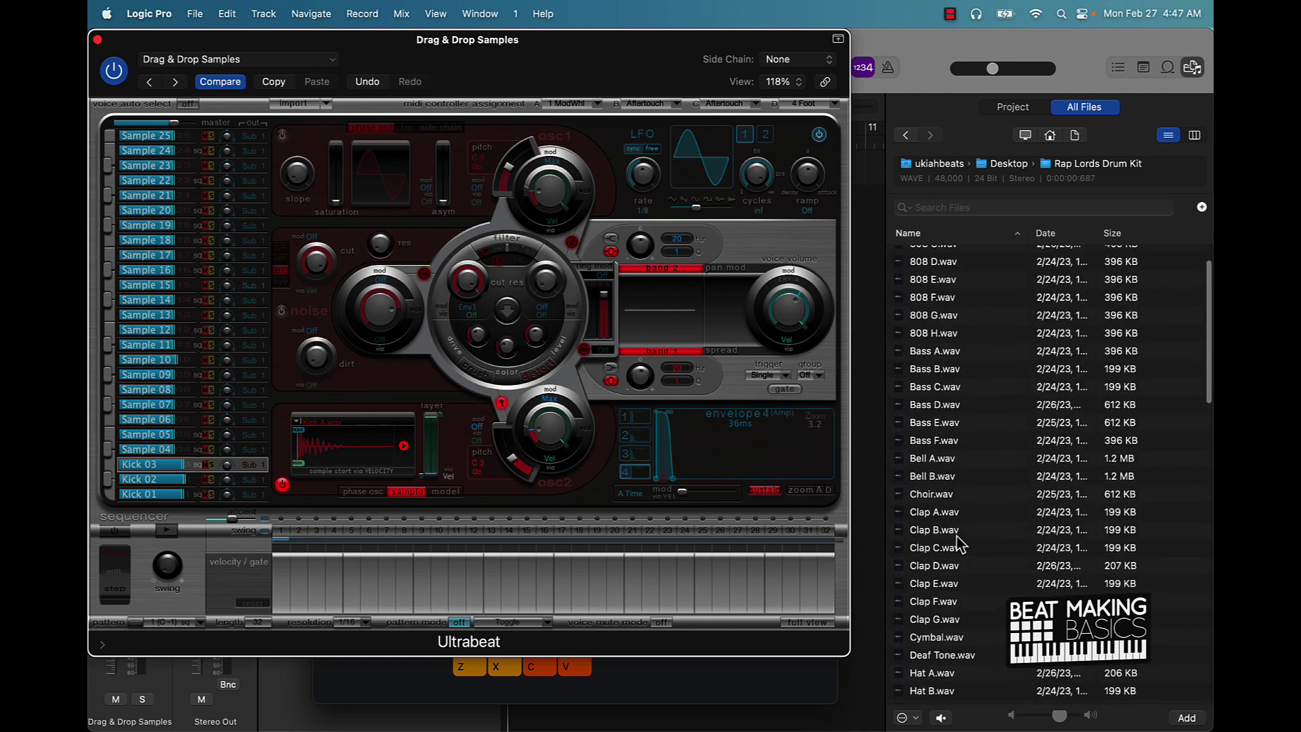
pyautogui.click(941, 529)
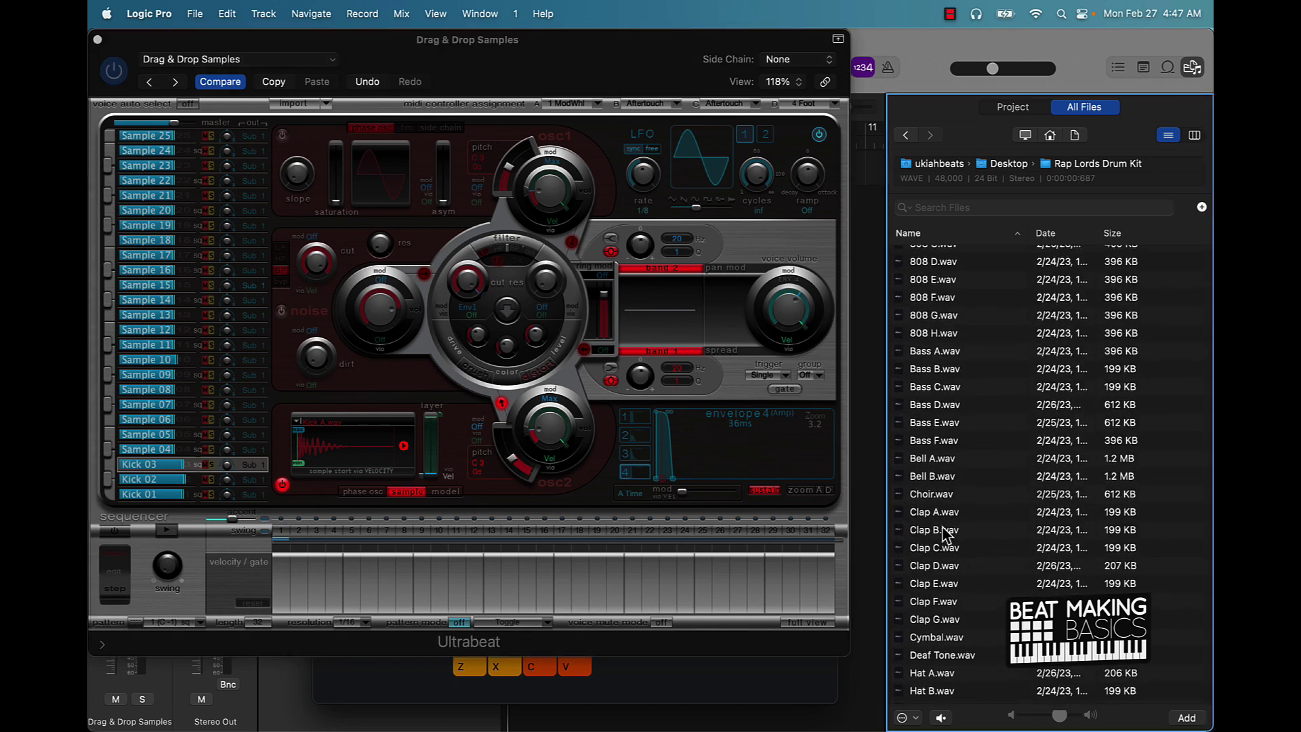
pyautogui.click(192, 450)
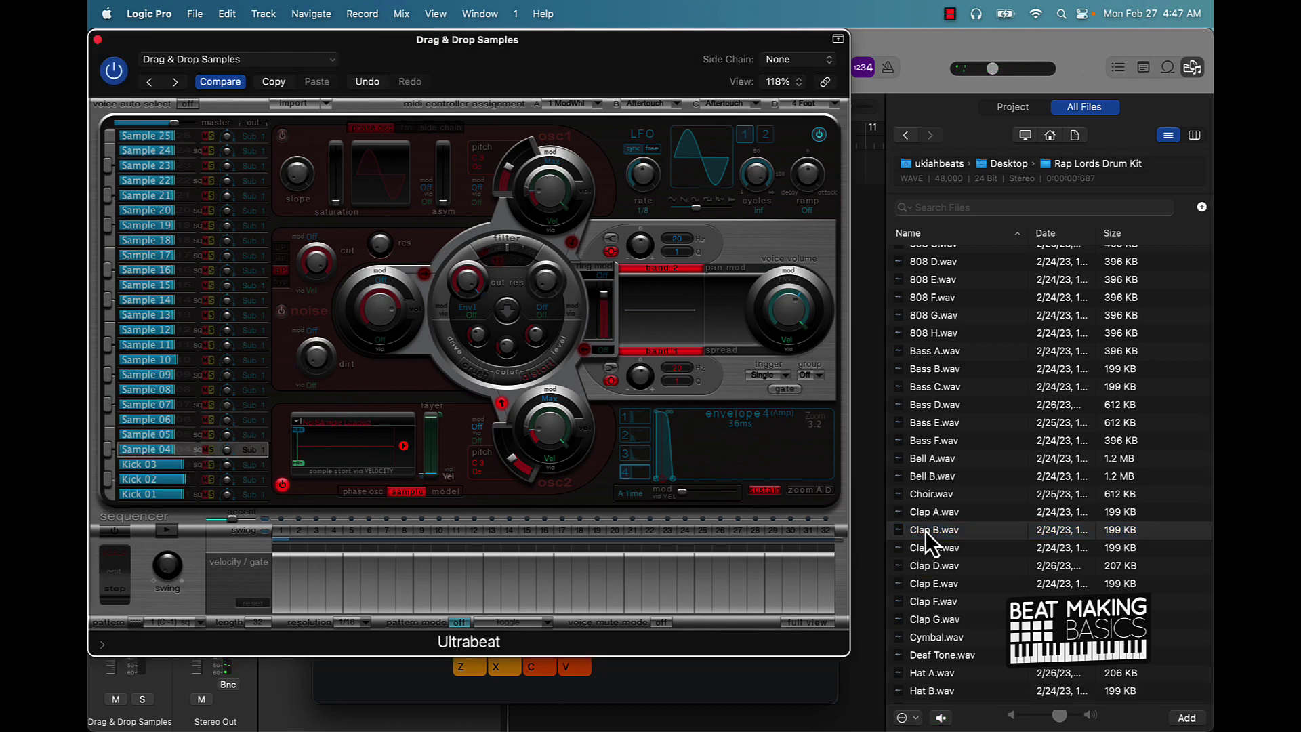
pyautogui.moveTo(925, 531); pyautogui.dragTo(368, 458)
# Raise the volume of the Sample 04 slot slightly to balance the clap with the kicks
pyautogui.click(146, 449)
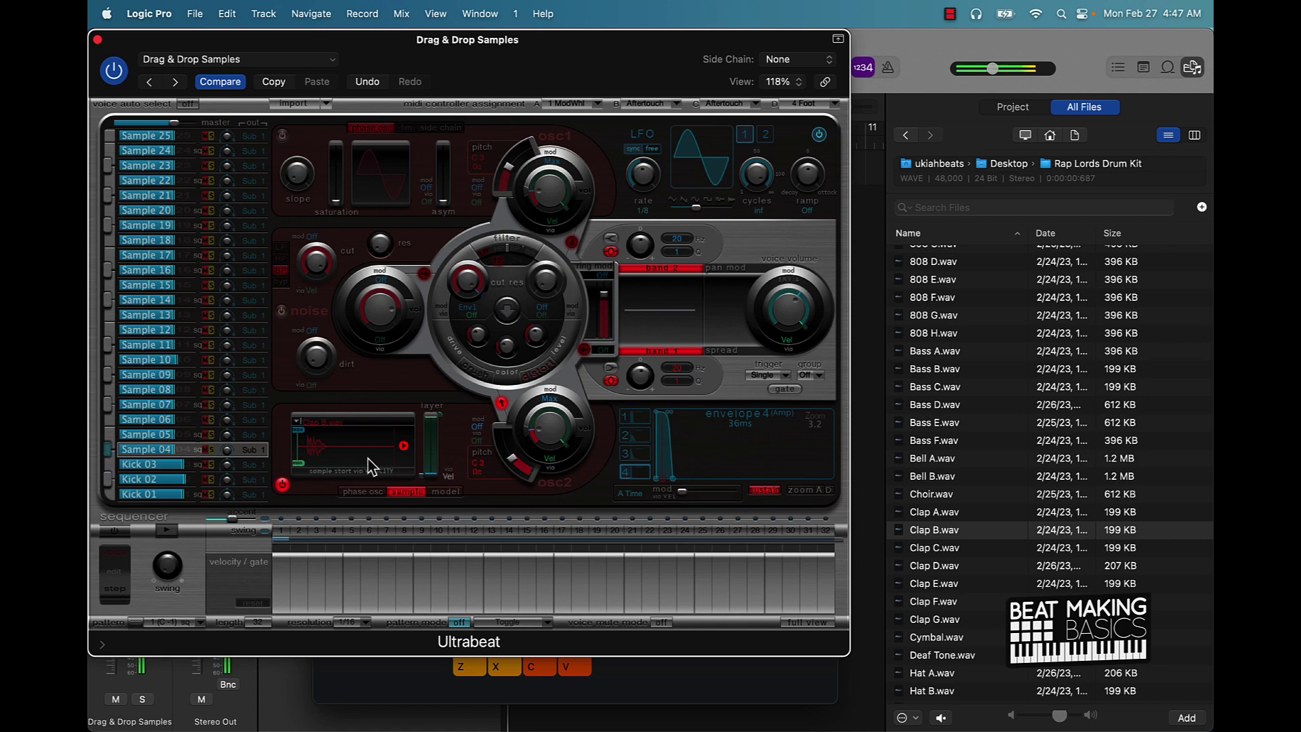
pyautogui.click(173, 449)
pyautogui.click(173, 450)
pyautogui.click(173, 449)
pyautogui.click(172, 449)
pyautogui.click(173, 449)
pyautogui.click(173, 449)
pyautogui.click(173, 449)
pyautogui.click(172, 449)
pyautogui.click(172, 449)
pyautogui.click(173, 449)
# Preview more clap samples and load Clap D.wav into oscillator 2 of the Sample 05 slot
pyautogui.click(175, 435)
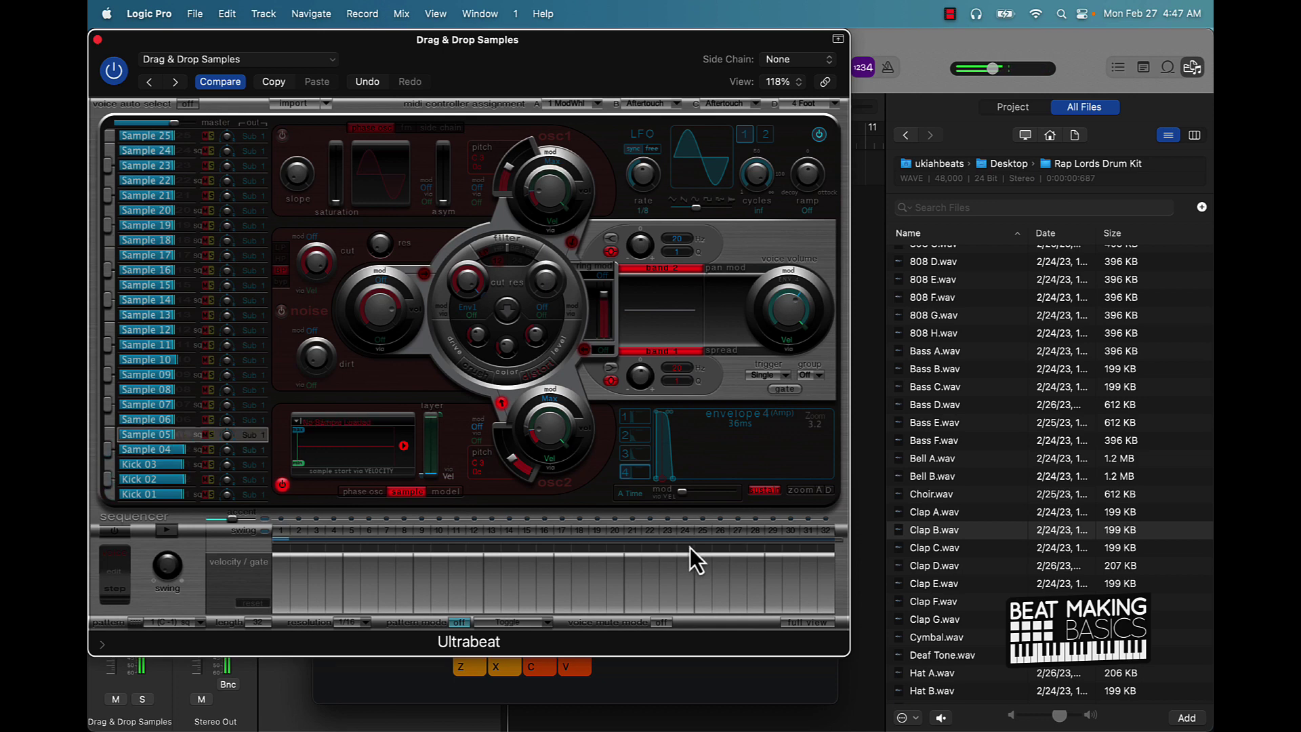
pyautogui.scroll(-8, 1050, 420)
pyautogui.scroll(5, 1049, 420)
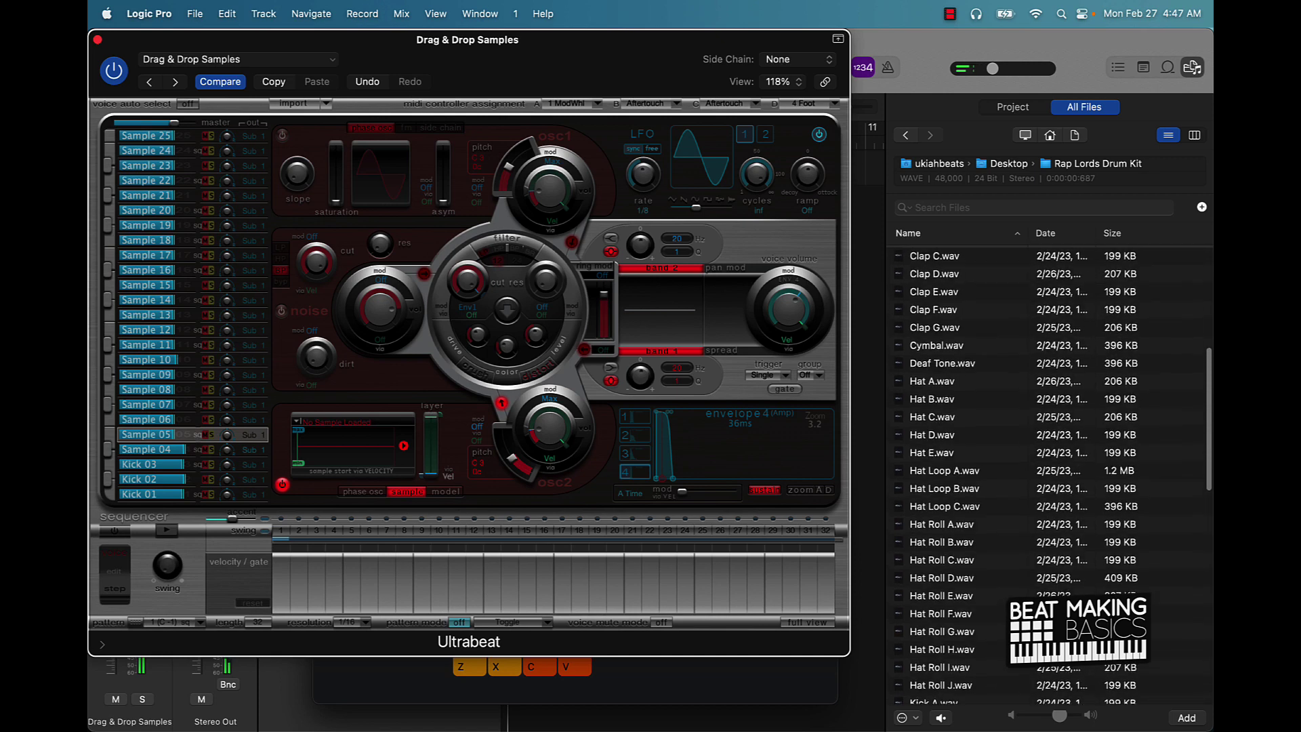
pyautogui.click(939, 356)
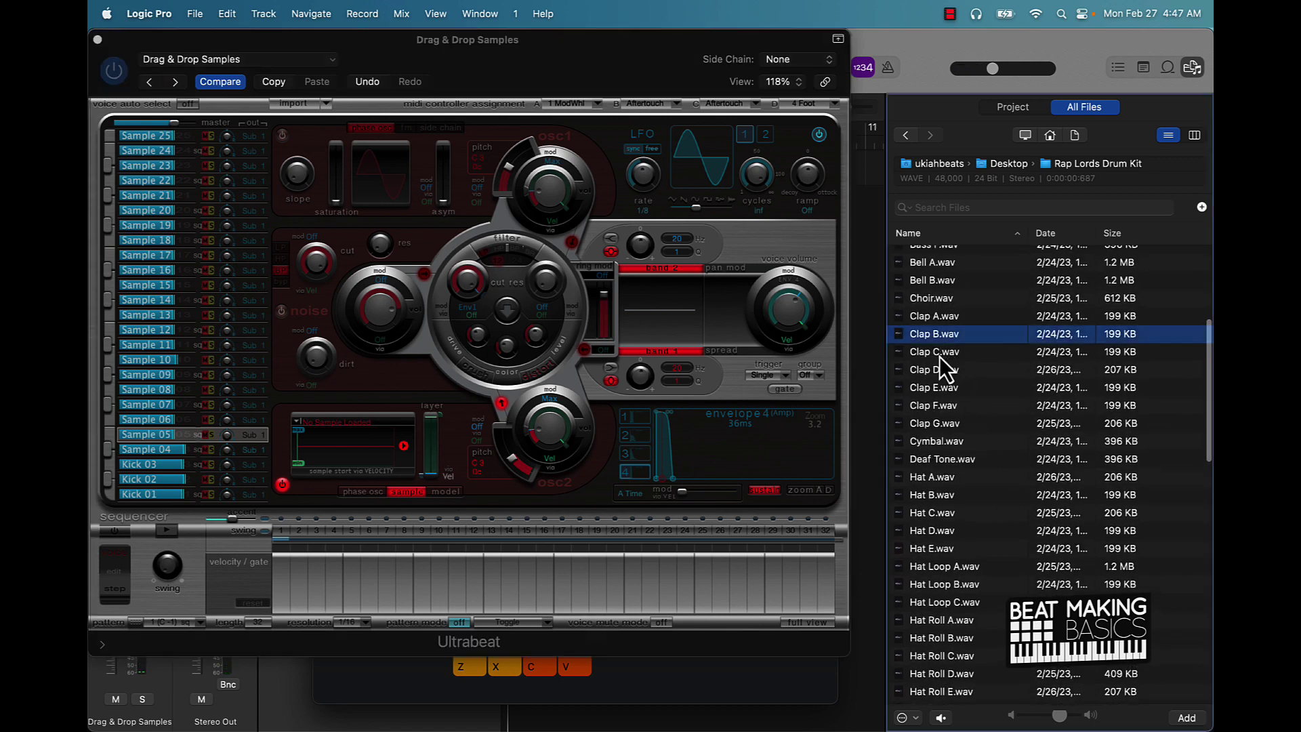
pyautogui.click(936, 369)
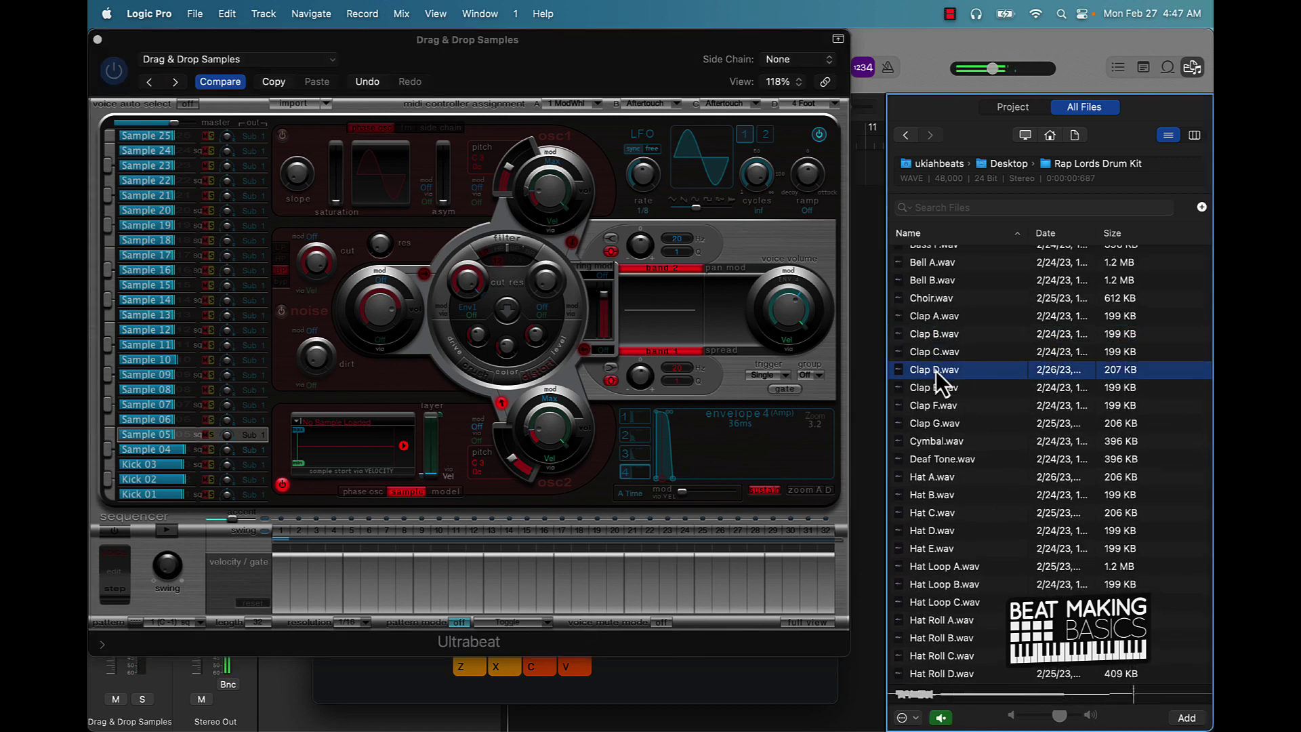
pyautogui.moveTo(937, 368); pyautogui.dragTo(359, 442)
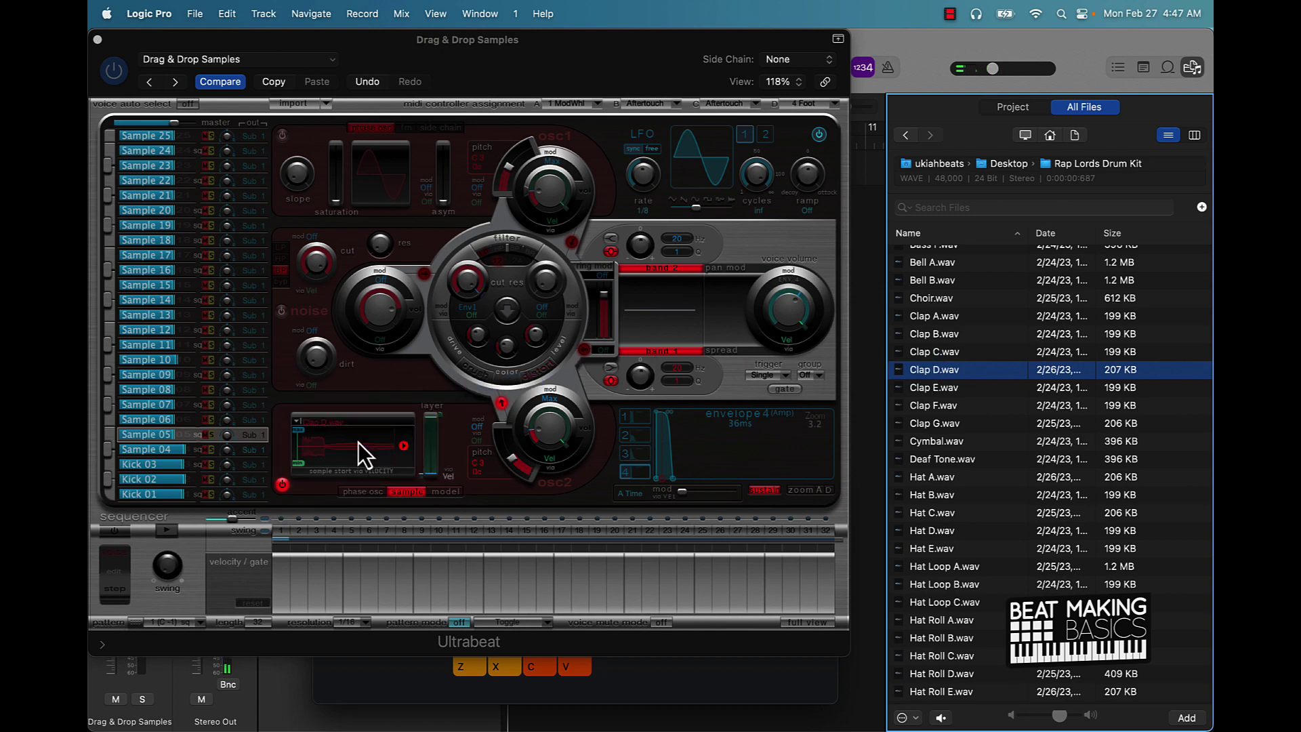
pyautogui.click(177, 438)
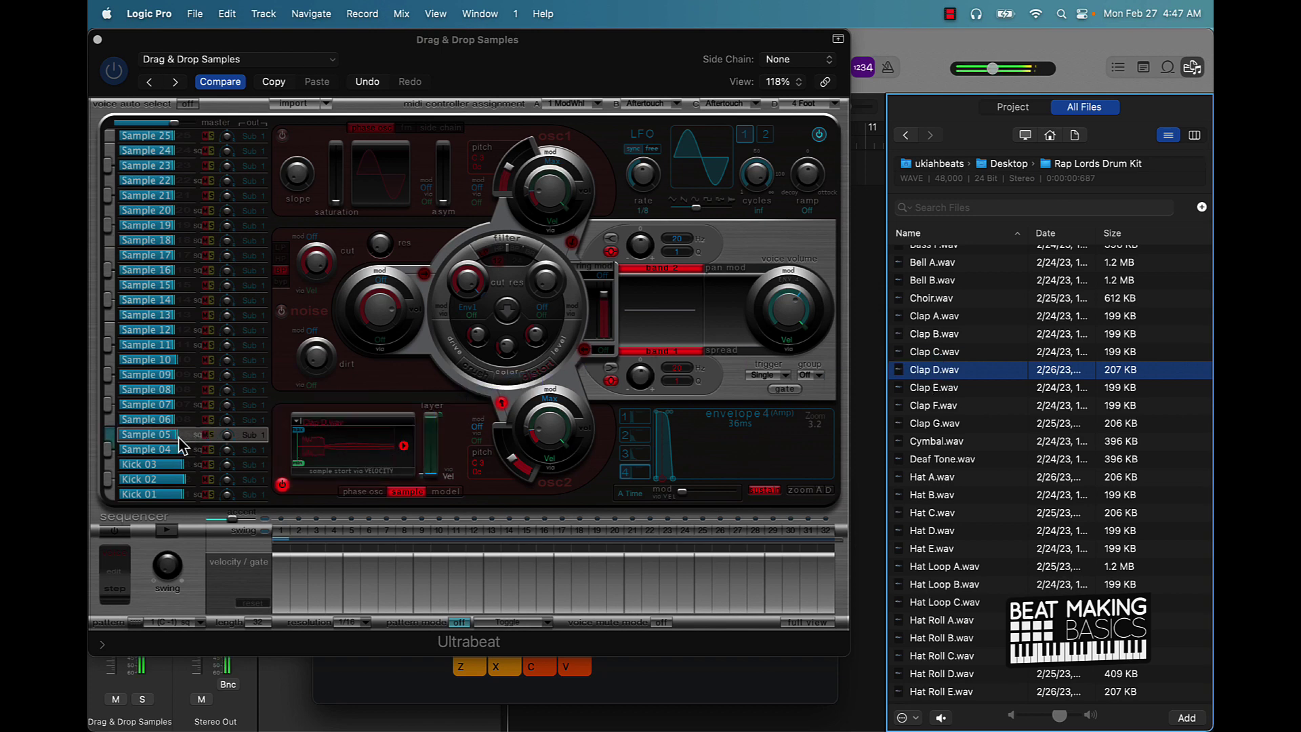
pyautogui.click(177, 425)
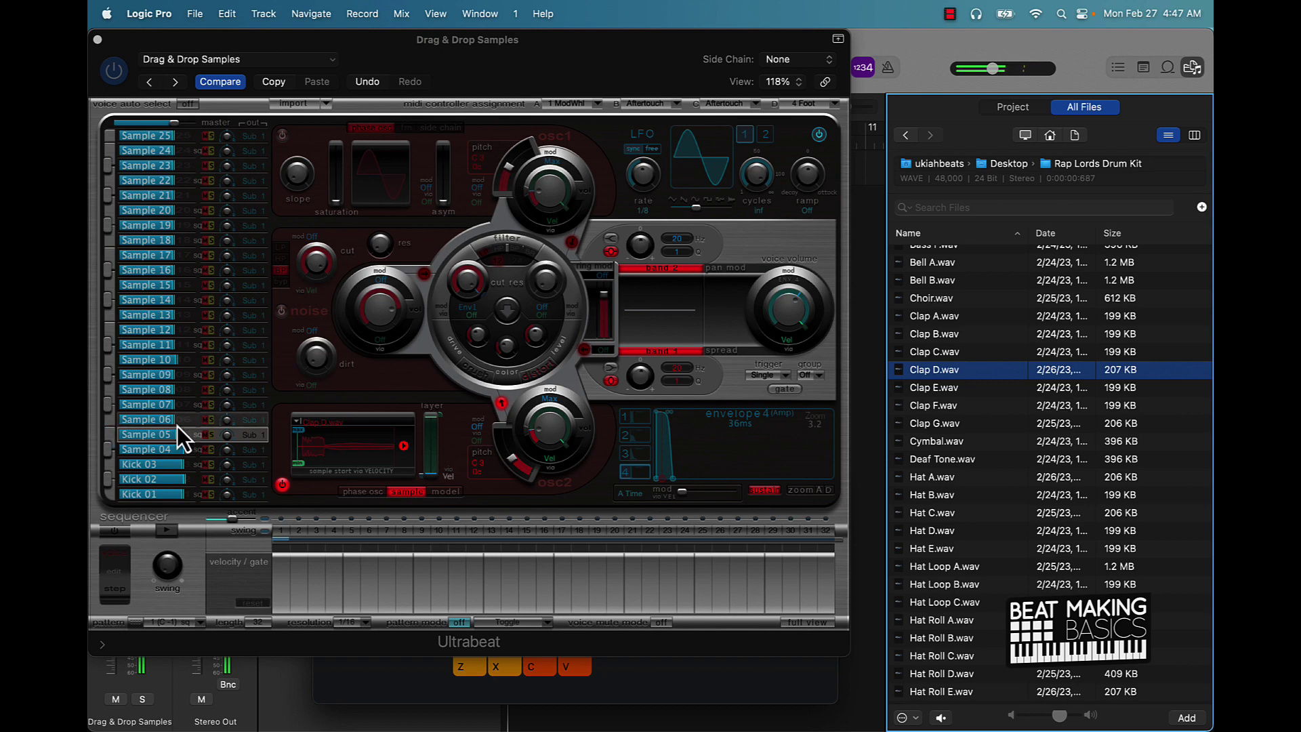
# Rename the Sample 04 drum slot as Clap 01
pyautogui.moveTo(162, 447); pyautogui.dragTo(183, 454)
pyautogui.write('Clap 01')
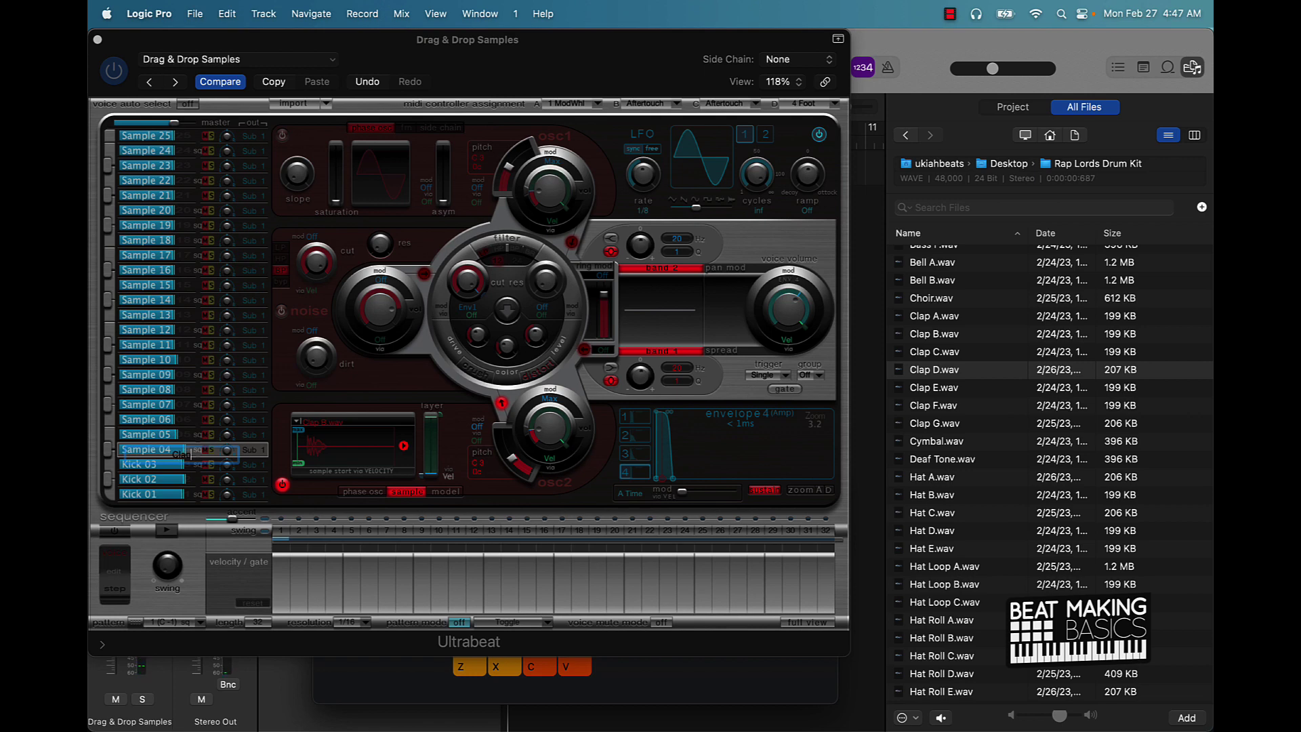
pyautogui.press('Return')
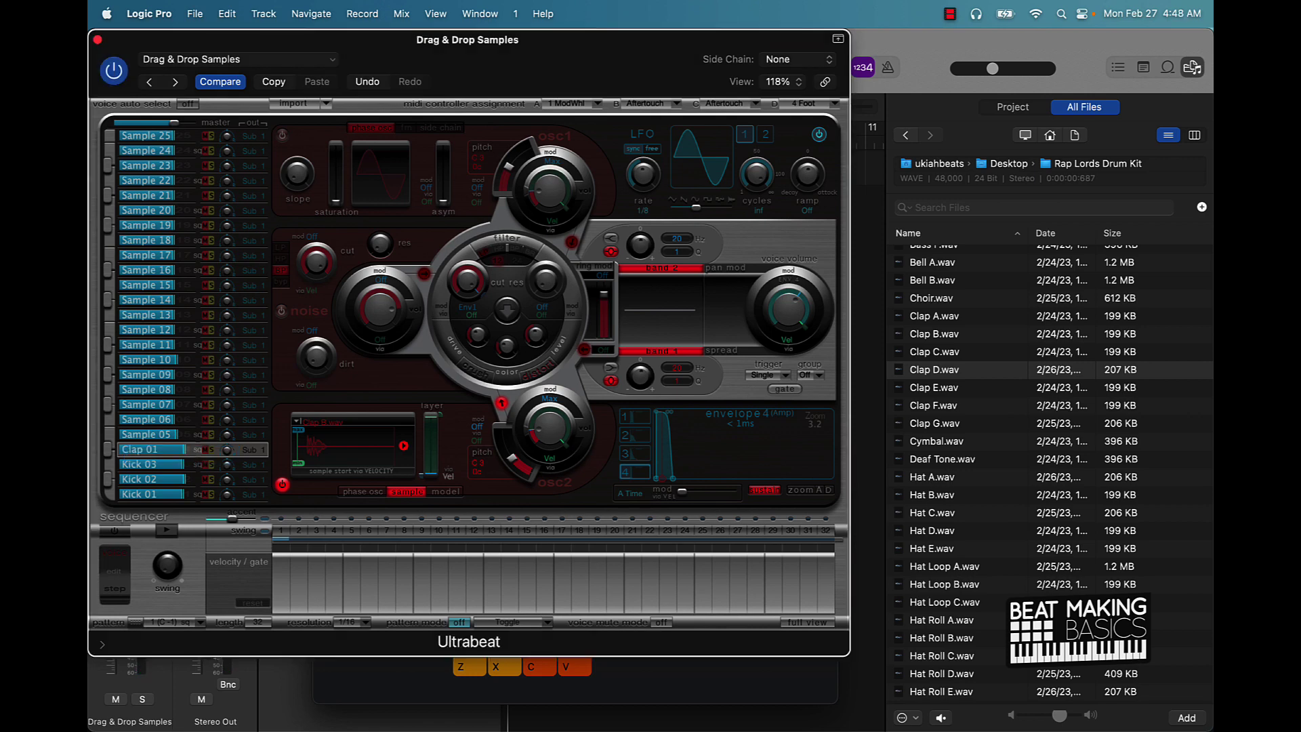
# Rename the Sample 05 drum slot as Clap 02 and raise the volume of the Clap 01 slot slightly
pyautogui.click(145, 431)
pyautogui.moveTo(145, 434); pyautogui.dragTo(146, 436)
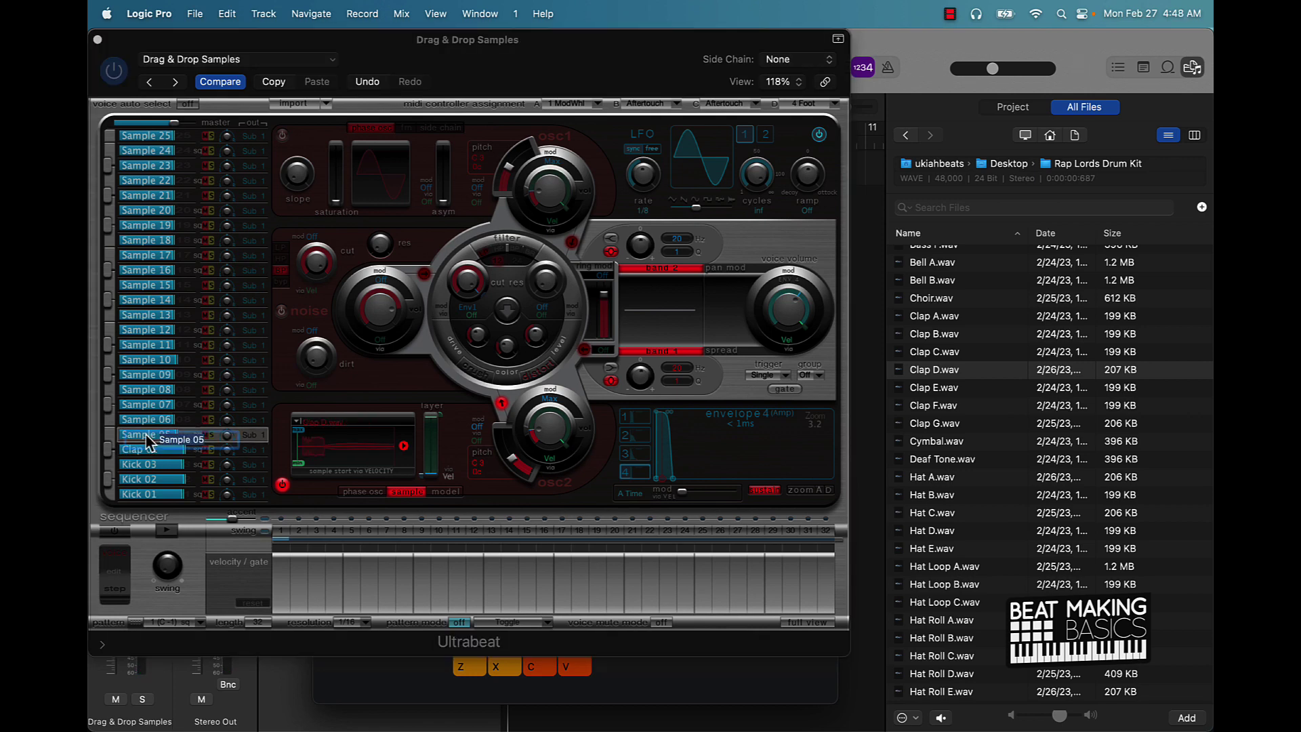
pyautogui.write('Clap')
pyautogui.write('02')
pyautogui.press('Return')
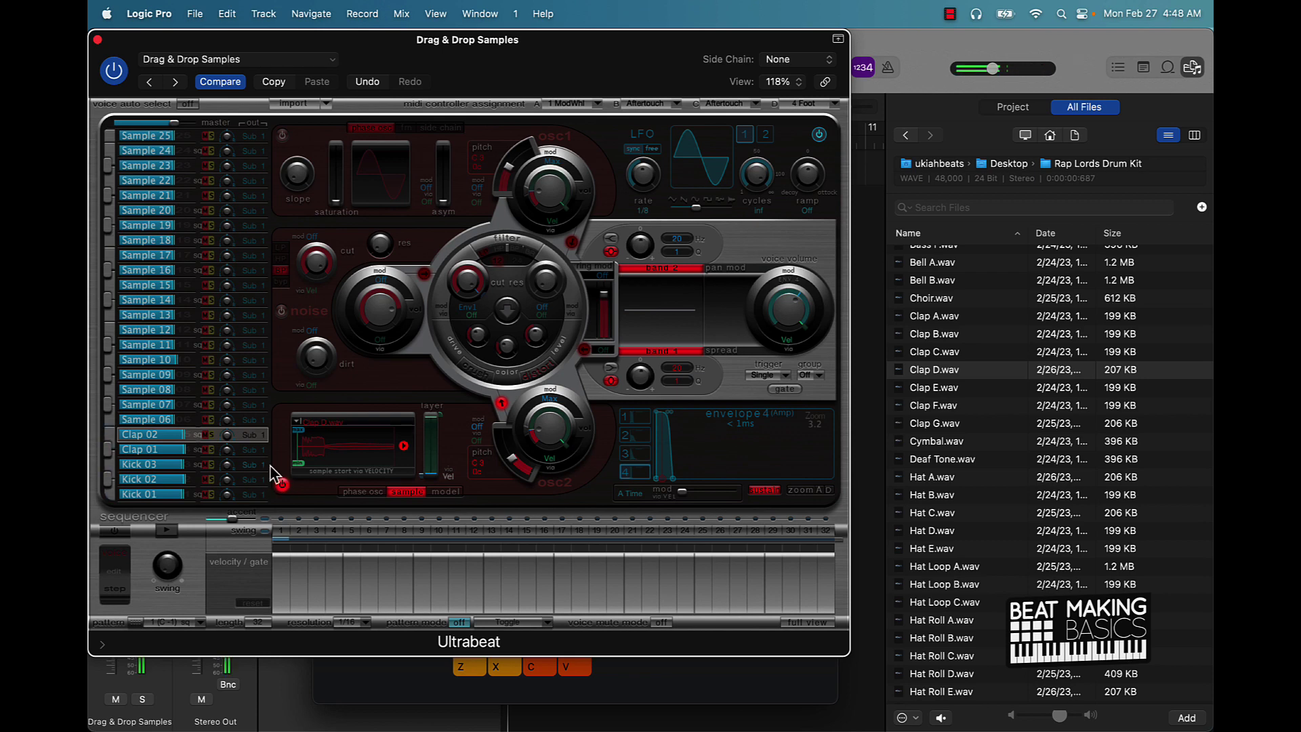
pyautogui.click(193, 452)
# Preview Hat A.wav from the drum kit folder and load it into oscillator 2 of the Sample 06 slot
pyautogui.scroll(-2, 1032, 491)
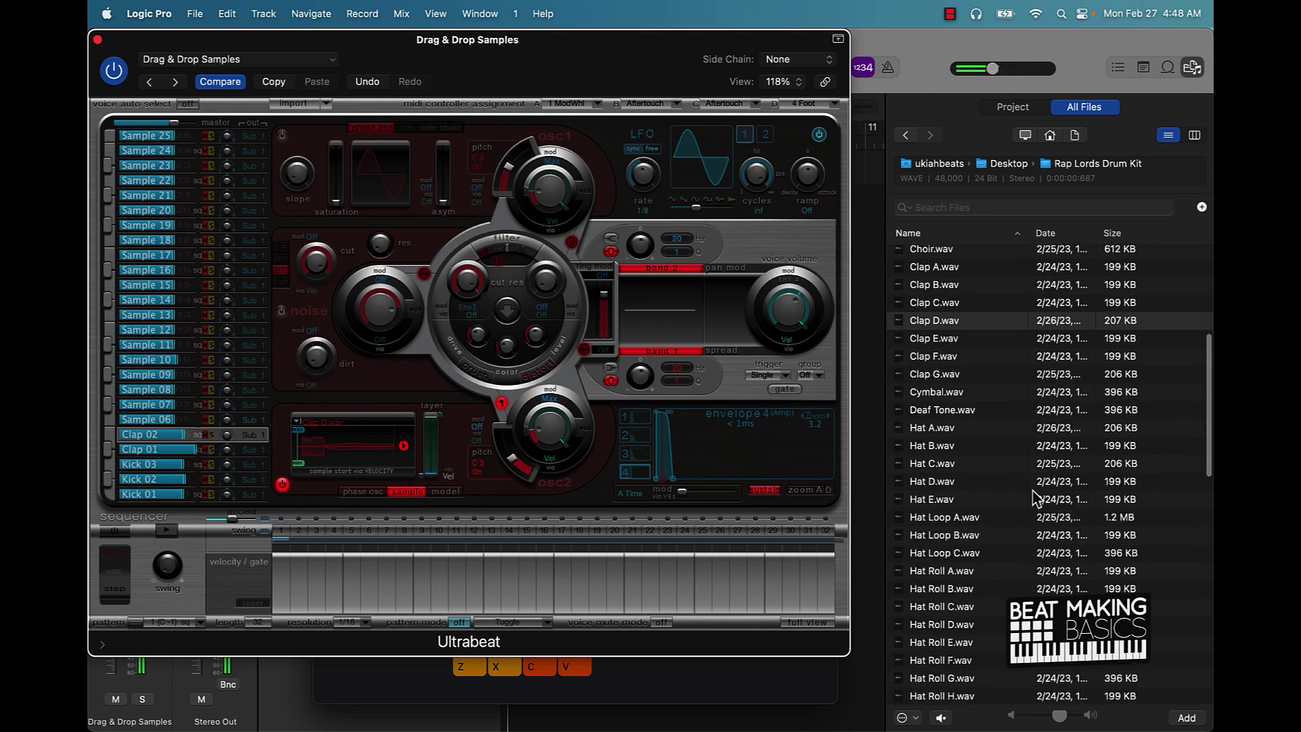
pyautogui.click(957, 426)
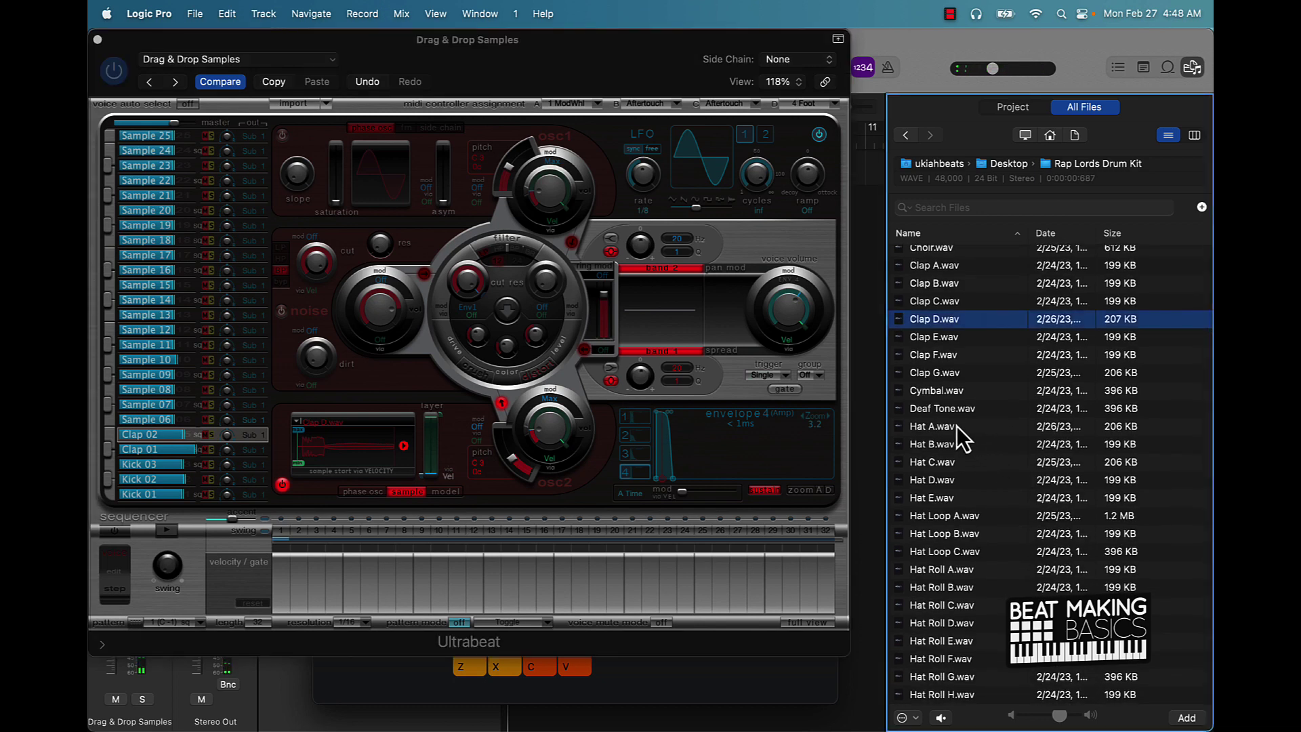
pyautogui.click(957, 425)
pyautogui.click(193, 418)
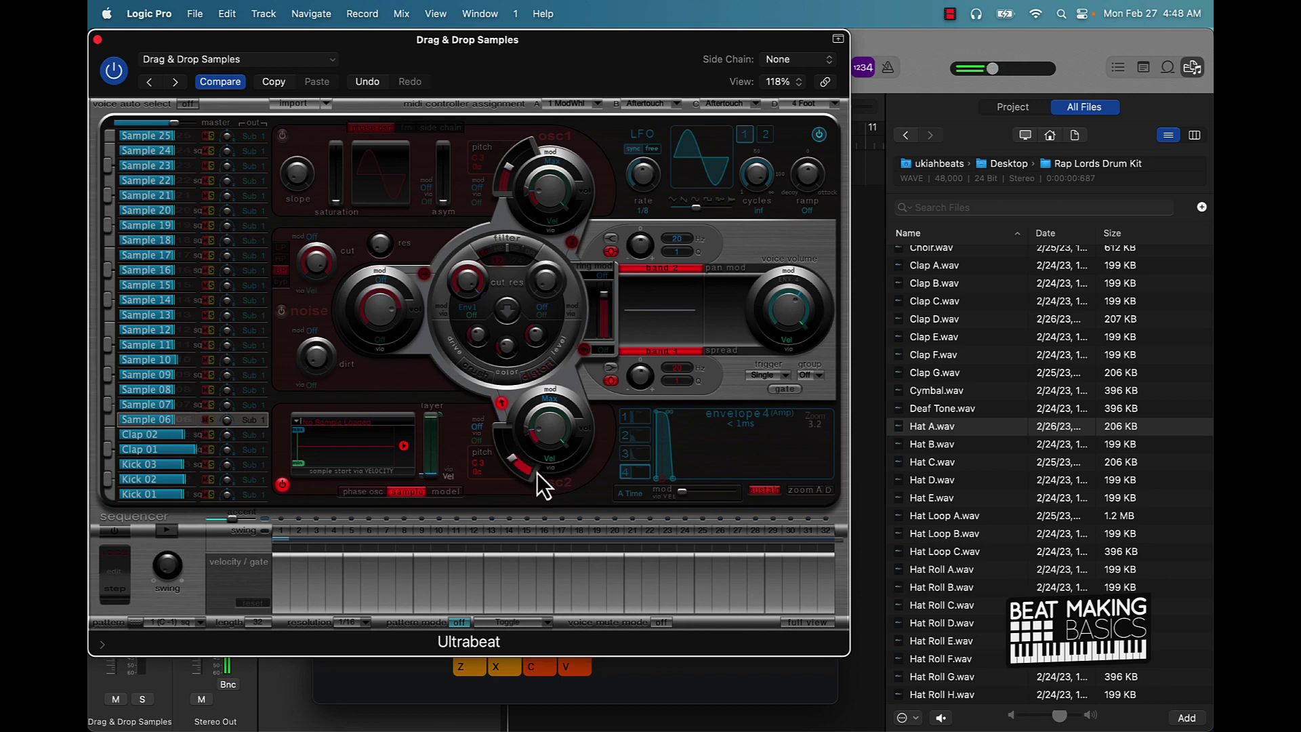
pyautogui.moveTo(892, 425); pyautogui.dragTo(351, 441)
# Raise the Sample 06 slot's volume slightly and rename the slot as Hat 01
pyautogui.press('space')
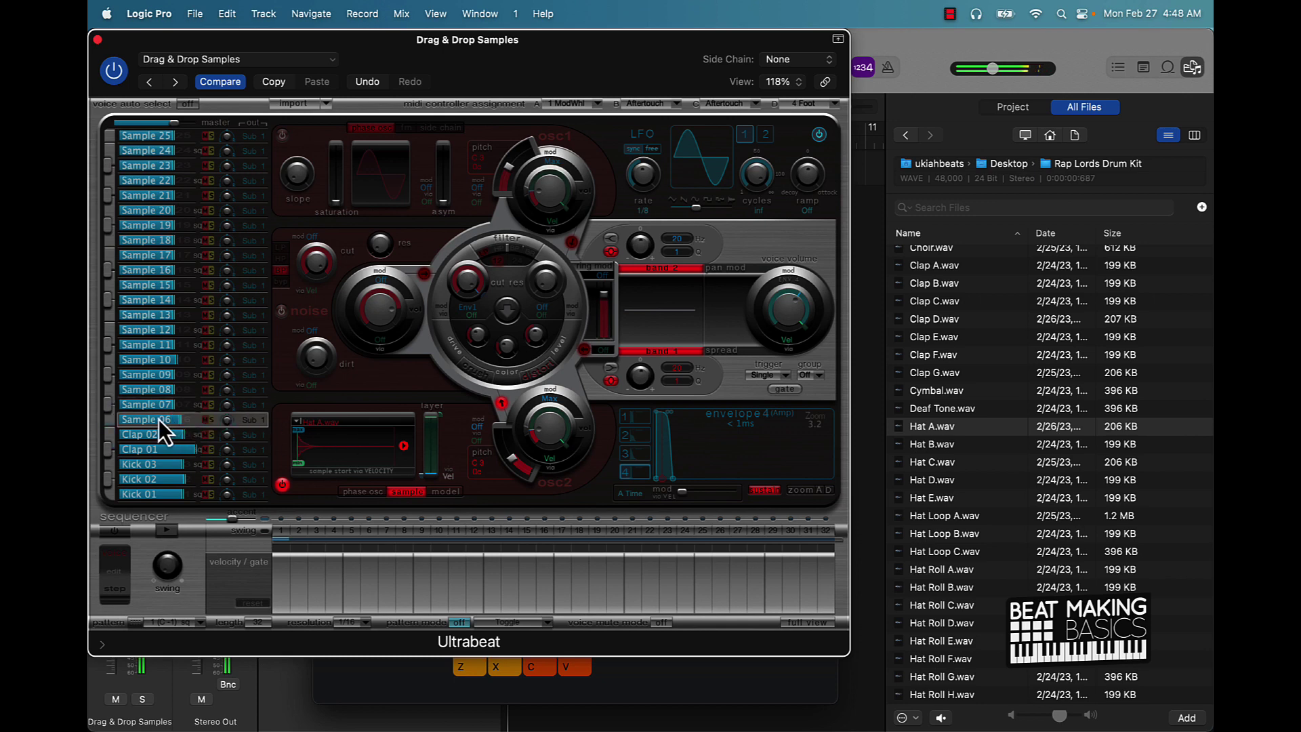
pyautogui.moveTo(176, 422); pyautogui.dragTo(187, 425)
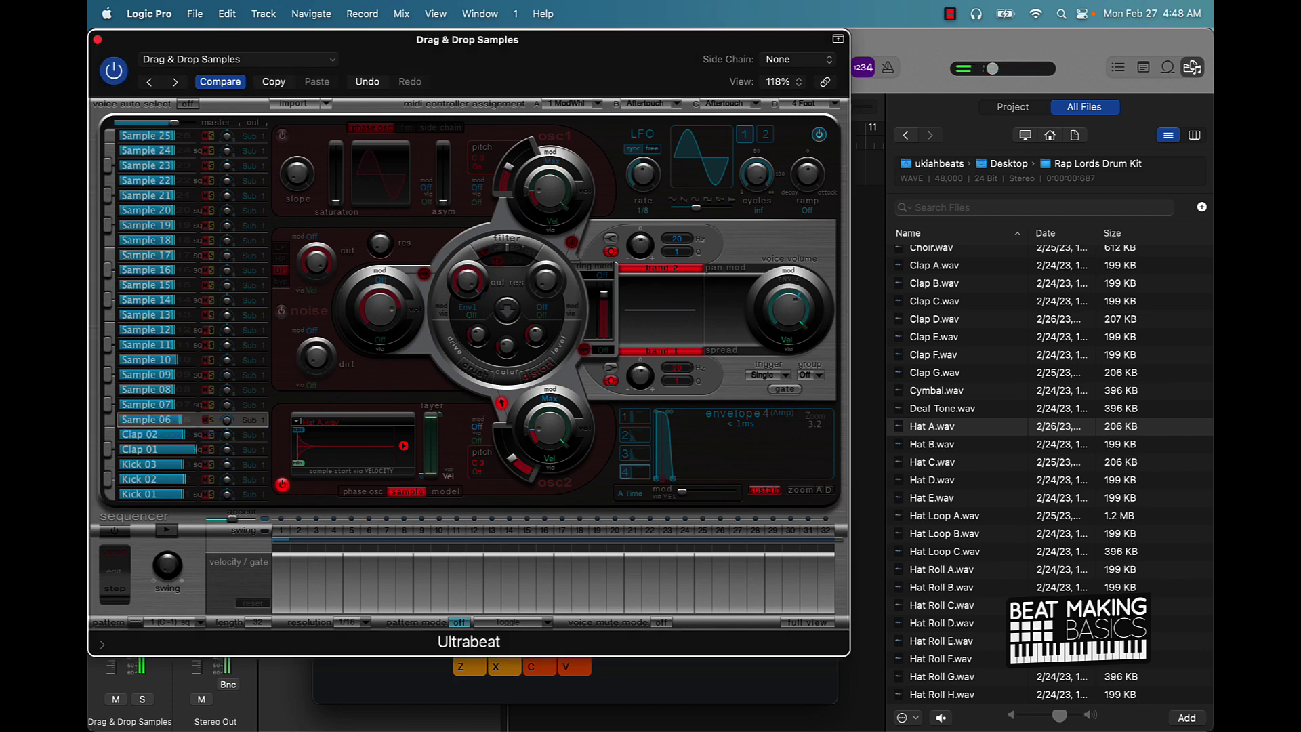
# Preview Hat B.wav and Hat C.wav, and load Hat C.wav into oscillator 2 of the Sample 07 slot
pyautogui.click(197, 405)
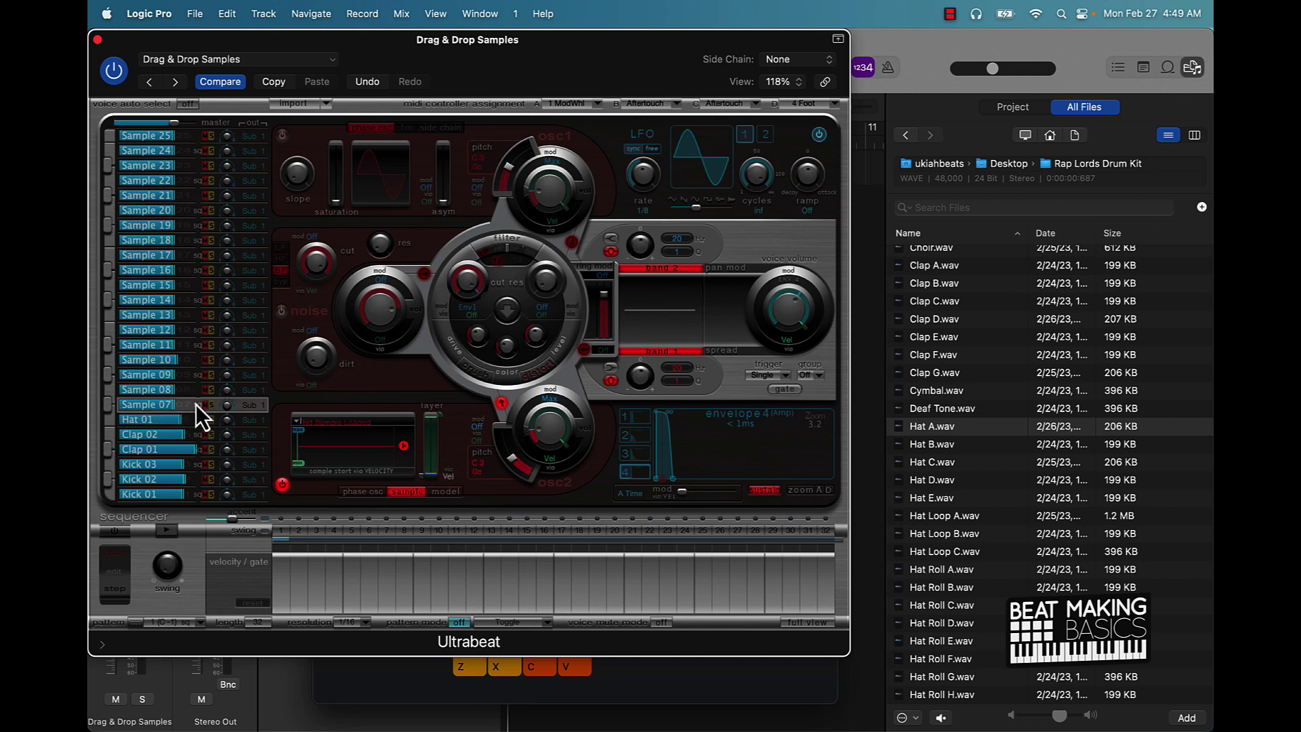
pyautogui.click(944, 448)
pyautogui.click(944, 447)
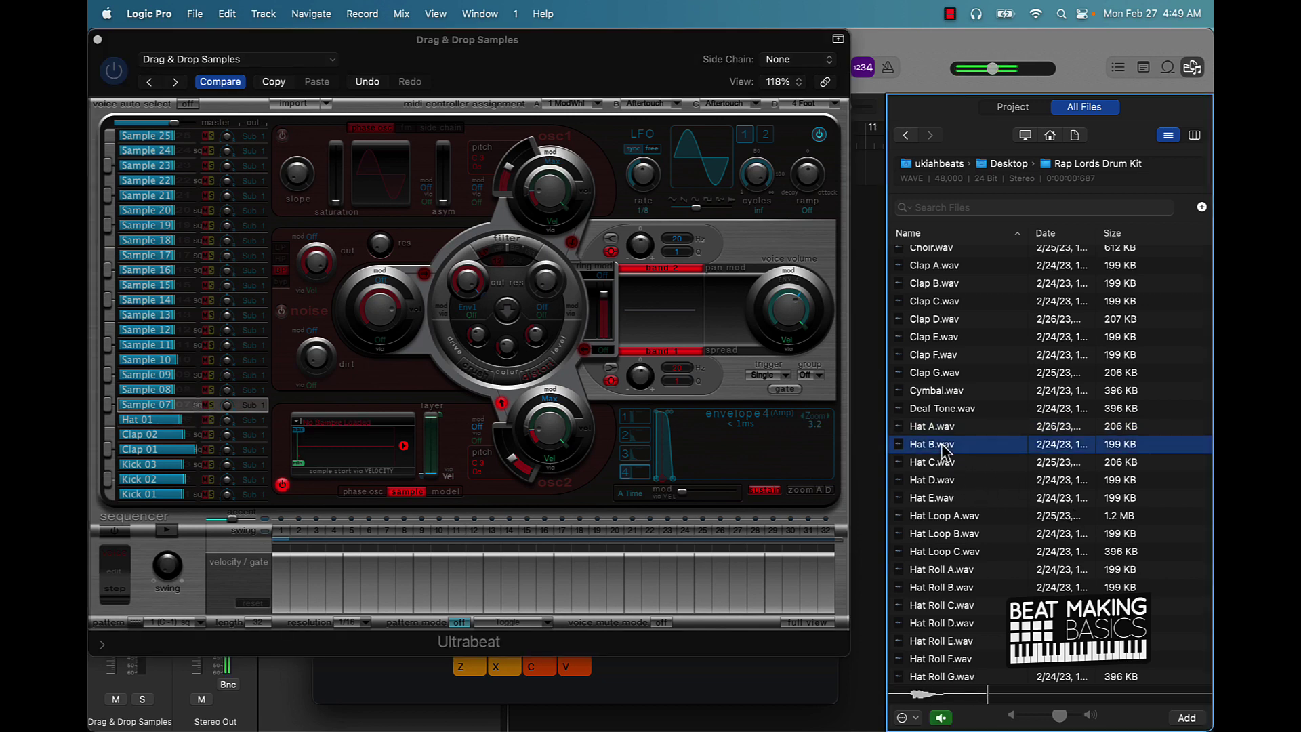
pyautogui.click(939, 462)
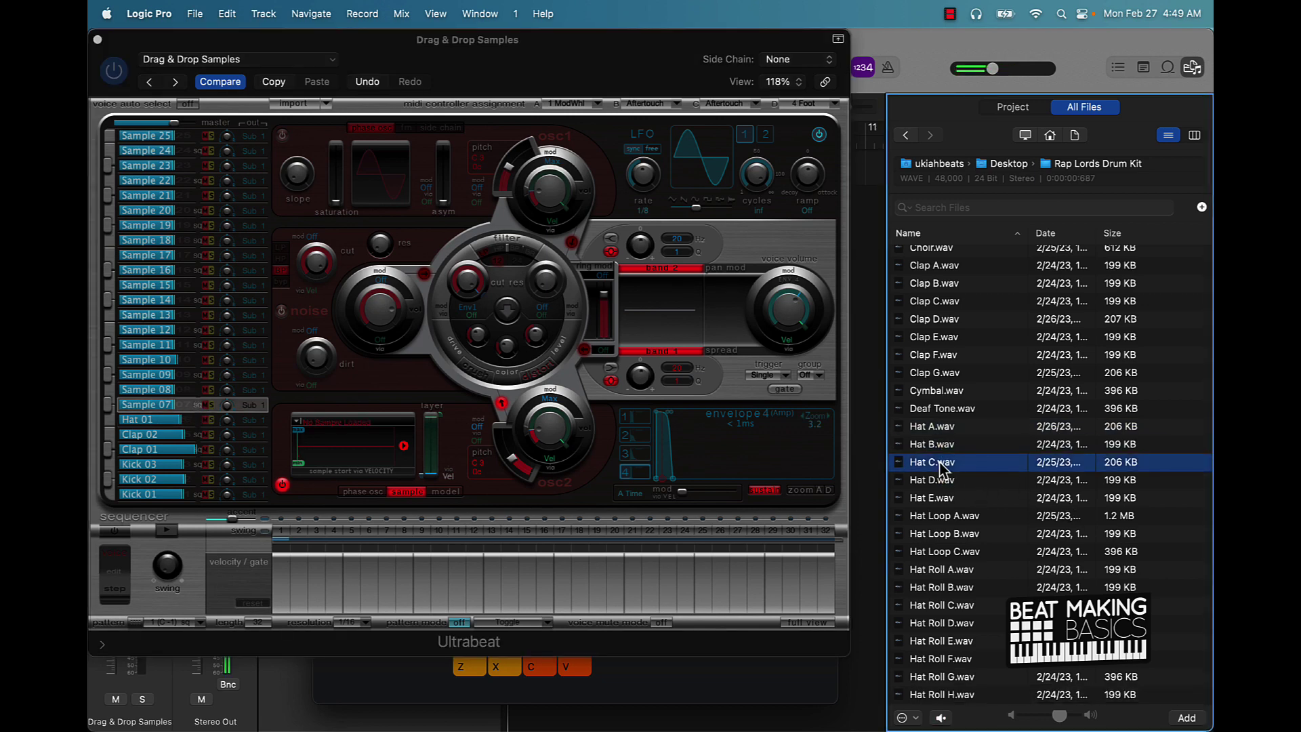
pyautogui.moveTo(940, 466); pyautogui.dragTo(352, 450)
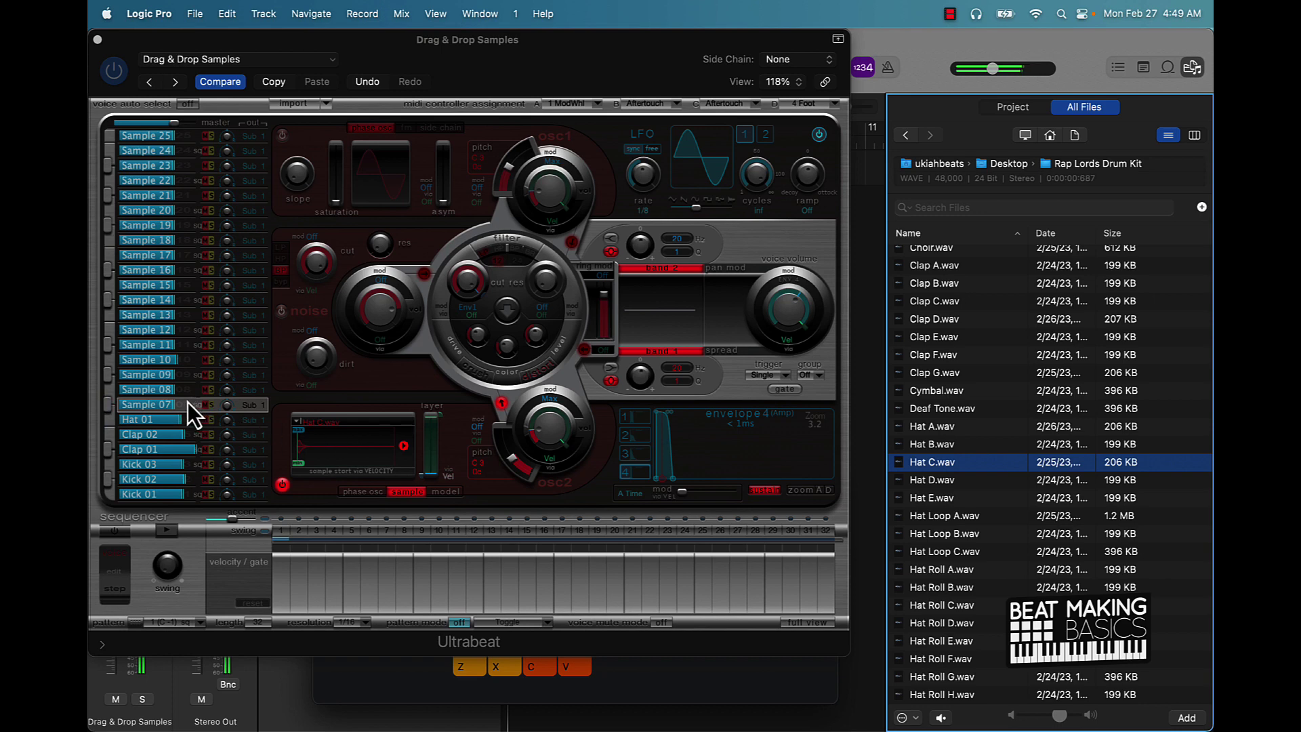
# Raise the Sample 07 slot's volume slightly and rename the slot as Hat 02
pyautogui.moveTo(189, 408)
pyautogui.mouseDown()
pyautogui.moveTo(152, 412)
pyautogui.moveTo(187, 410)
pyautogui.mouseUp()
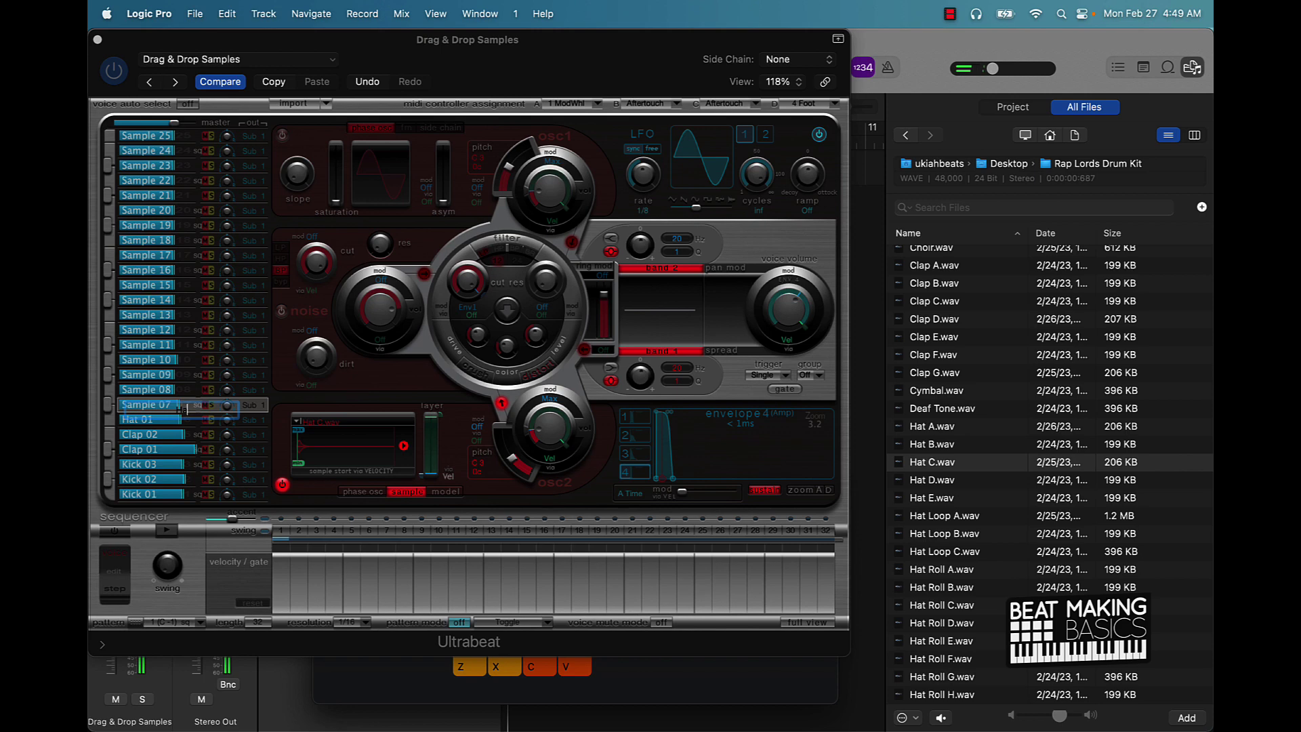
pyautogui.write('02')
pyautogui.press('Return')
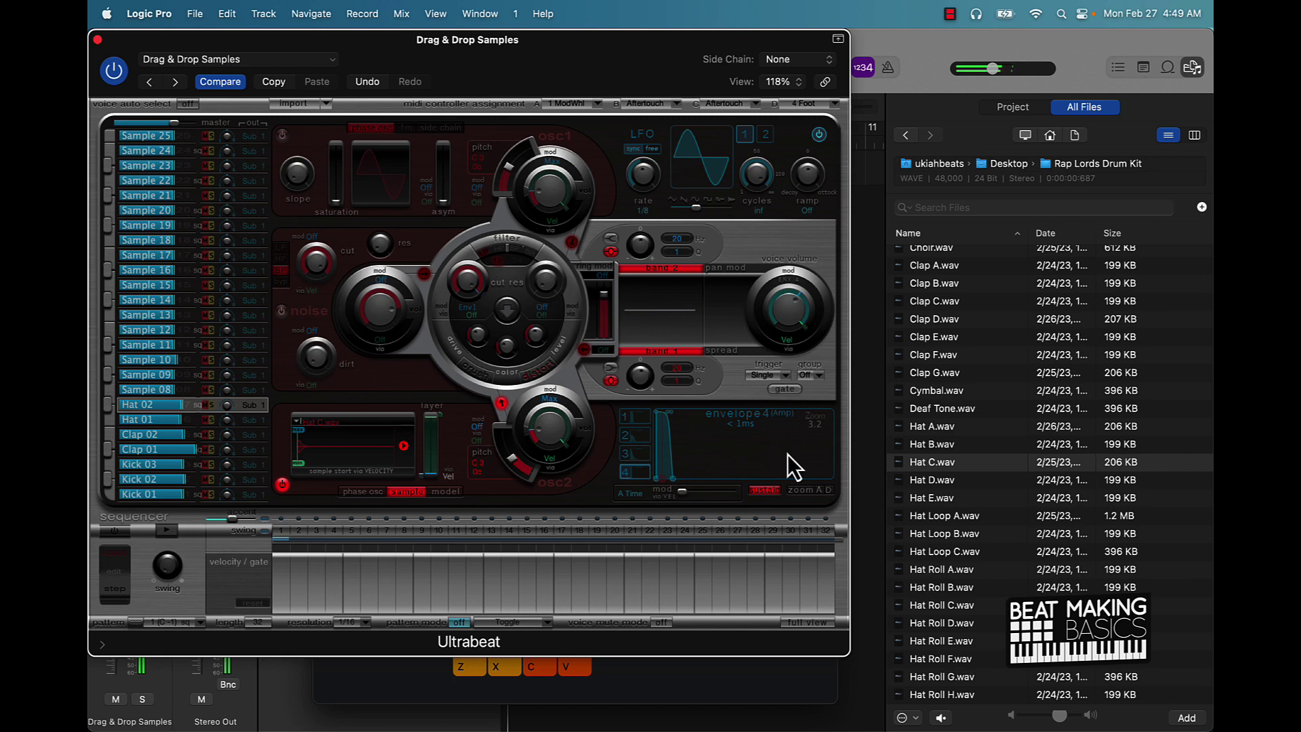
# Preview Hat E.wav and load it into oscillator 2 of the Sample 08 slot
pyautogui.click(958, 494)
pyautogui.moveTo(958, 498); pyautogui.dragTo(312, 415)
pyautogui.click(181, 393)
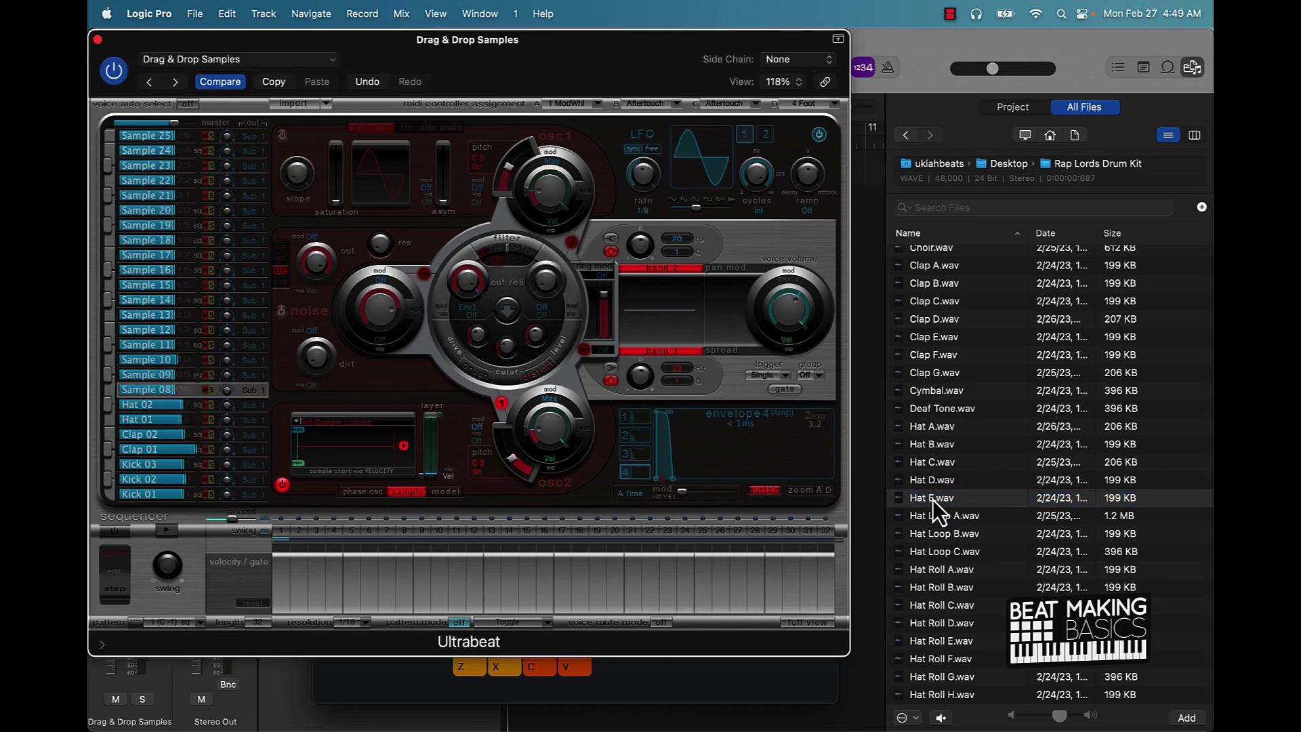
pyautogui.moveTo(933, 498); pyautogui.dragTo(338, 453)
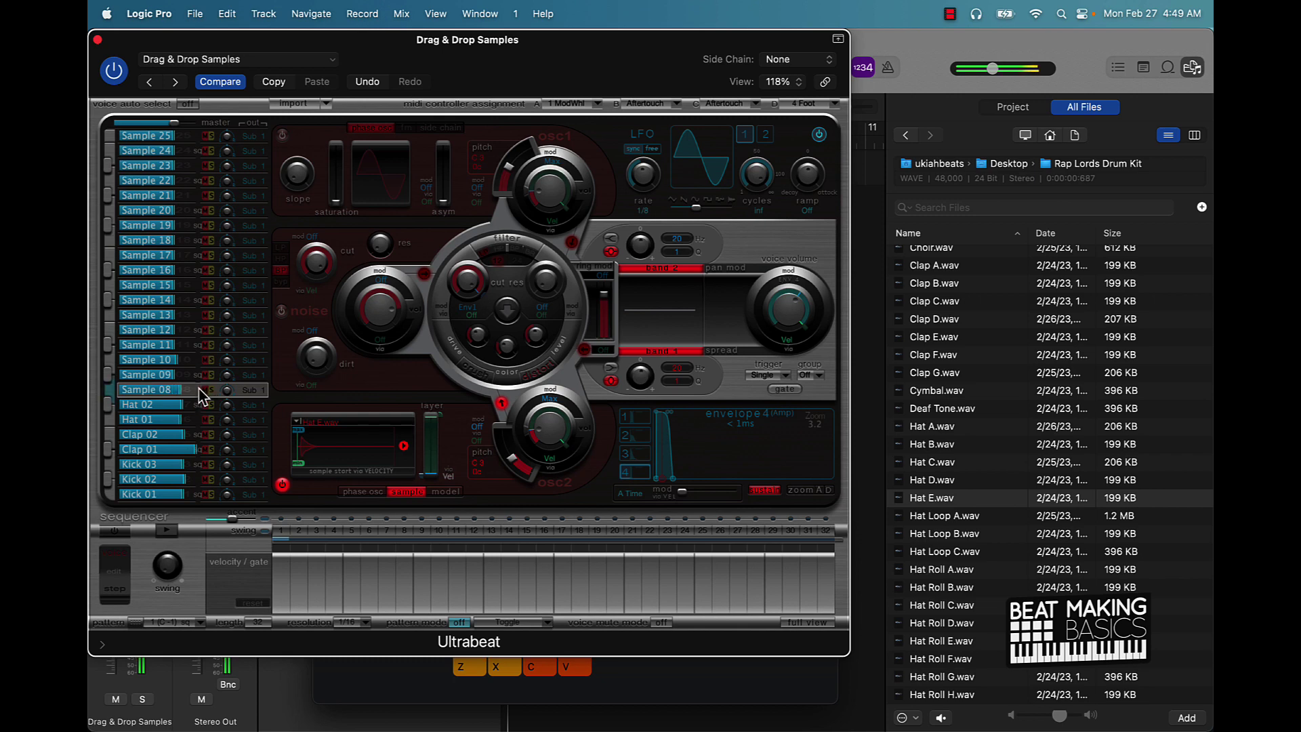
# Rename the Sample 08 drum slot as Hat 03
pyautogui.doubleClick(153, 389)
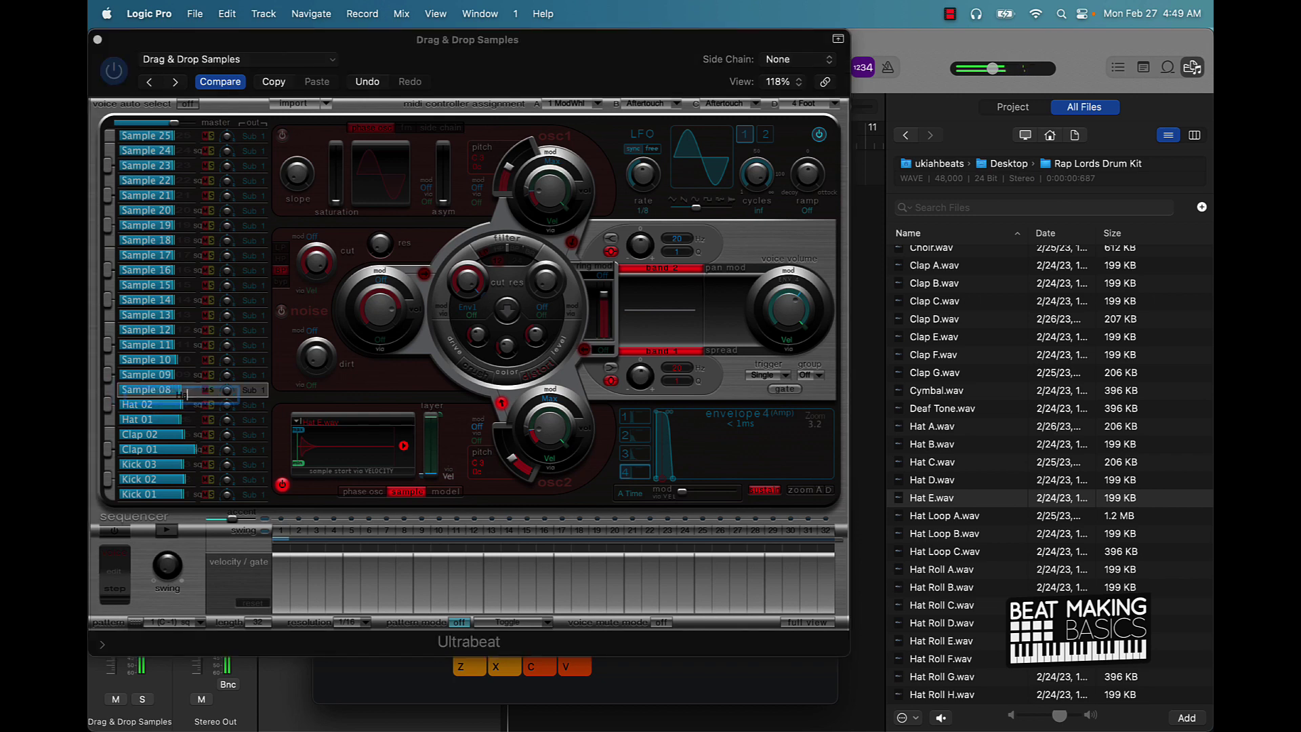
pyautogui.write('Hat 03')
pyautogui.press('Return')
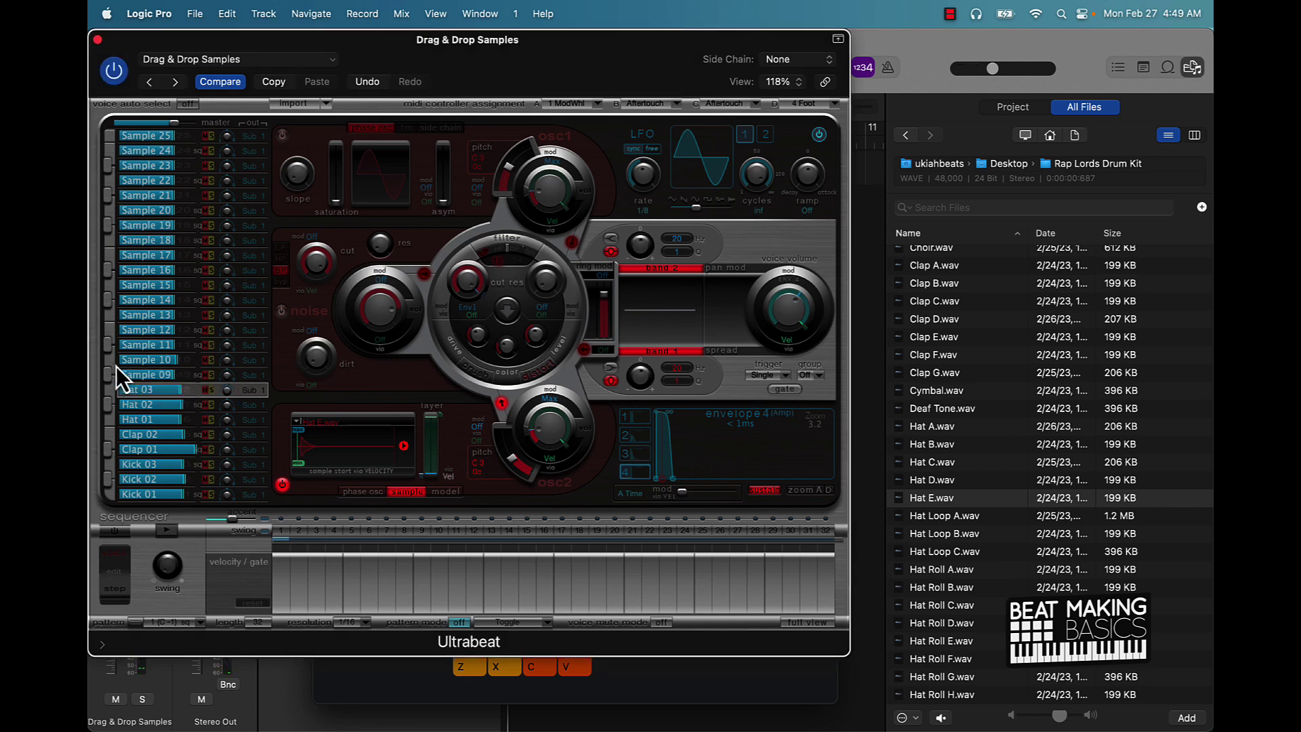
# Preview the hat roll samples and load Hat Roll C.wav into oscillator 2 of the Sample 09 slot
pyautogui.click(180, 375)
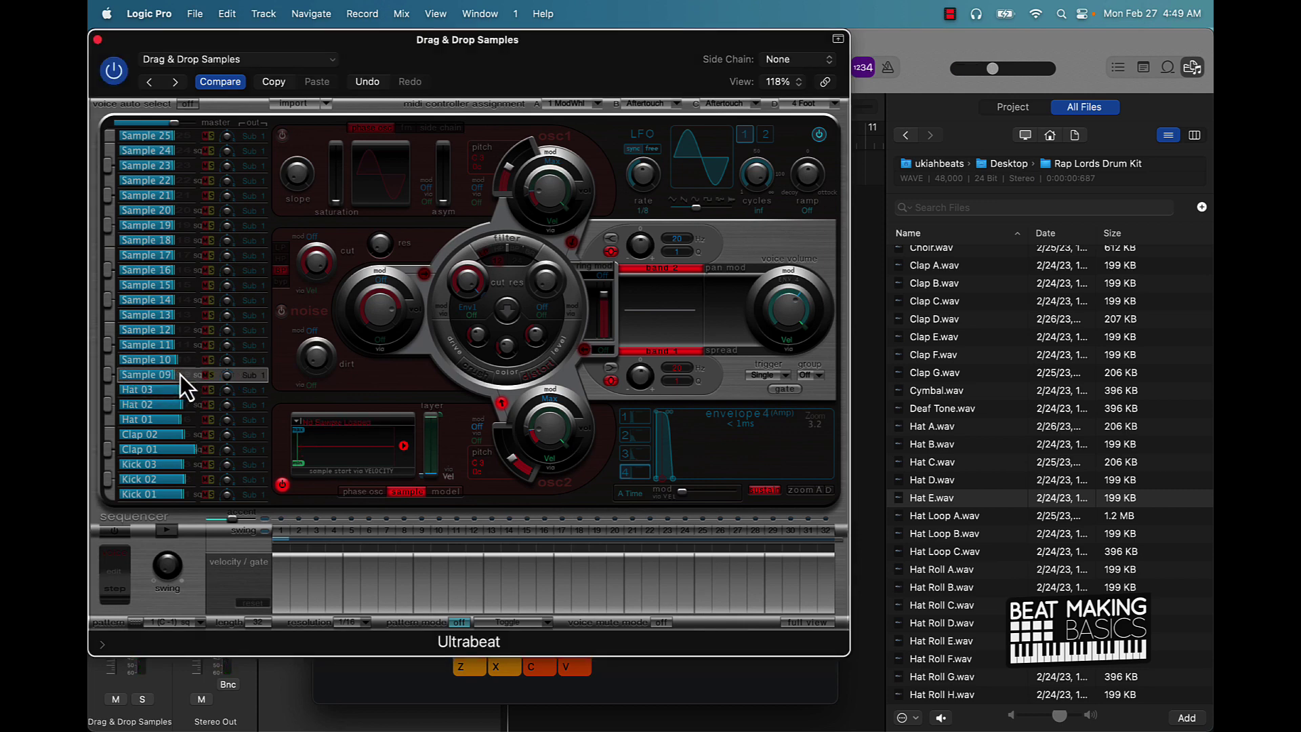
pyautogui.click(957, 539)
pyautogui.click(954, 576)
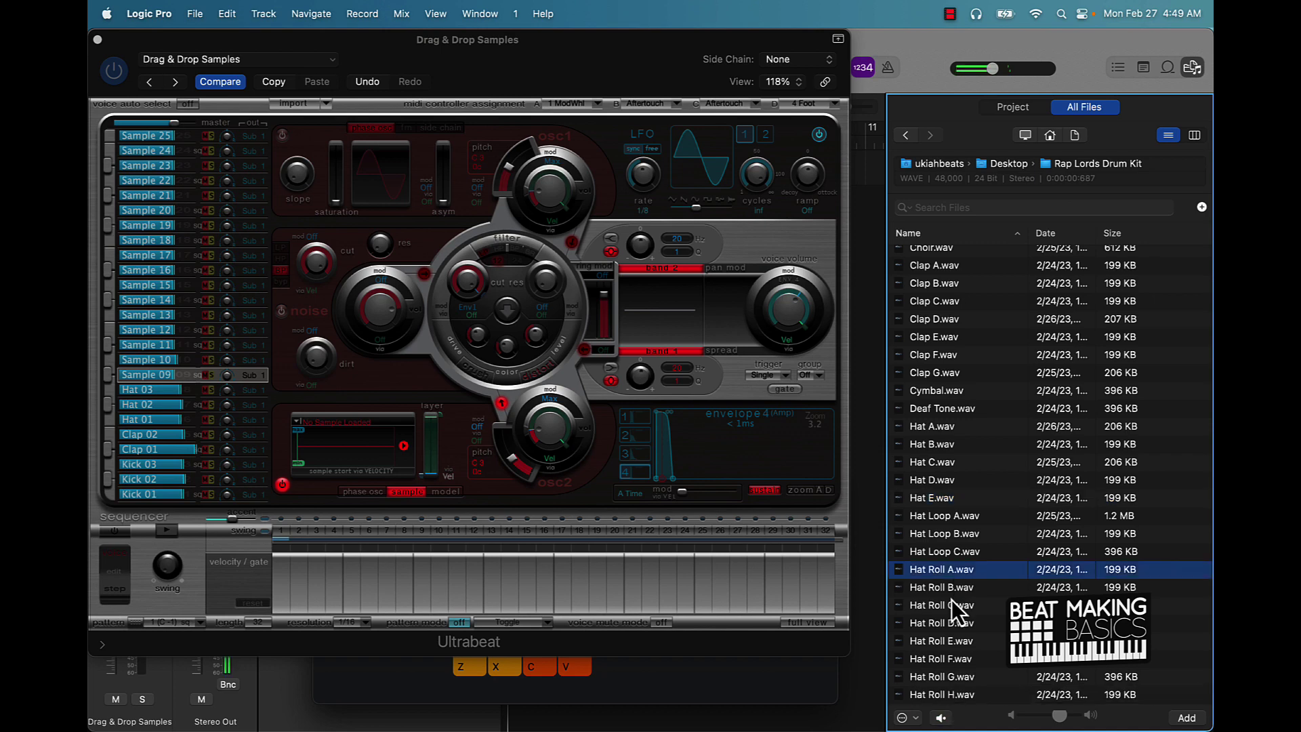
pyautogui.click(952, 604)
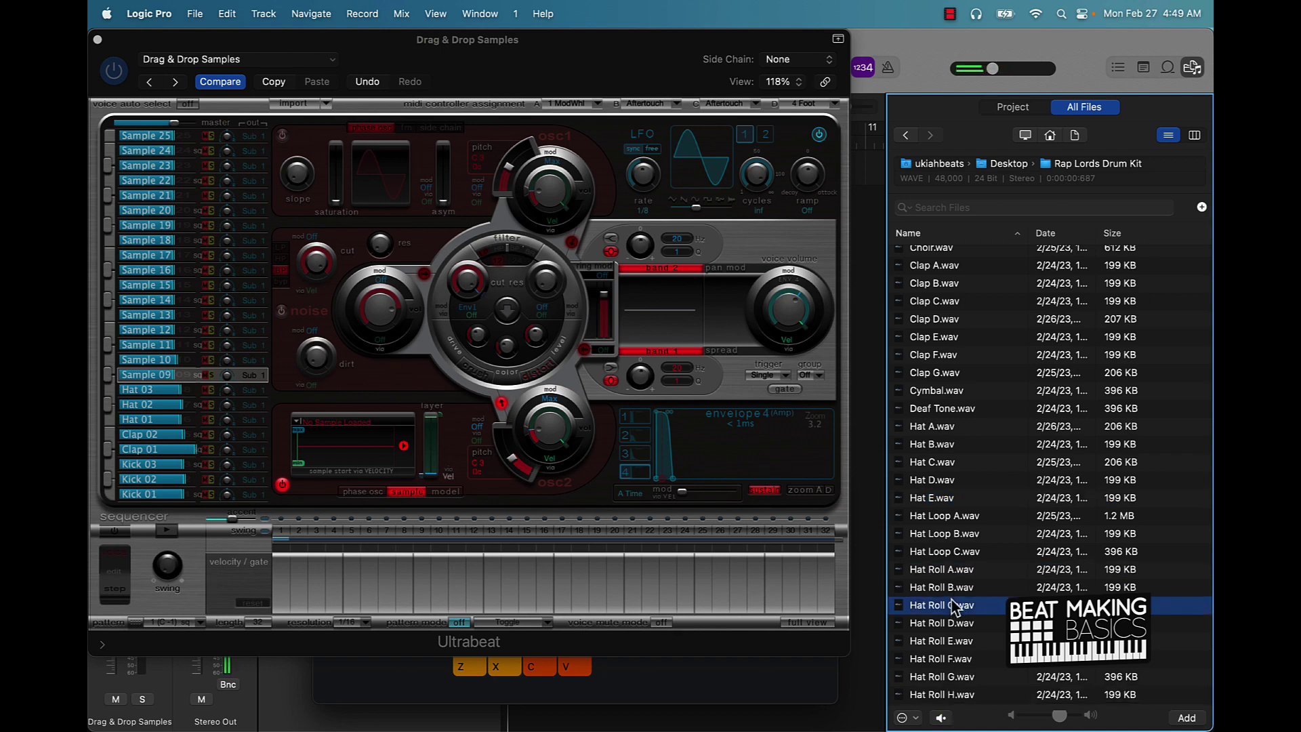
pyautogui.moveTo(952, 604); pyautogui.dragTo(354, 452)
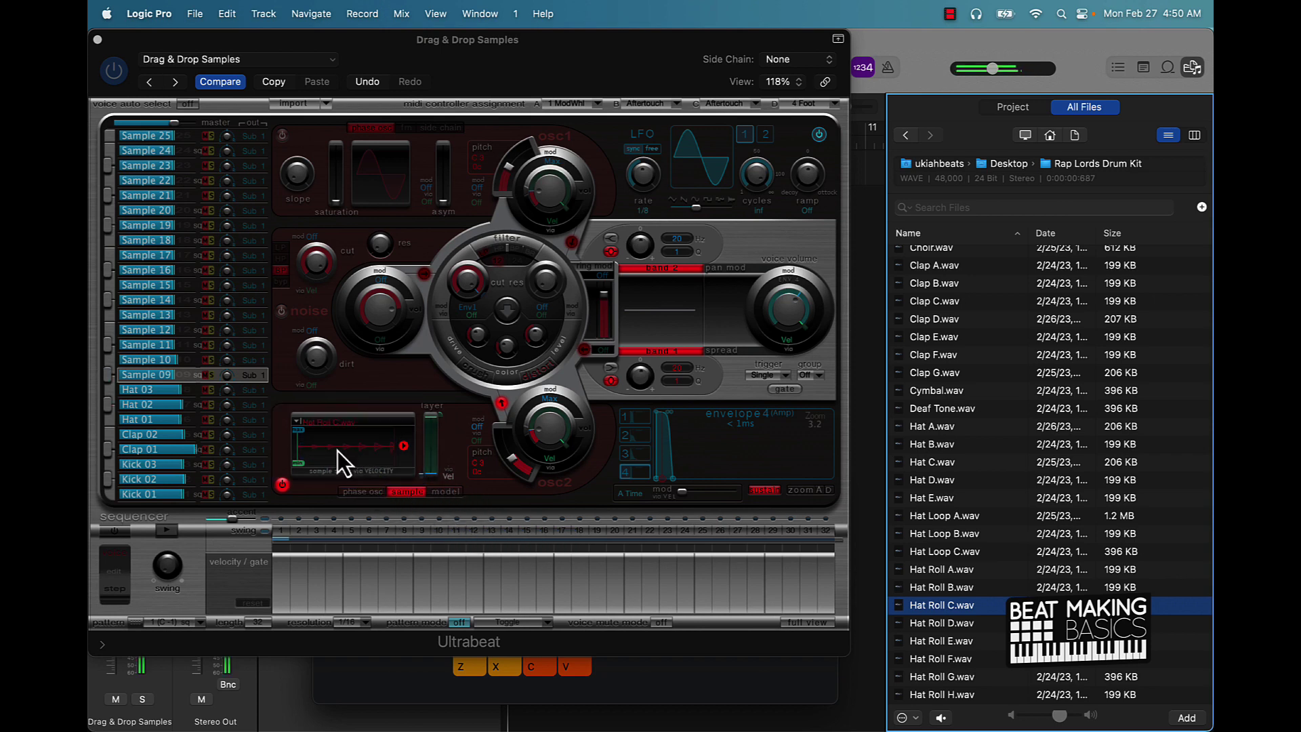
# Adjust the Sample 09 slot's volume slightly and rename the slot as Hat Roll 01
pyautogui.moveTo(180, 374)
pyautogui.mouseDown()
pyautogui.moveTo(177, 338)
pyautogui.moveTo(190, 377)
pyautogui.mouseUp()
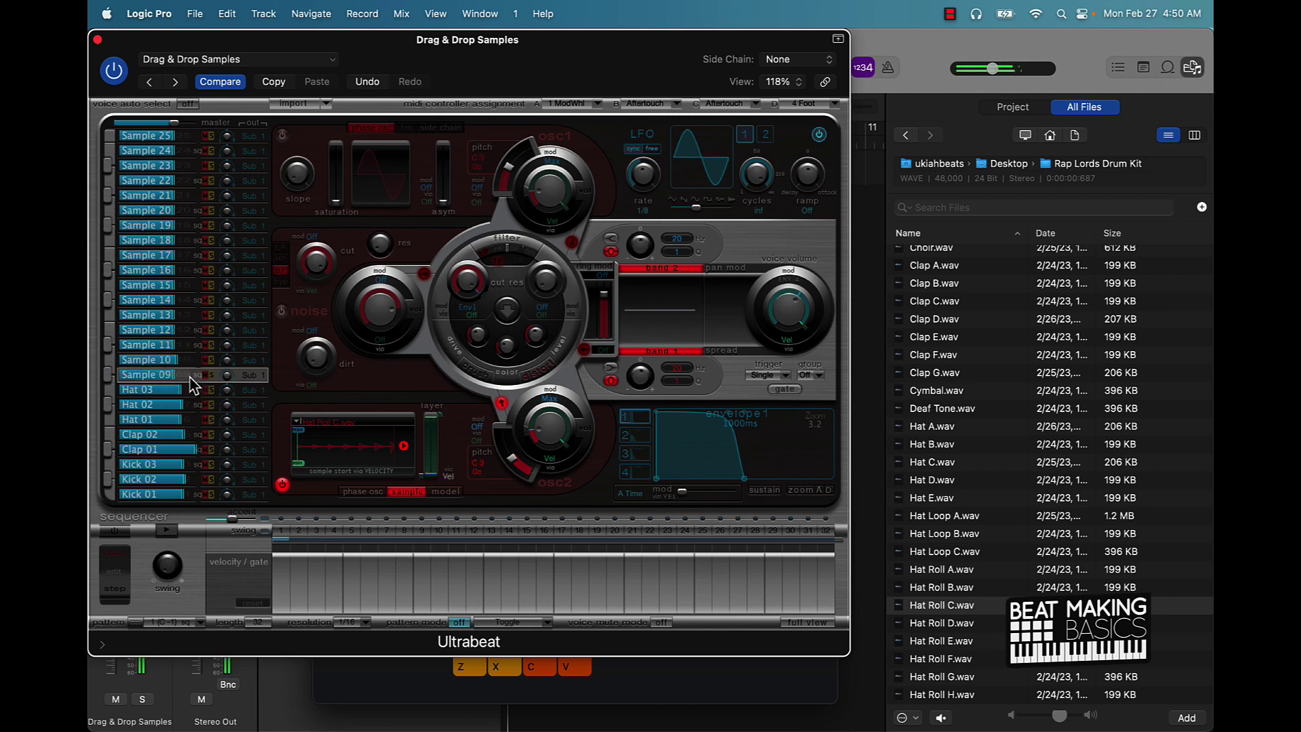
pyautogui.moveTo(190, 378)
pyautogui.mouseDown()
pyautogui.moveTo(147, 375)
pyautogui.moveTo(184, 379)
pyautogui.mouseUp()
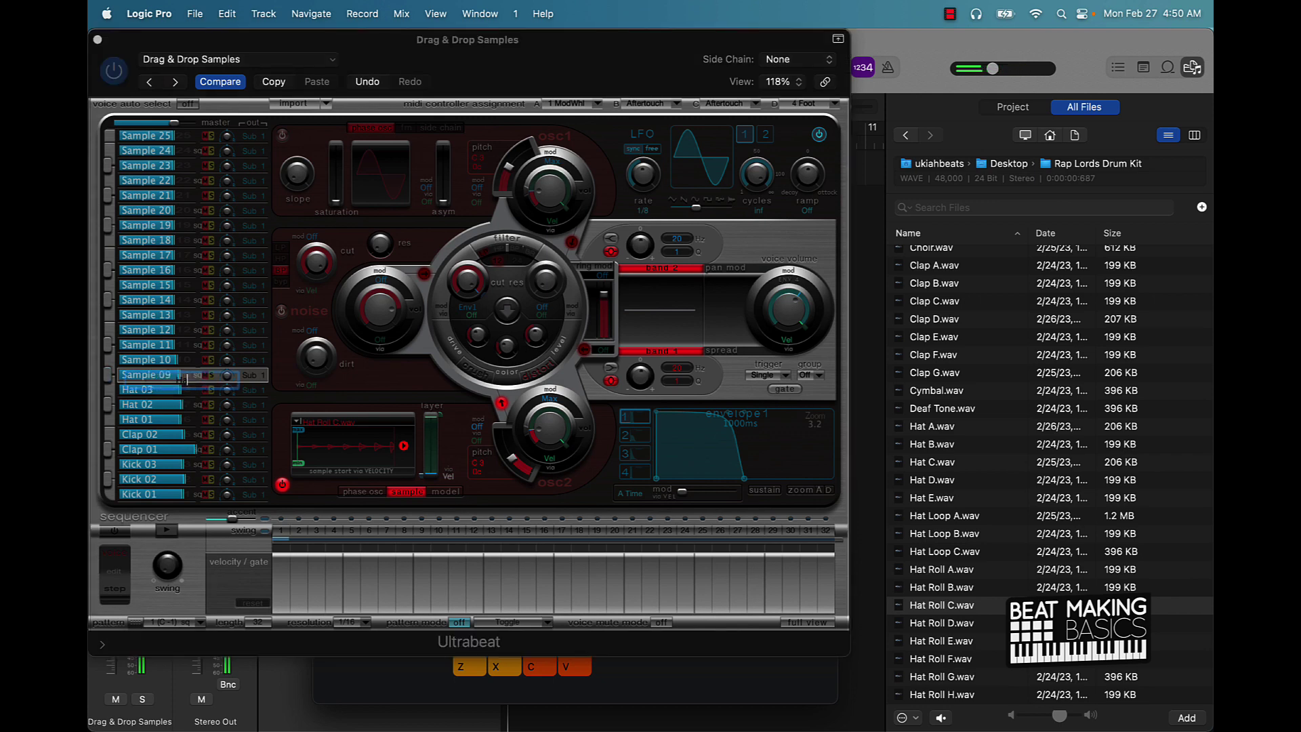
pyautogui.write('Hat Roll 01')
pyautogui.press('Return')
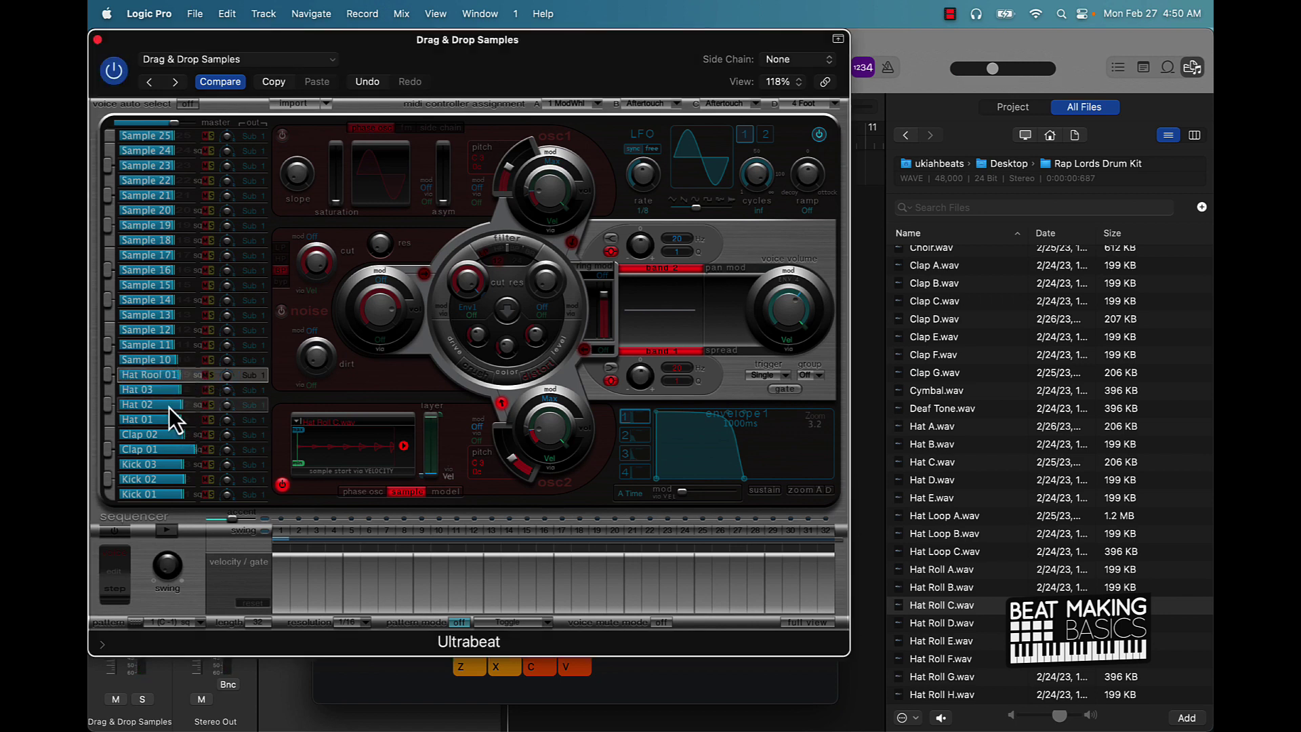
pyautogui.doubleClick(159, 373)
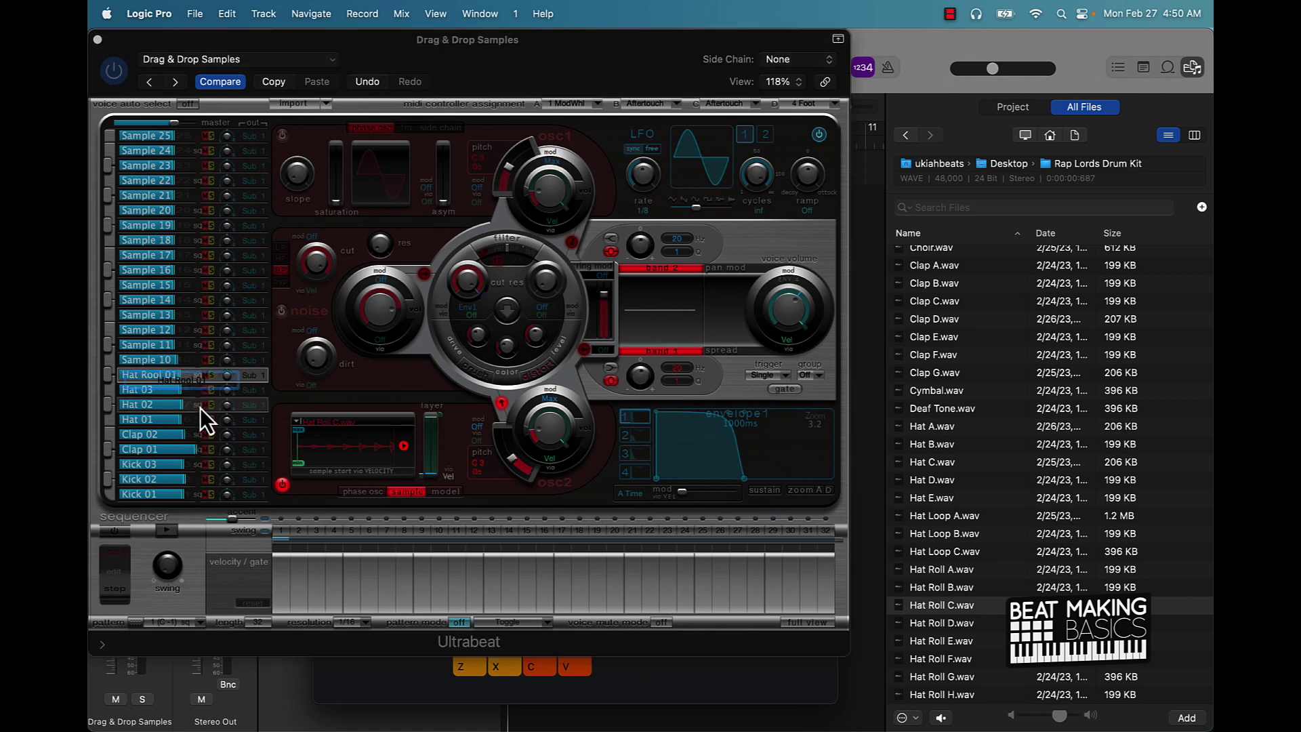
pyautogui.write('Hat Roll 01')
pyautogui.press('Return')
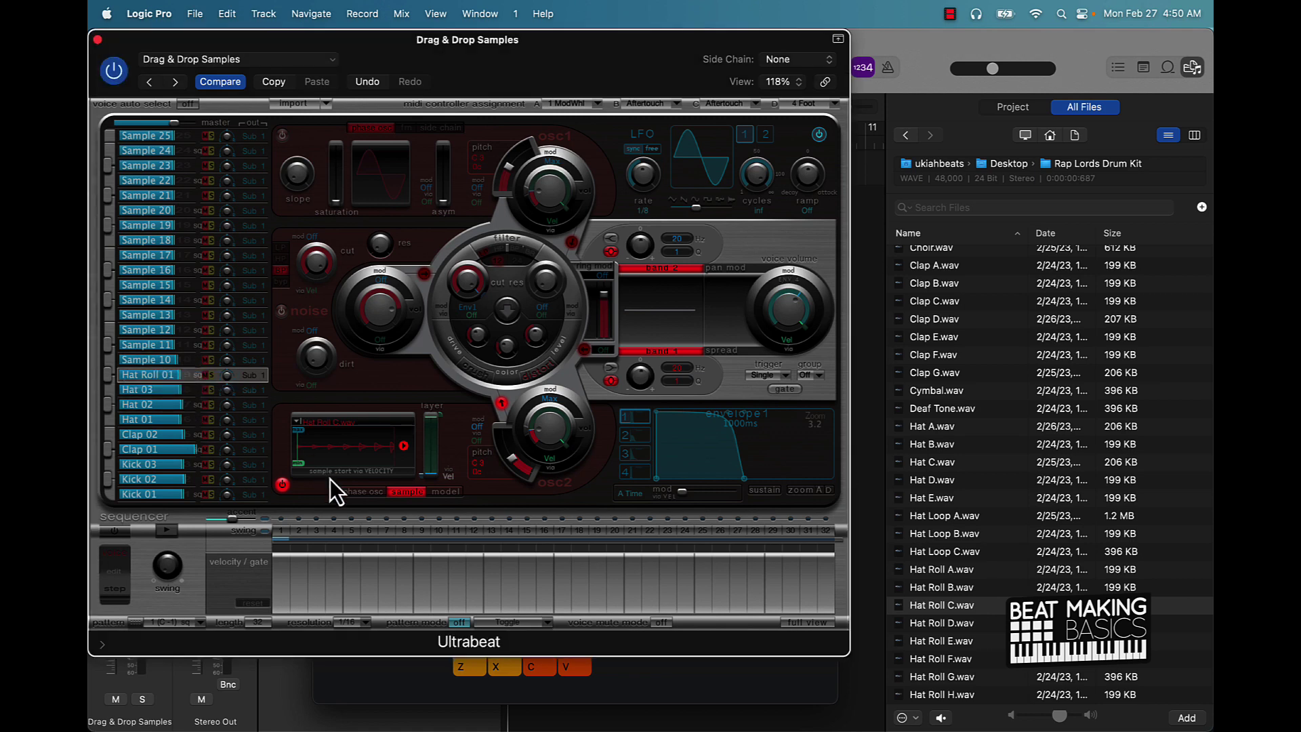
# Preview Snare A.wav and Snare B.wav, and load Snare B.wav into oscillator 2 of the Sample 12 slot
pyautogui.scroll(-10, 969, 600)
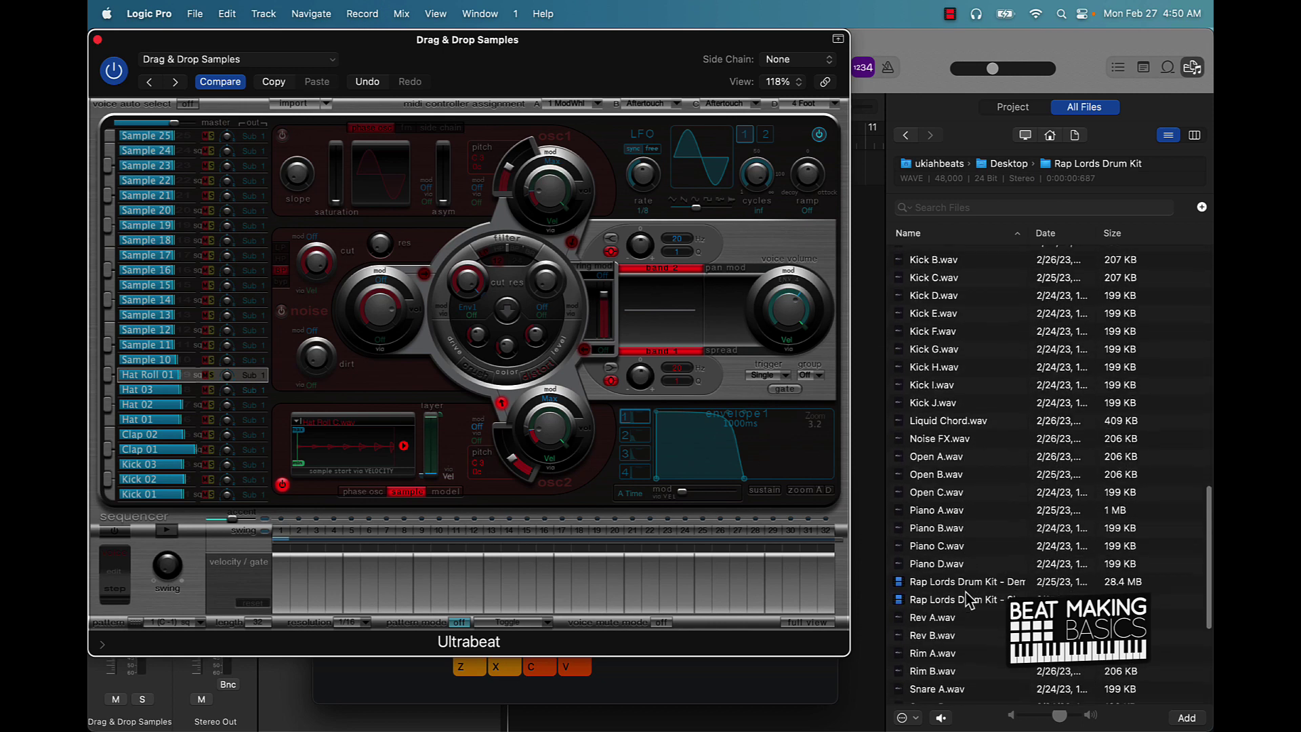
pyautogui.scroll(-7, 969, 600)
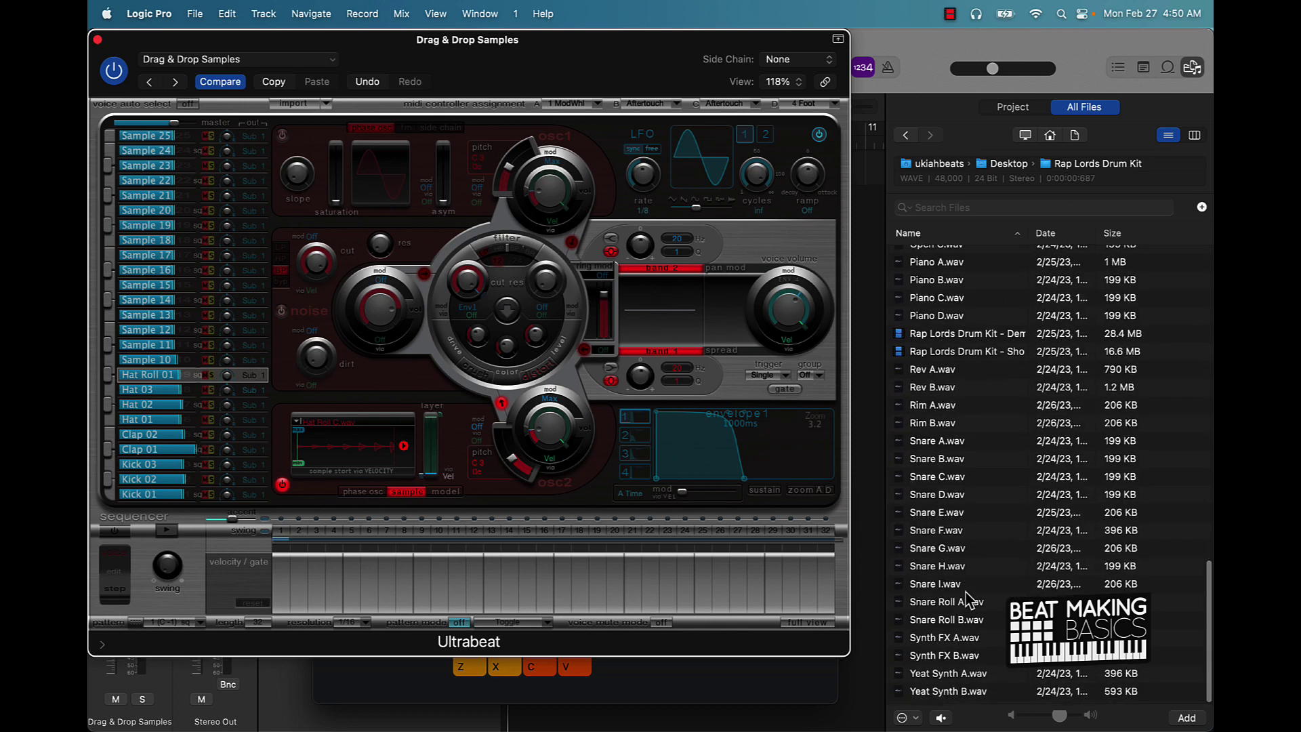
pyautogui.click(932, 445)
pyautogui.click(933, 449)
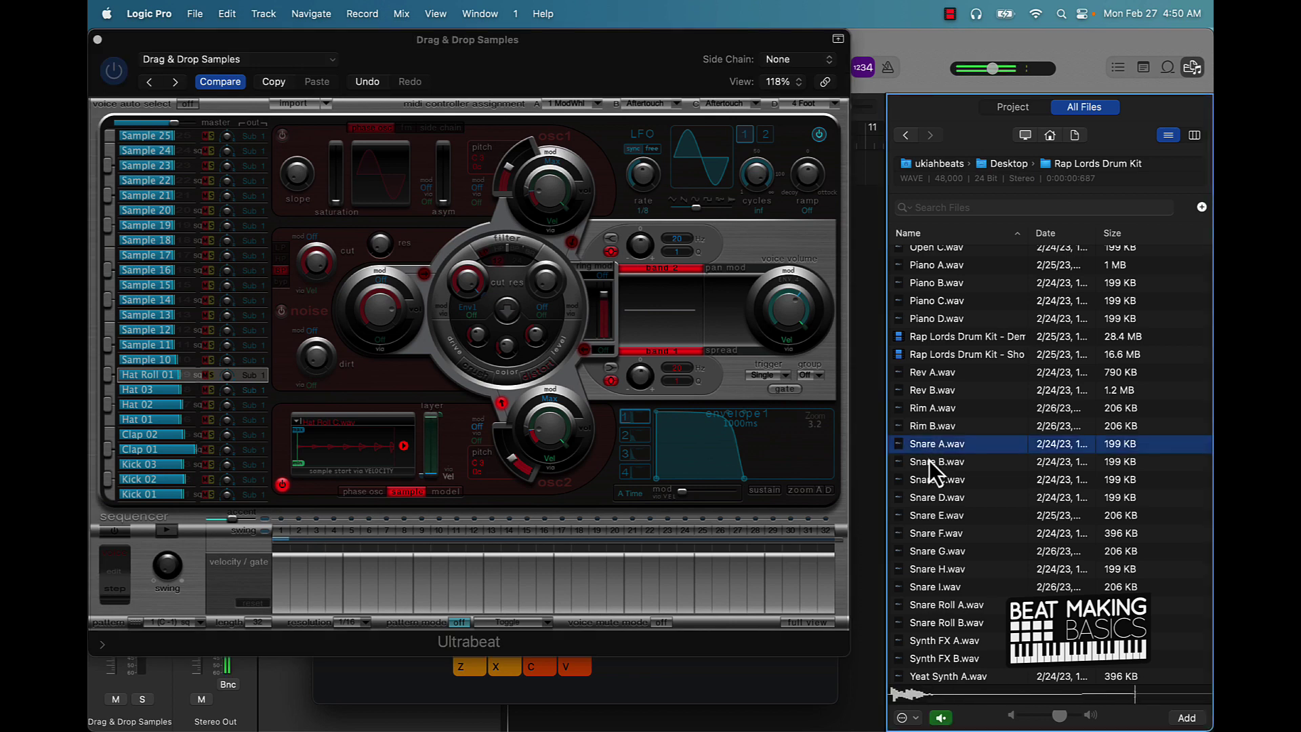
pyautogui.click(929, 461)
pyautogui.moveTo(929, 460); pyautogui.dragTo(187, 332)
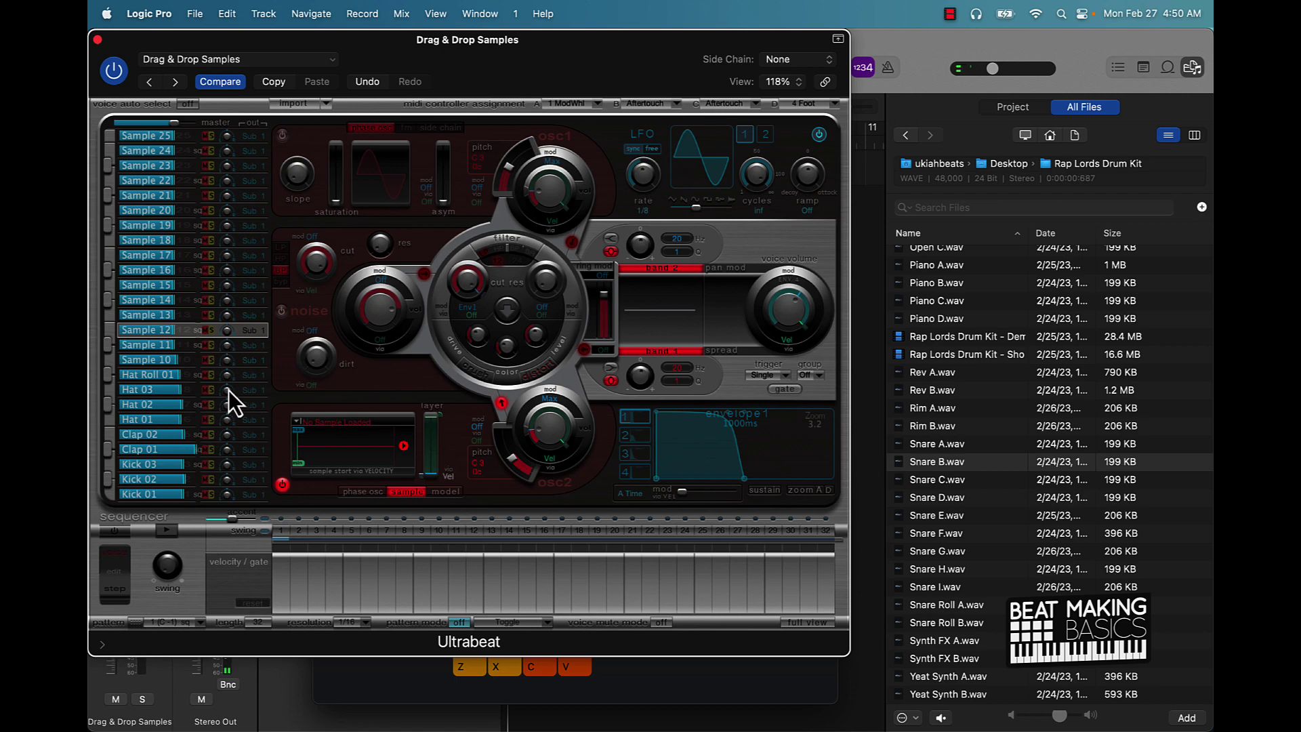
pyautogui.moveTo(952, 461); pyautogui.dragTo(365, 453)
# Rename the Sample 12 drum slot as Snare 01
pyautogui.doubleClick(160, 328)
pyautogui.write('Snar')
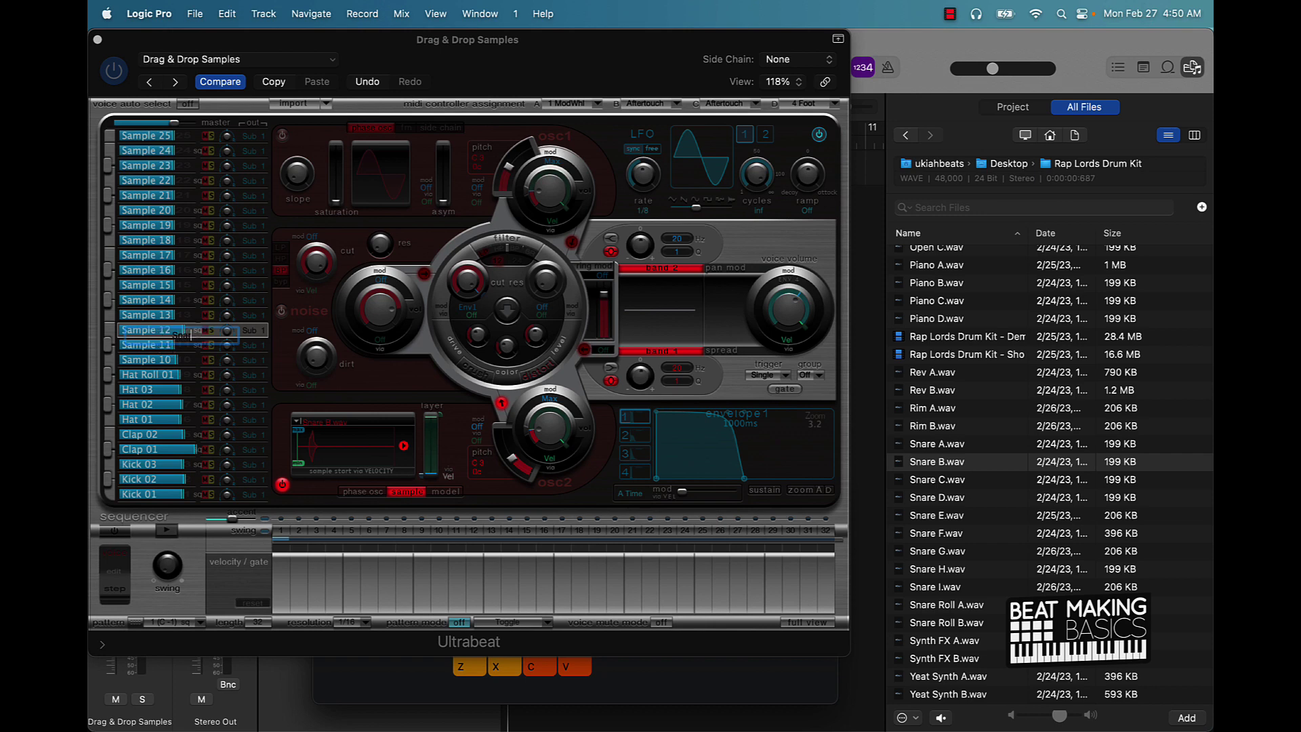
pyautogui.write('e 01')
pyautogui.press('Return')
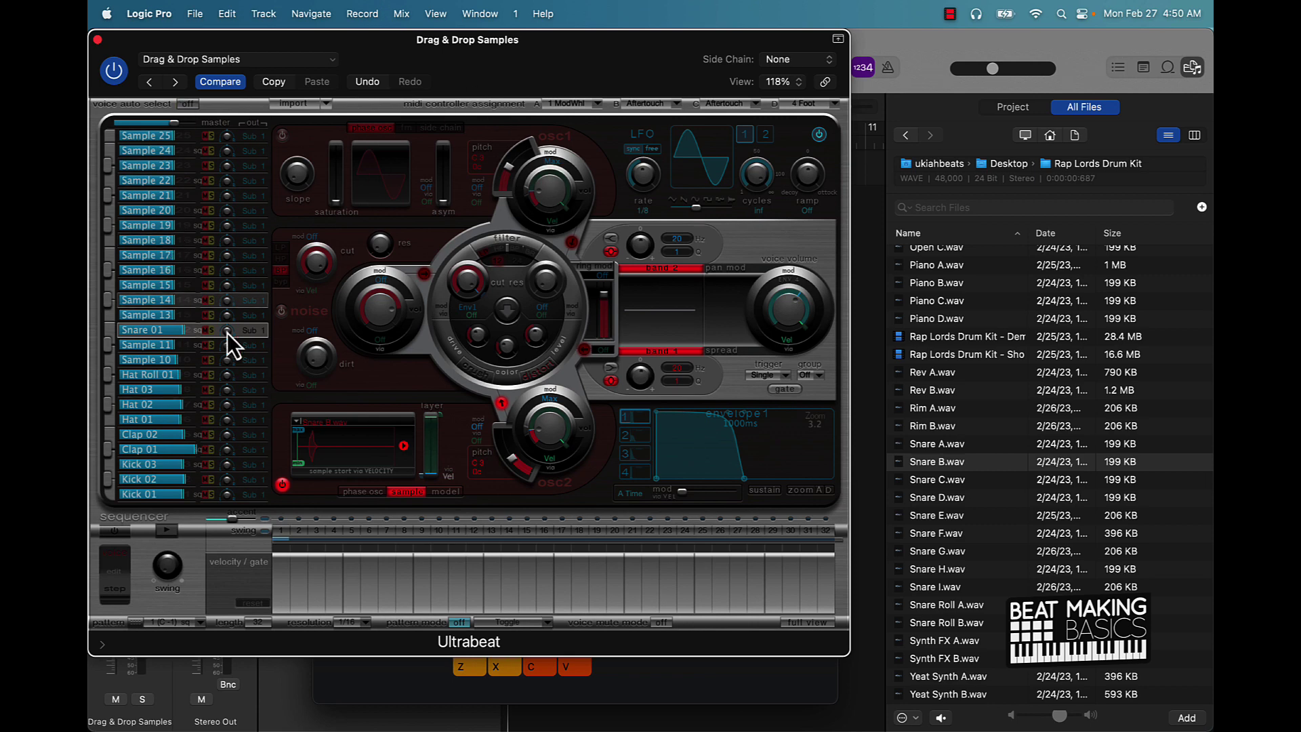
# Save the Ultrabeat kit as a new setting named Rap Lords Drum Kit in the Ultrabeat plug-in settings folder
pyautogui.click(267, 59)
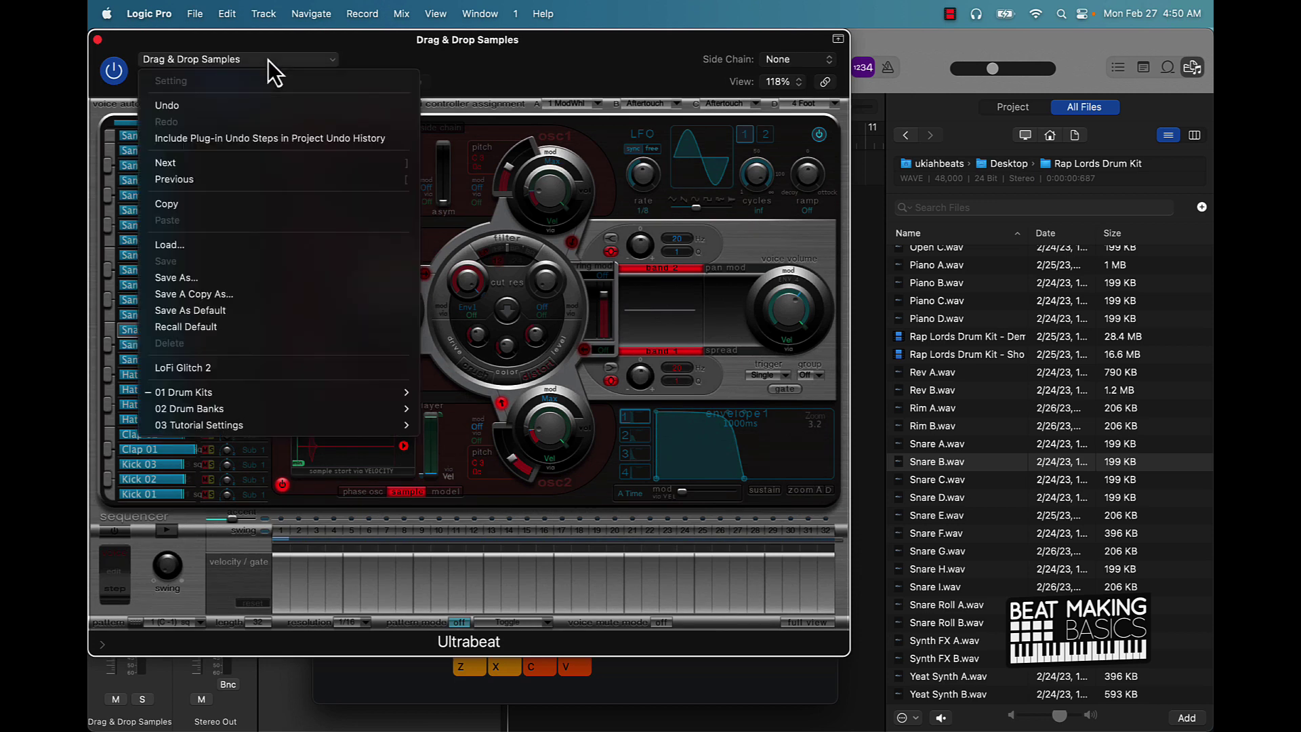
pyautogui.click(233, 282)
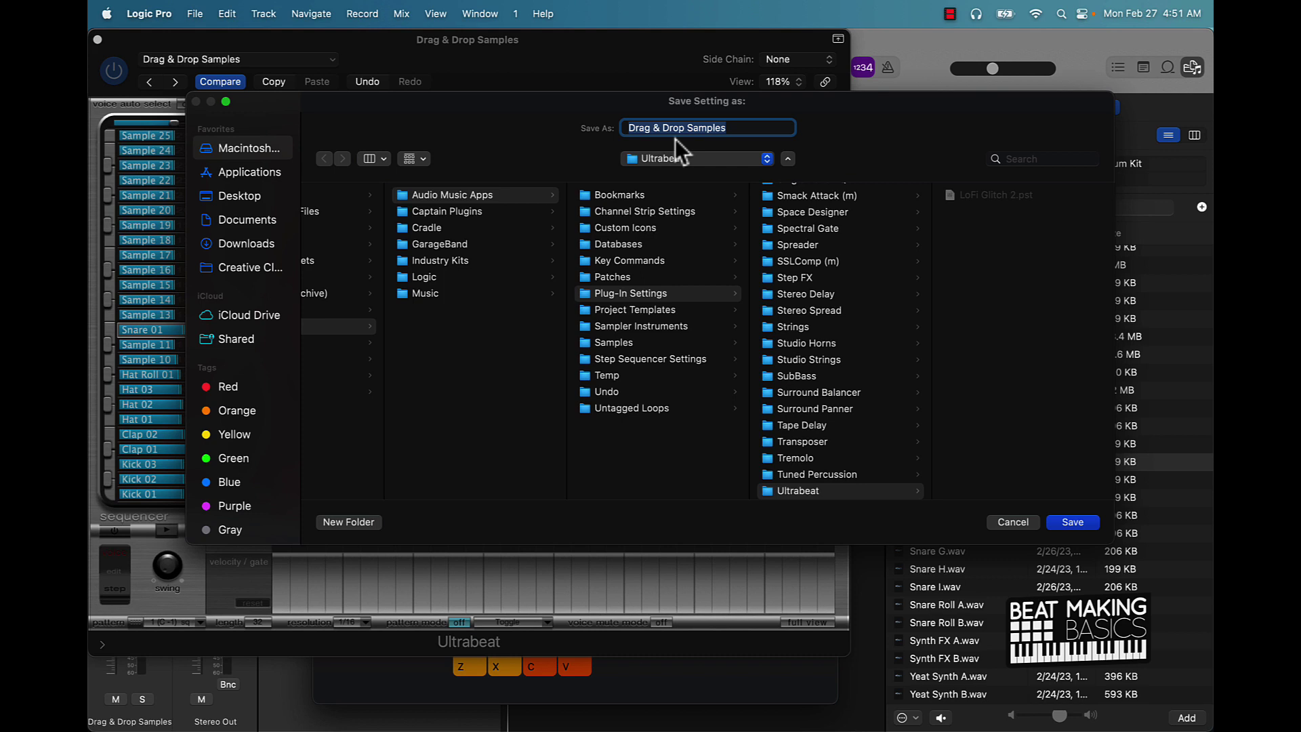
pyautogui.write('R')
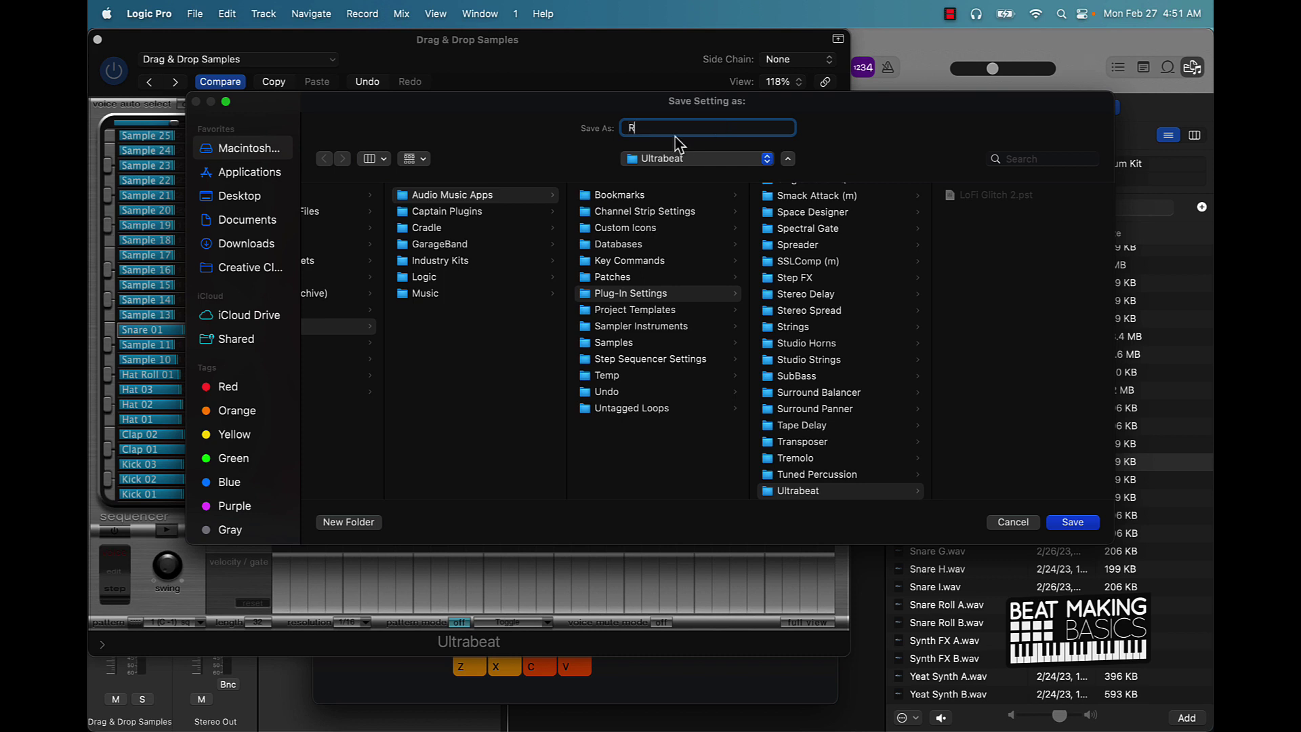
pyautogui.write('ap Lords Drum Kit')
pyautogui.press('Return')
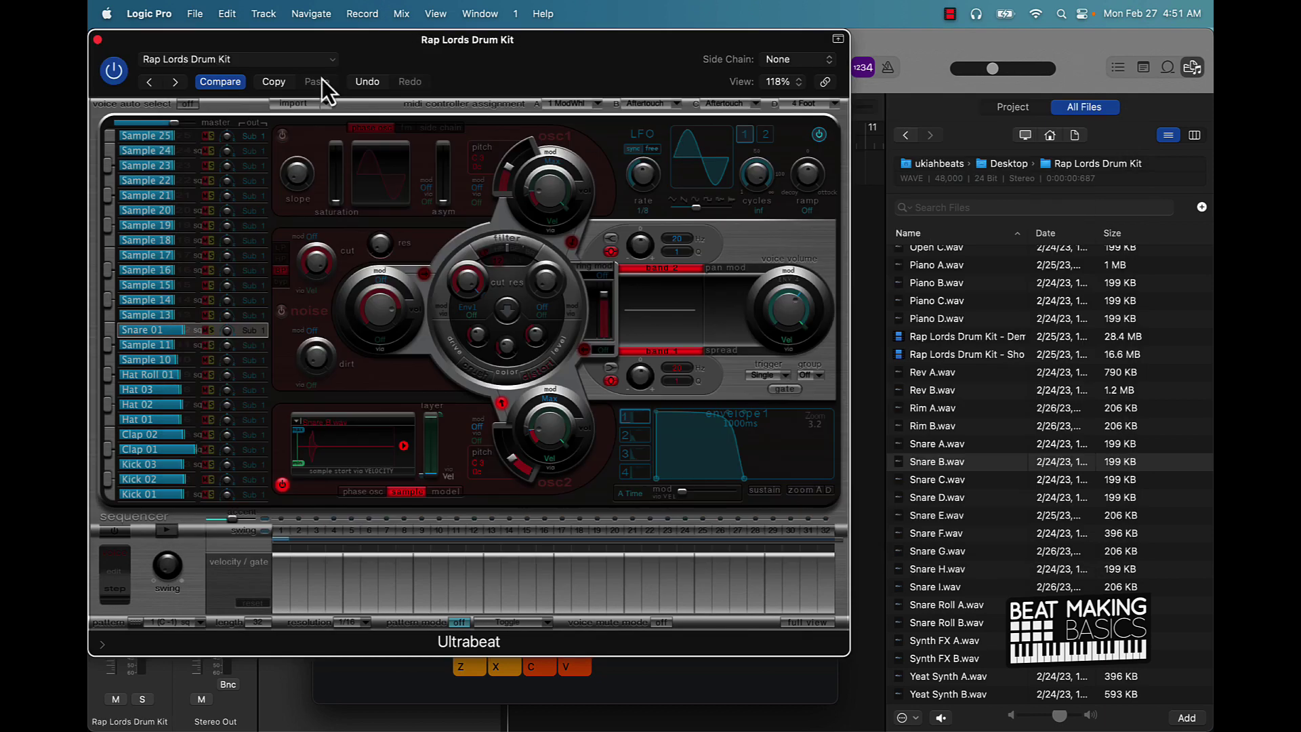
# Close the Ultrabeat, file browser and Musical Typing windows, and delete the Rap Lords Drum Kit track
pyautogui.click(97, 40)
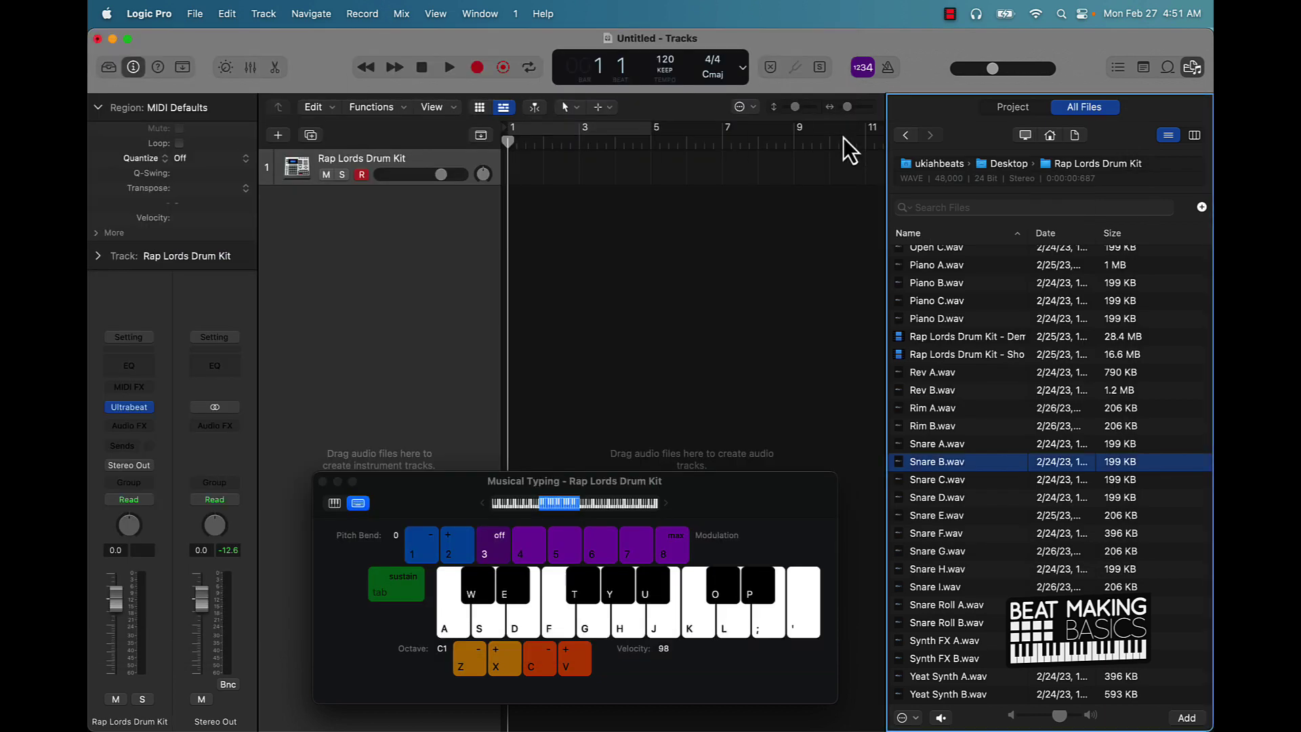
pyautogui.click(1192, 67)
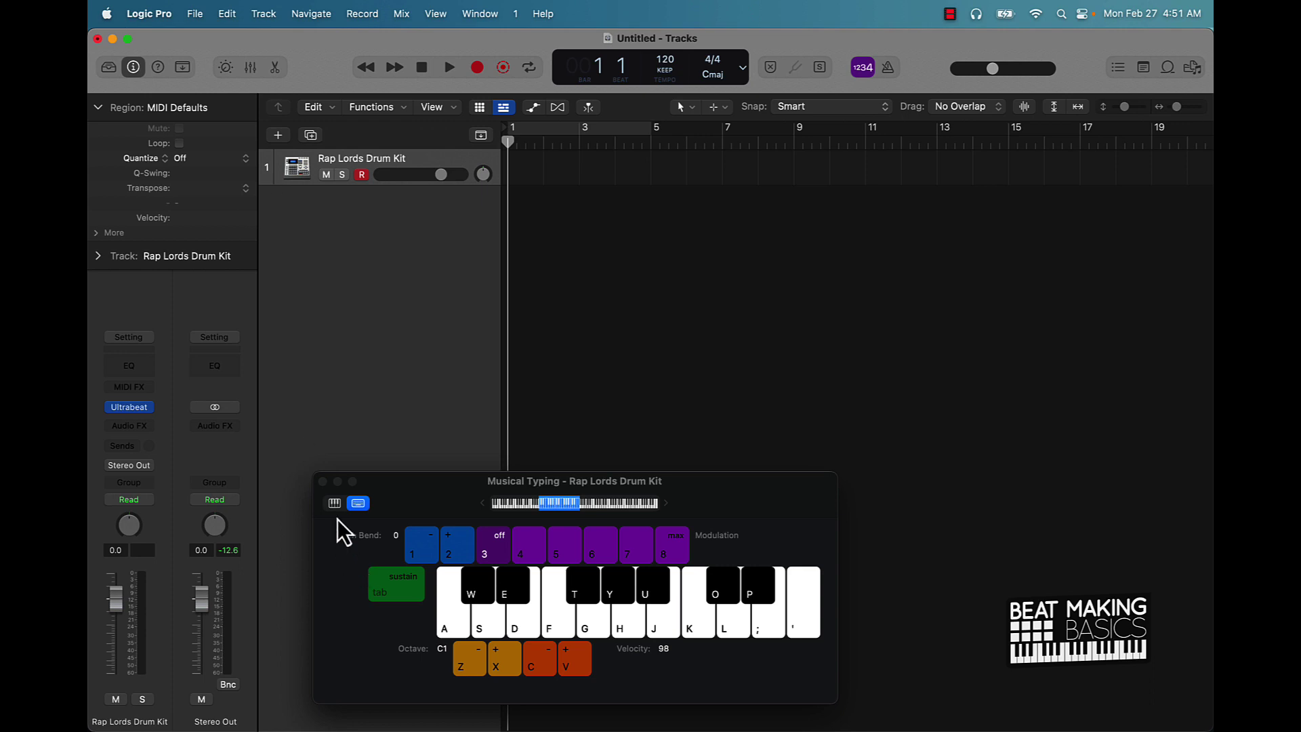
pyautogui.click(323, 481)
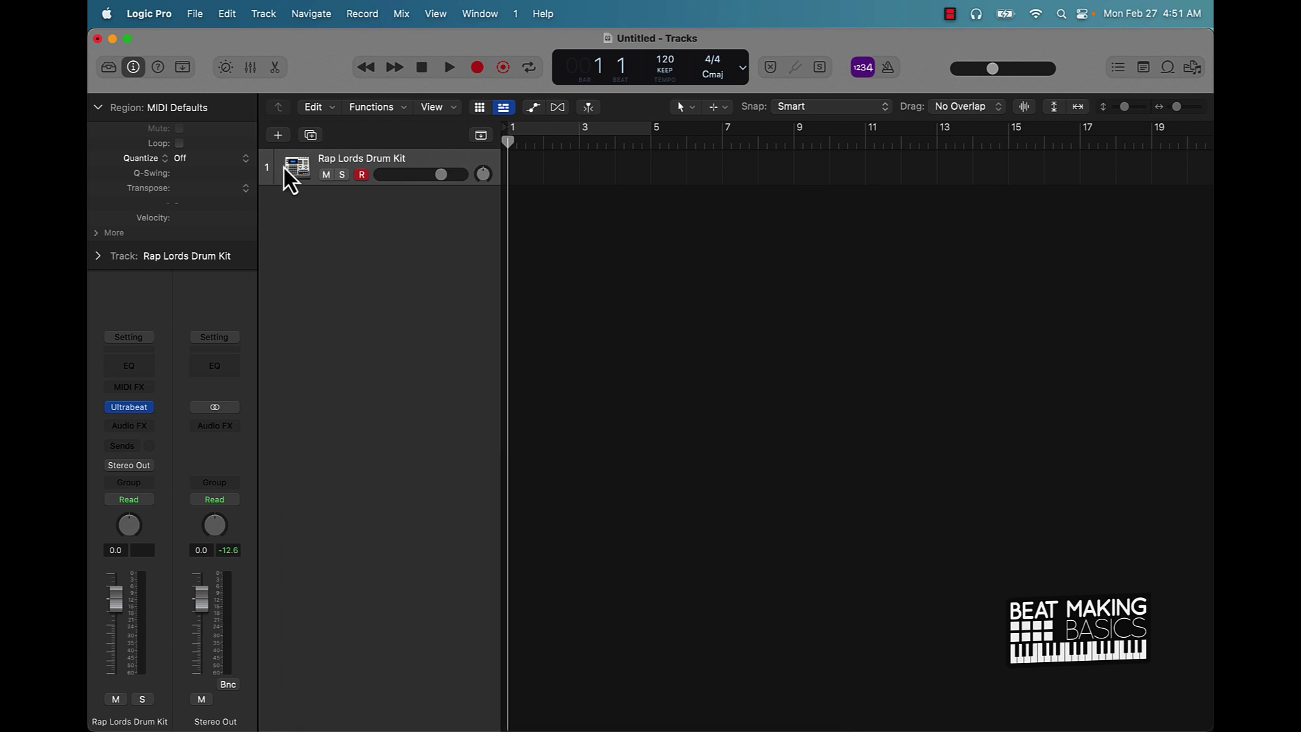
pyautogui.press('super+BackSpace')
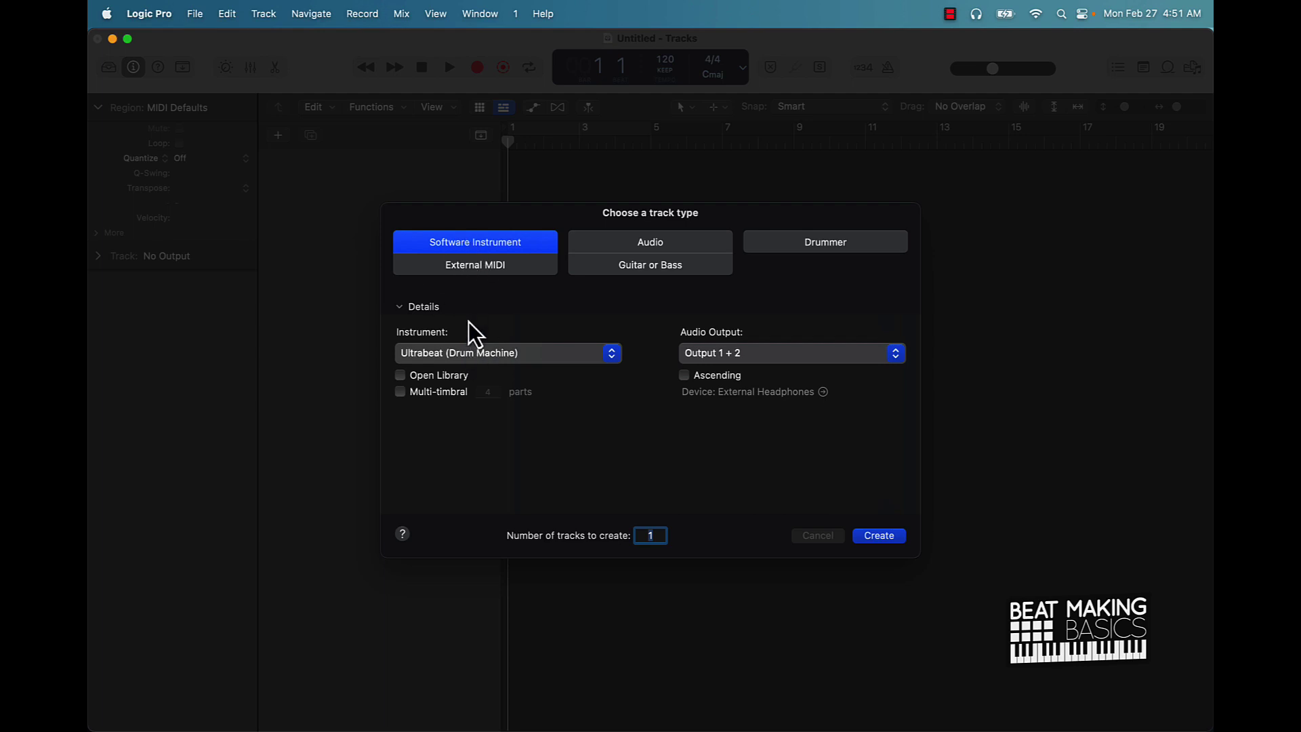
# Create one new software instrument track with Ultrabeat (Drum Machine) as its instrument
pyautogui.click(449, 353)
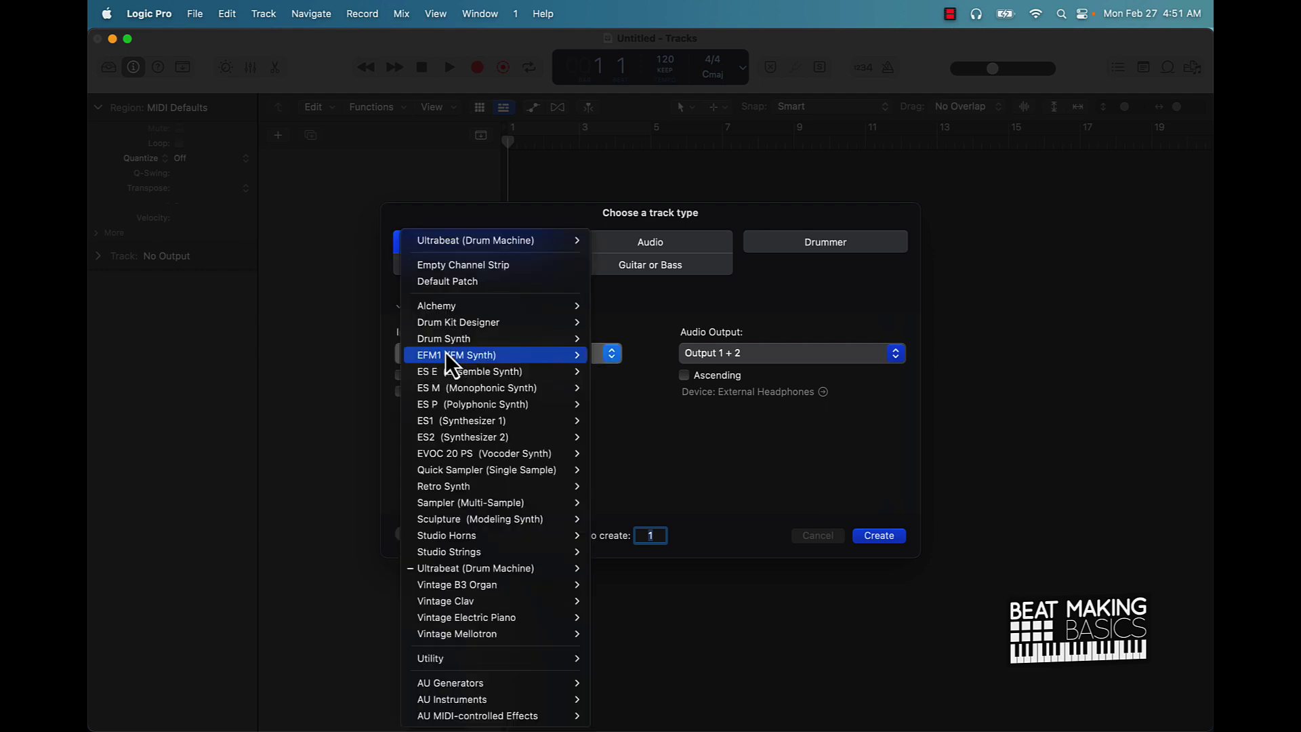
pyautogui.moveTo(458, 569)
pyautogui.click(613, 570)
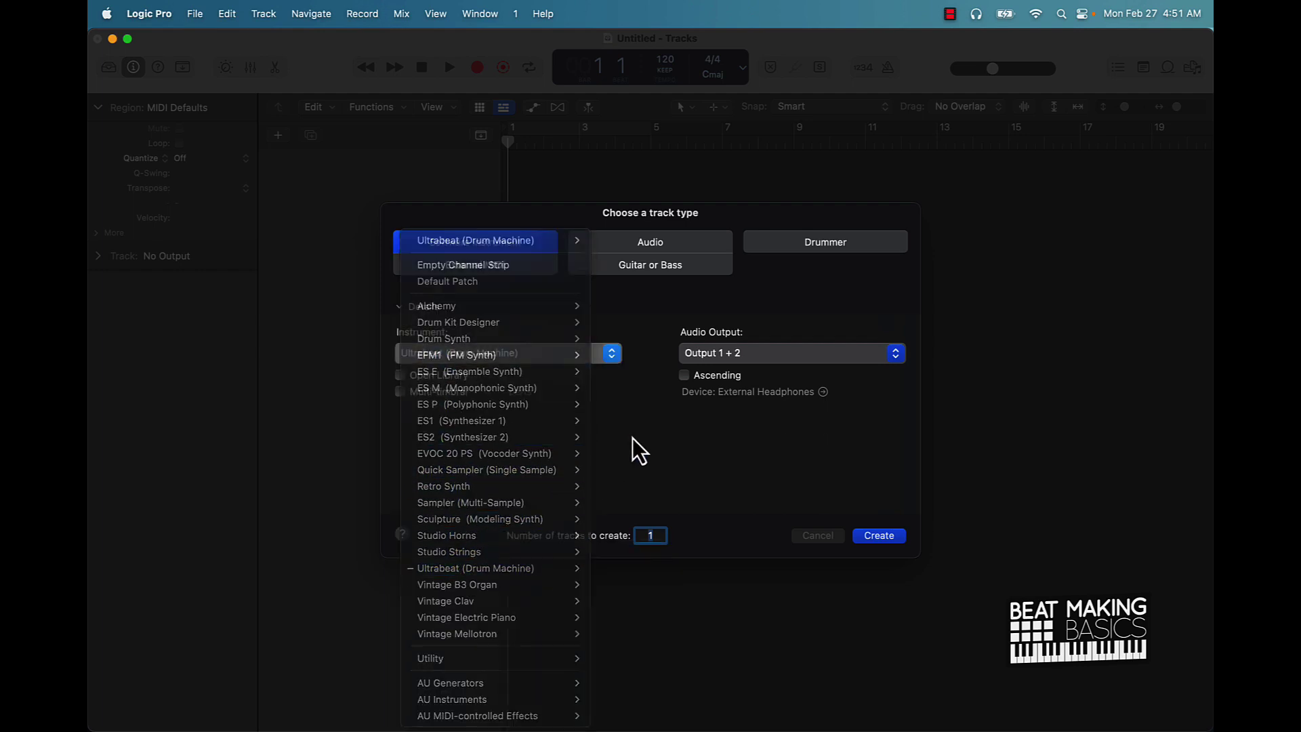
pyautogui.click(892, 539)
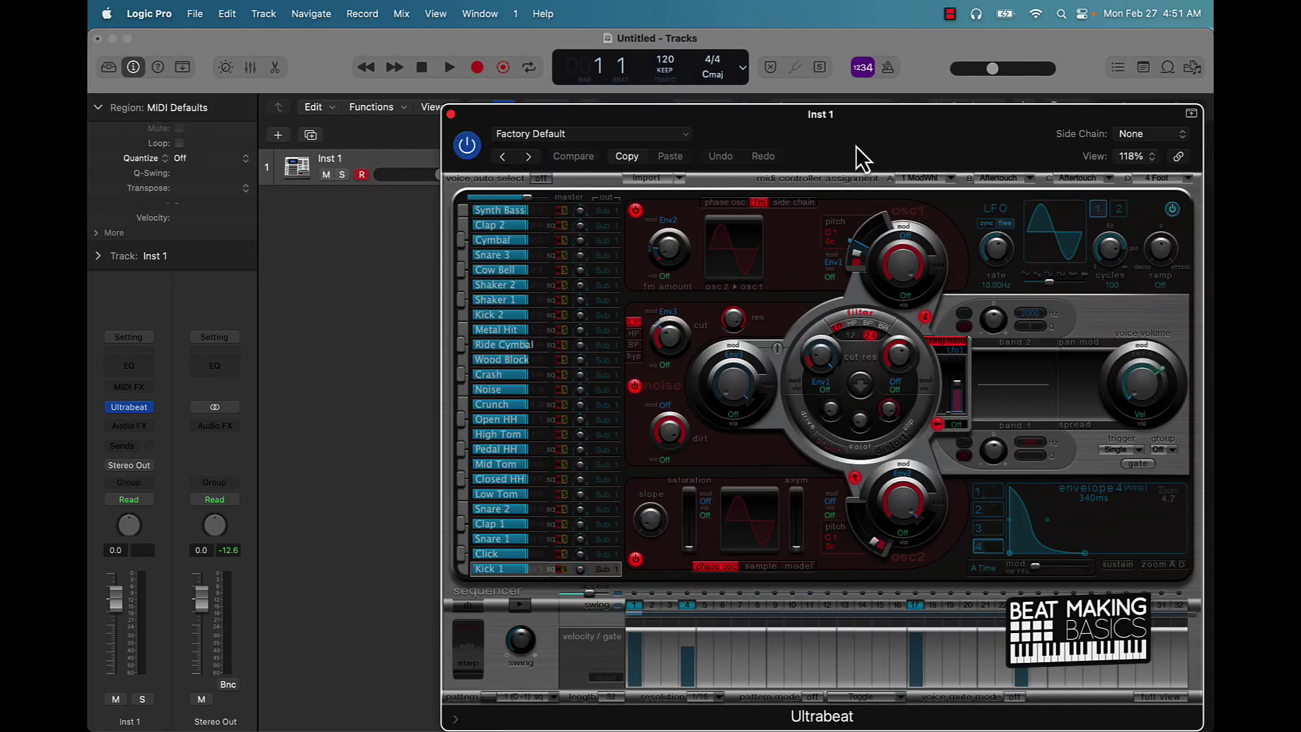
# Load the saved Rap Lords Drum Kit setting into the new track's Ultrabeat
pyautogui.moveTo(857, 148); pyautogui.dragTo(581, 111)
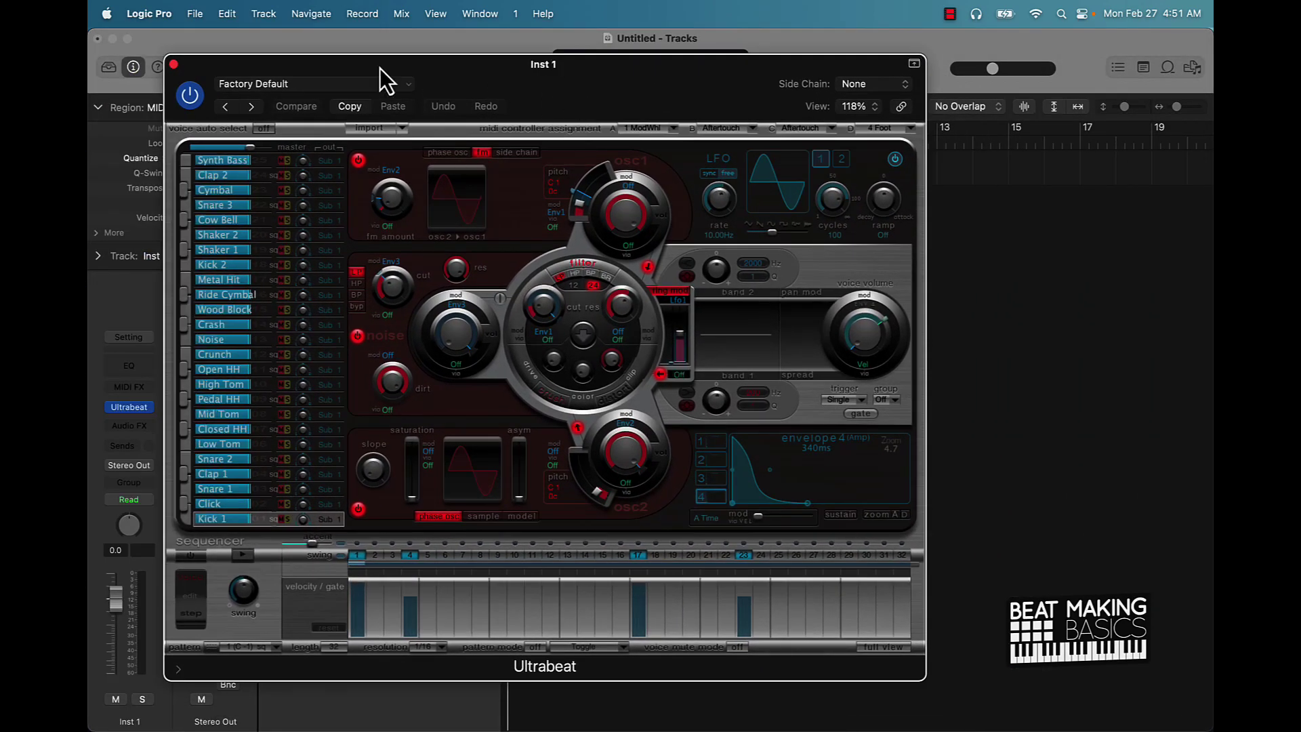
pyautogui.click(280, 87)
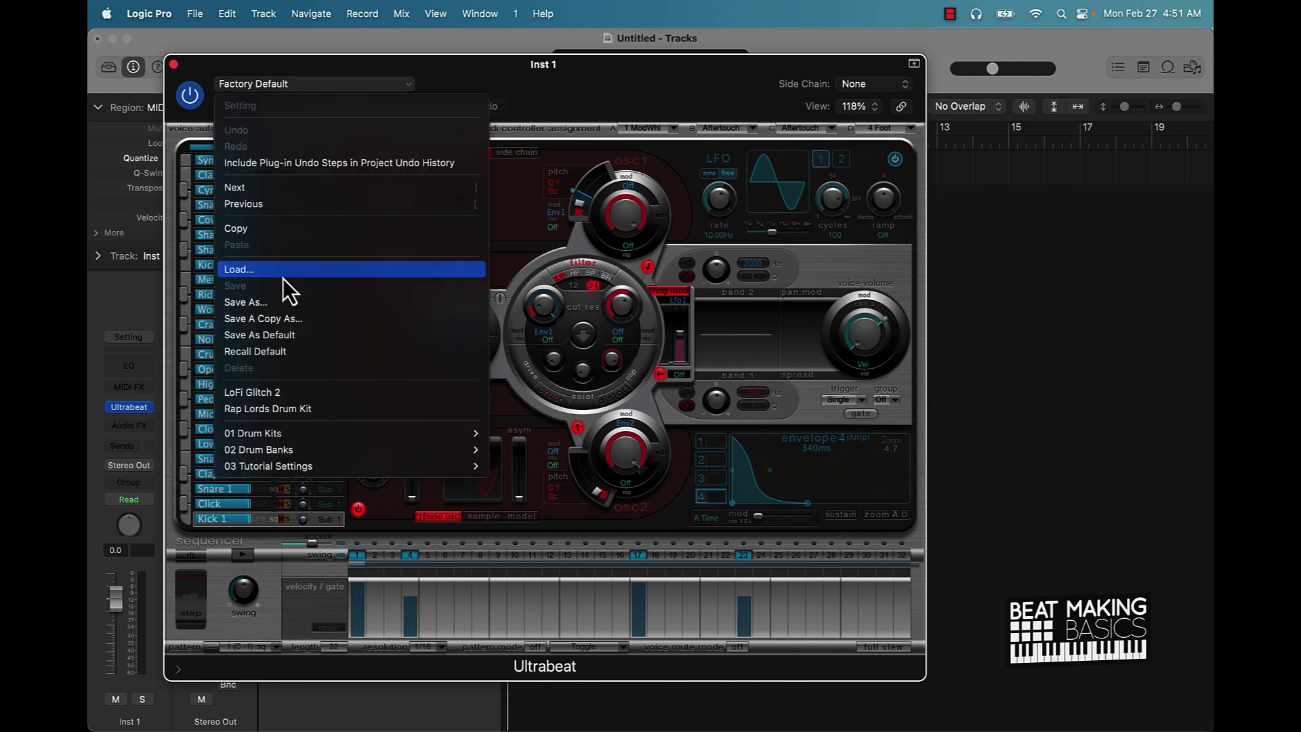
pyautogui.click(271, 410)
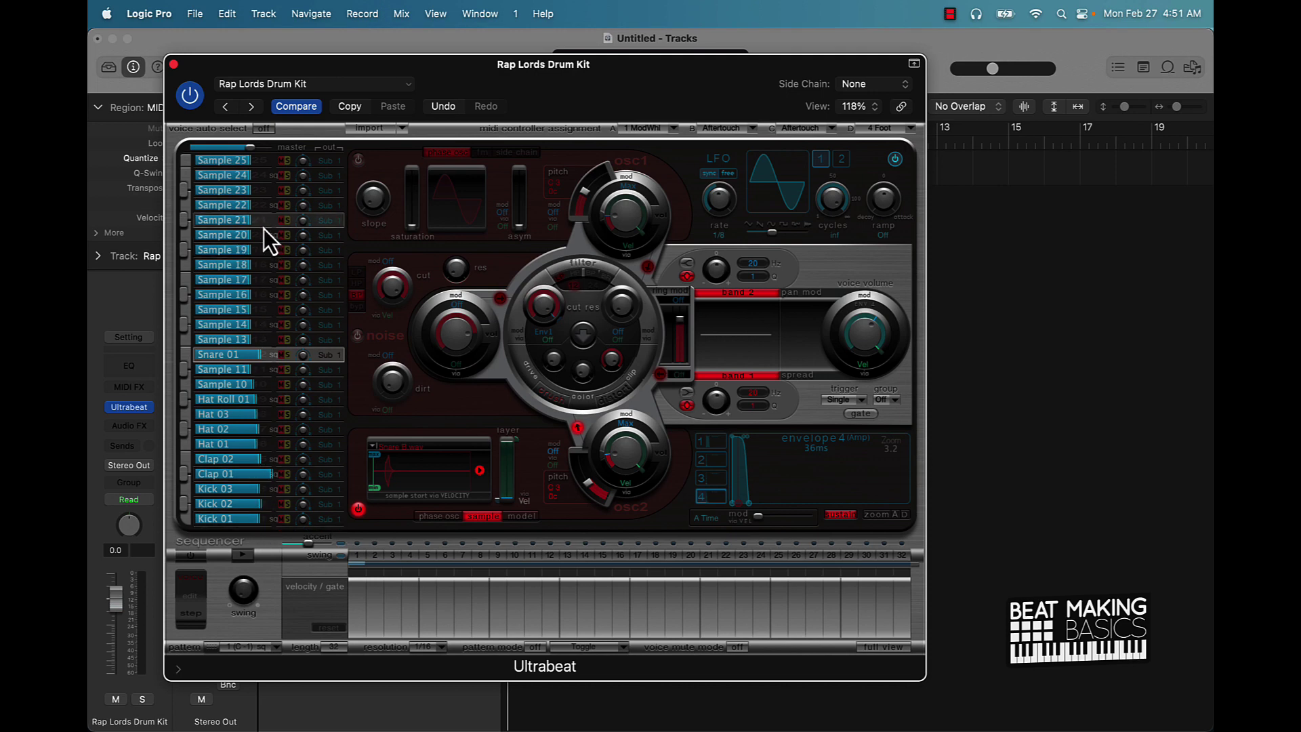
# Bring up Musical Typing, play the kit's first few sounds, and reposition the keyboard window
pyautogui.press('super+k')
pyautogui.press('a')
pyautogui.press('s')
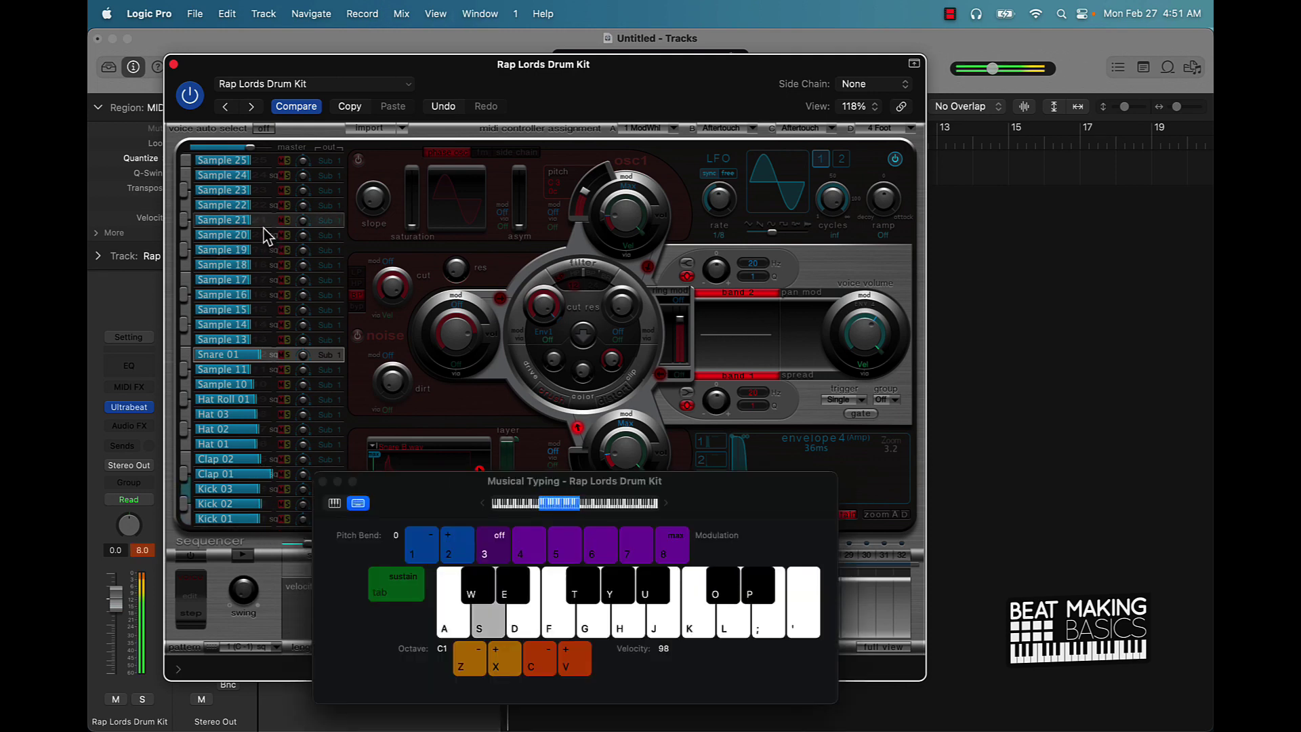
pyautogui.press('d')
pyautogui.press('f')
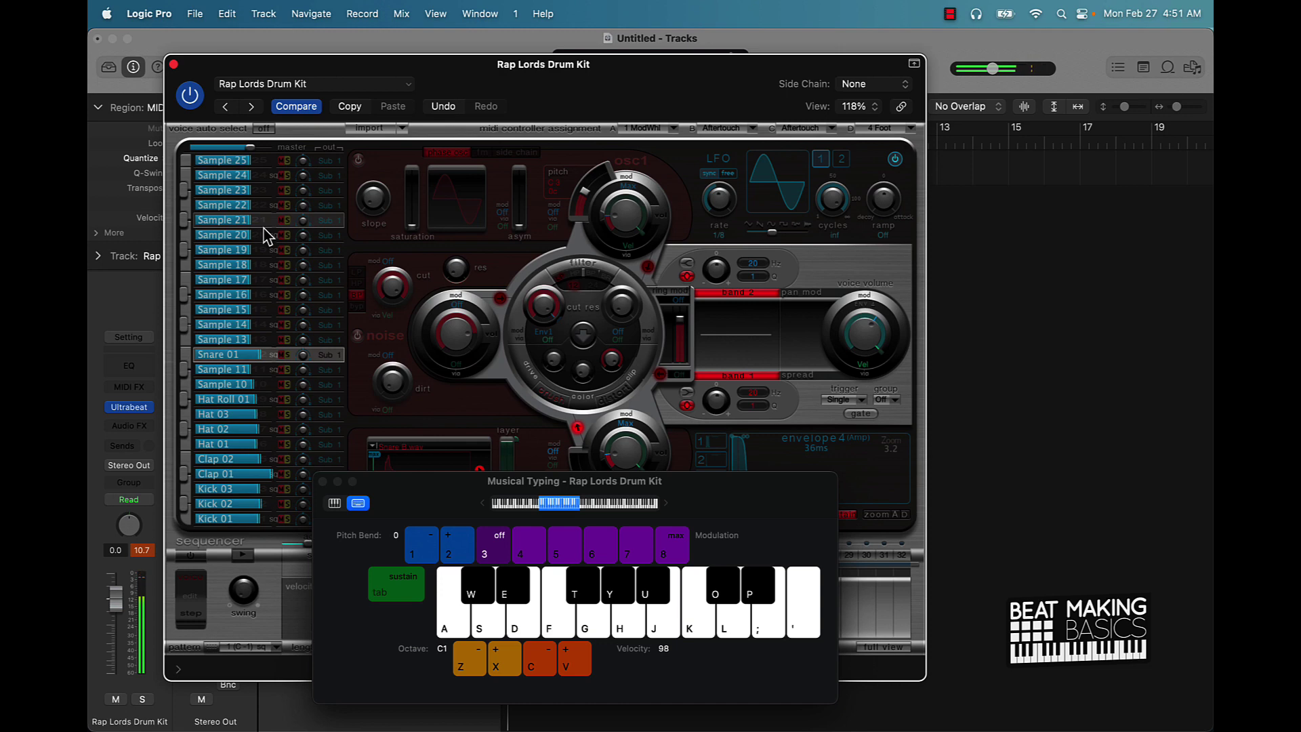
pyautogui.moveTo(449, 486); pyautogui.dragTo(597, 258)
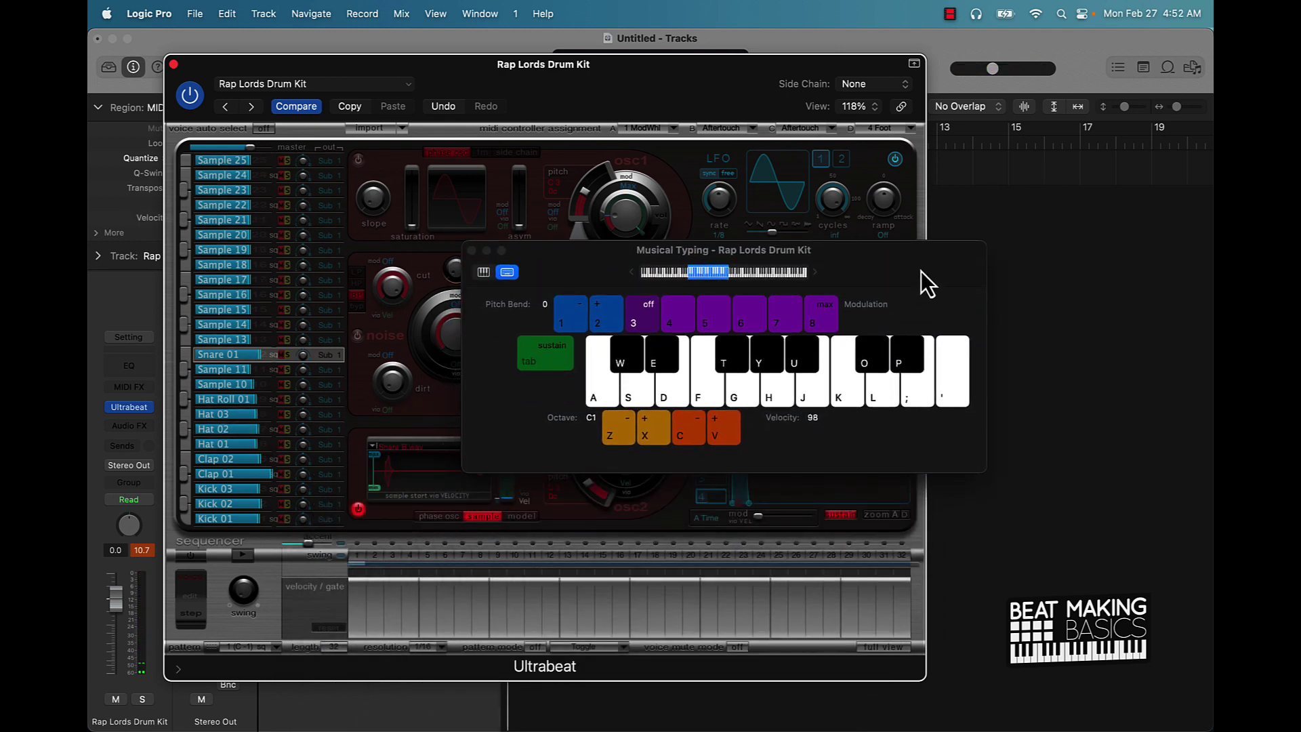
pyautogui.moveTo(921, 271); pyautogui.dragTo(830, 248)
# Find and preview Hat Roll G.wav in the file browser, and load it into oscillator 2 of the Sample 10 slot
pyautogui.click(1192, 68)
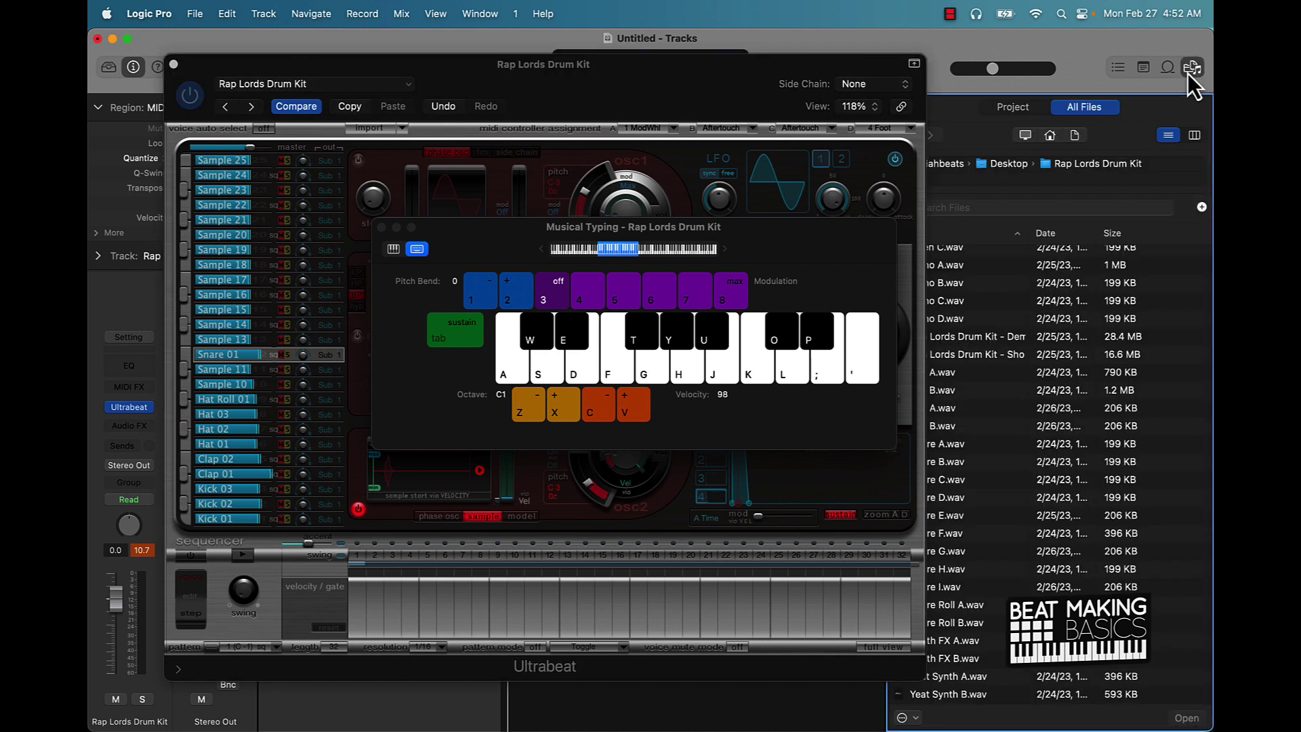
pyautogui.moveTo(771, 86); pyautogui.dragTo(729, 87)
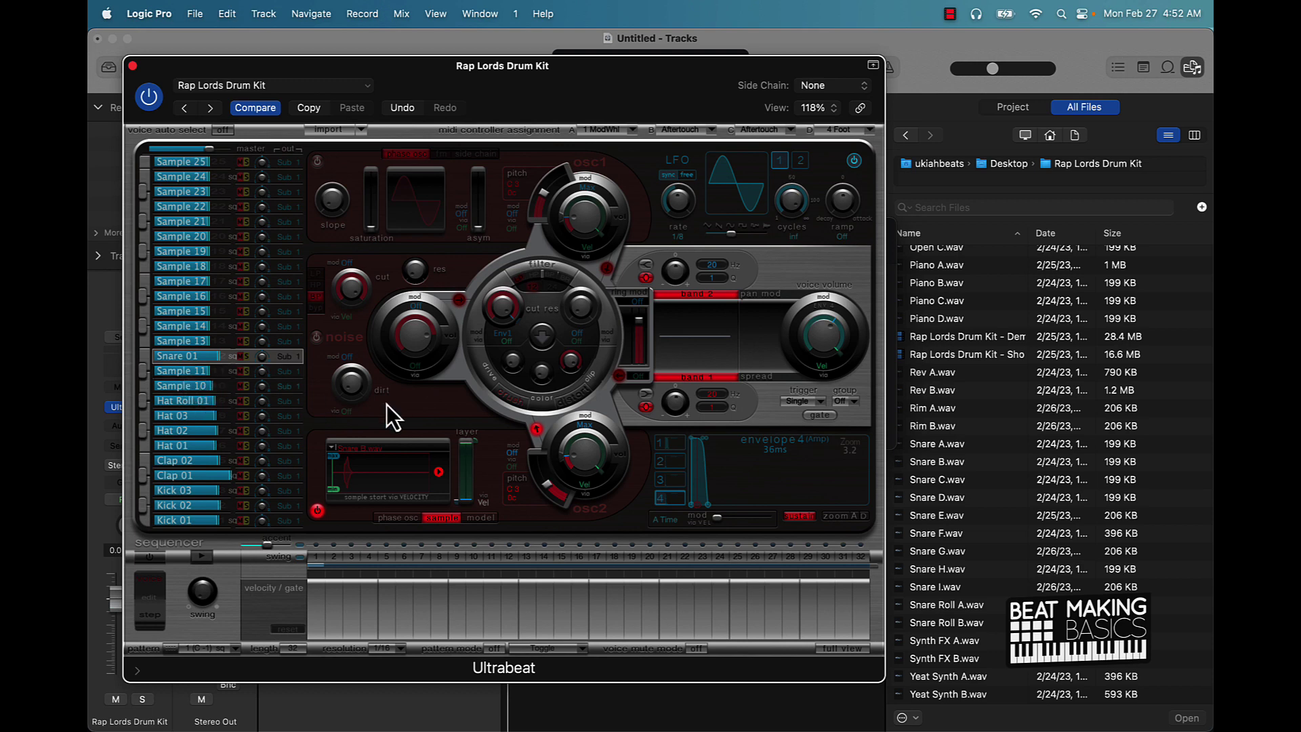
pyautogui.click(224, 384)
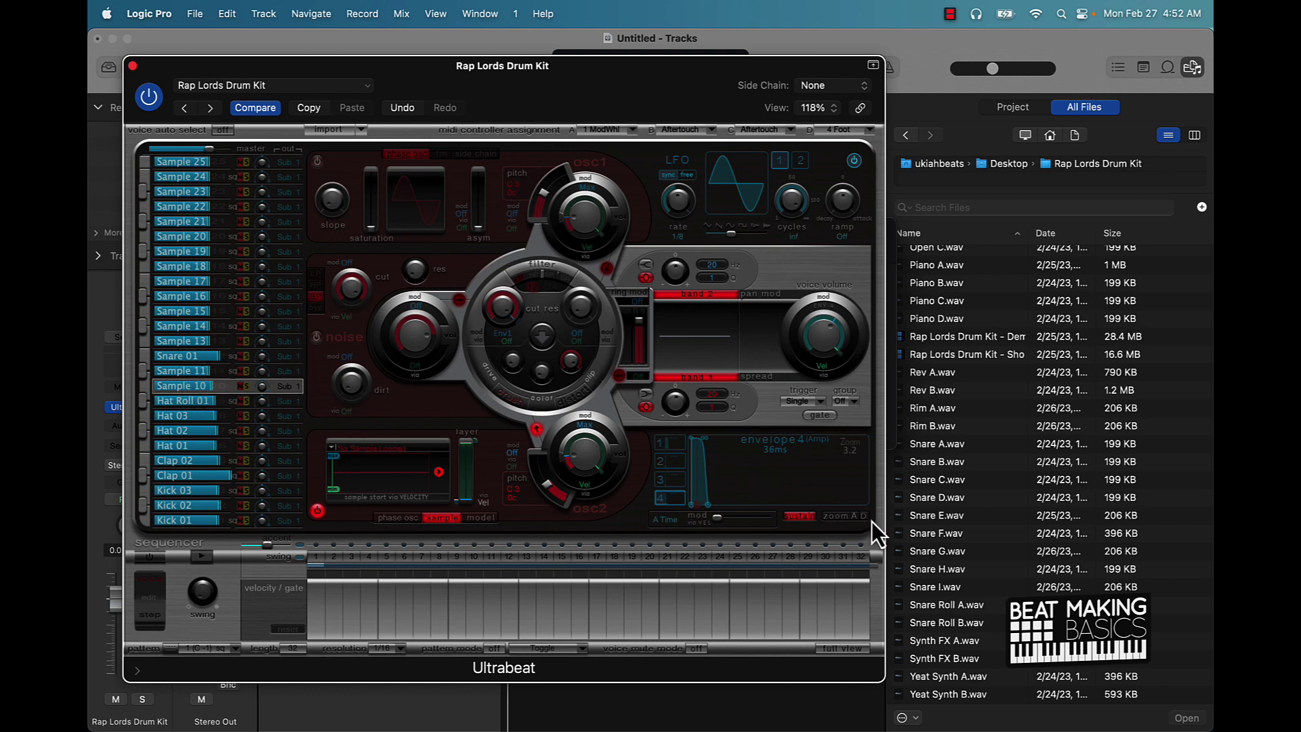
pyautogui.scroll(3, 928, 596)
pyautogui.scroll(10, 930, 602)
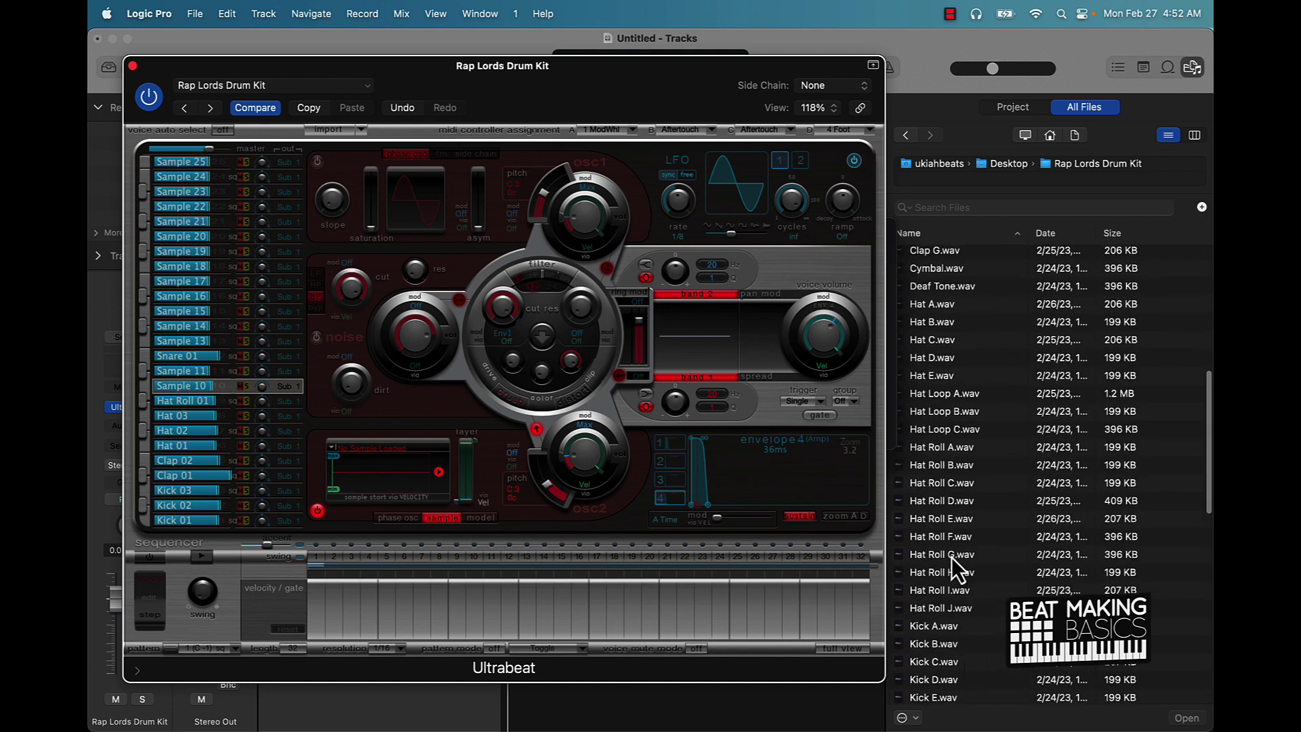
pyautogui.click(951, 557)
pyautogui.click(951, 557)
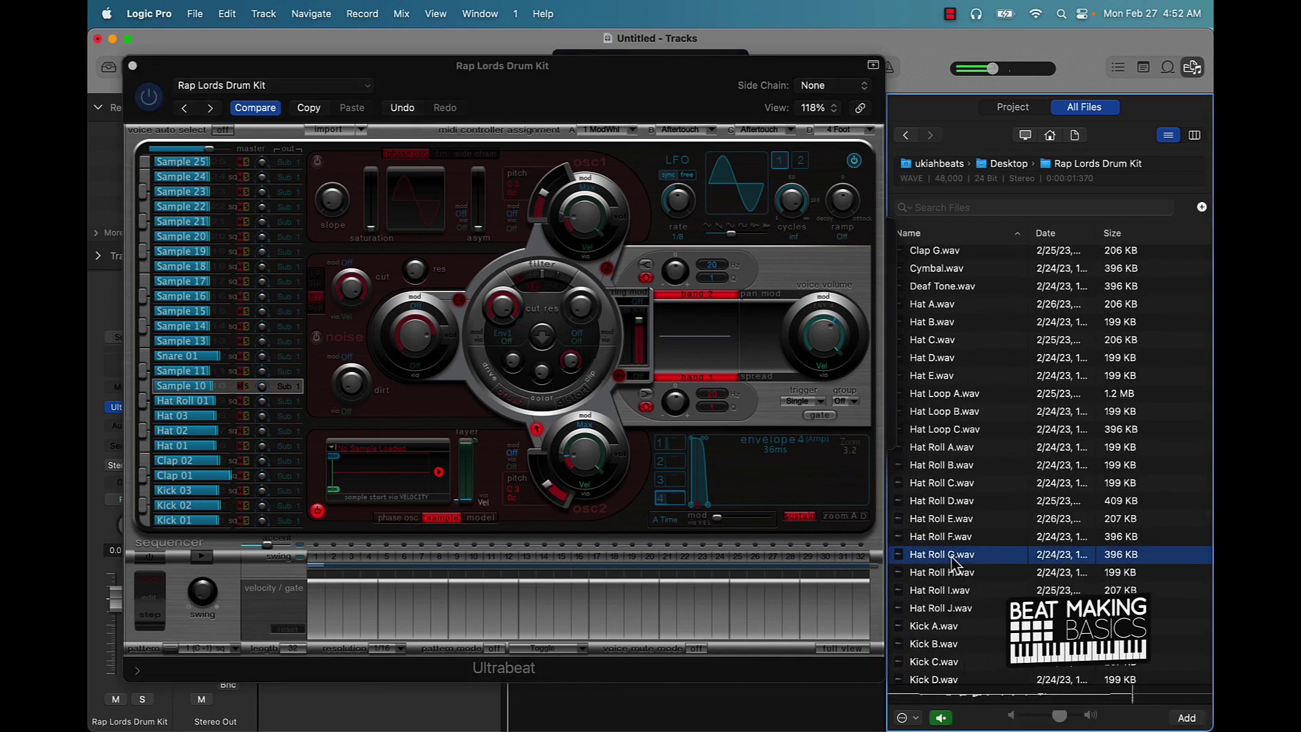
pyautogui.moveTo(952, 558); pyautogui.dragTo(360, 479)
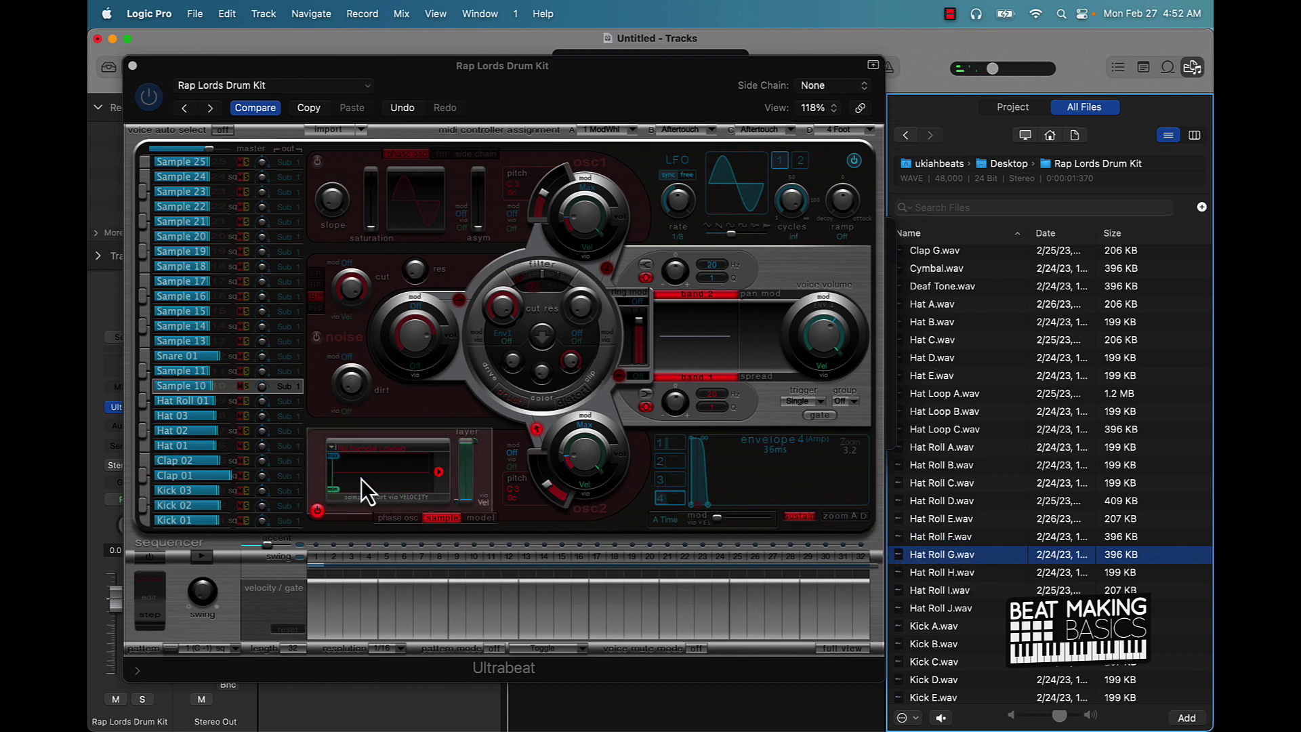
# Rename the Sample 10 drum slot as Hat Roll 02
pyautogui.doubleClick(196, 385)
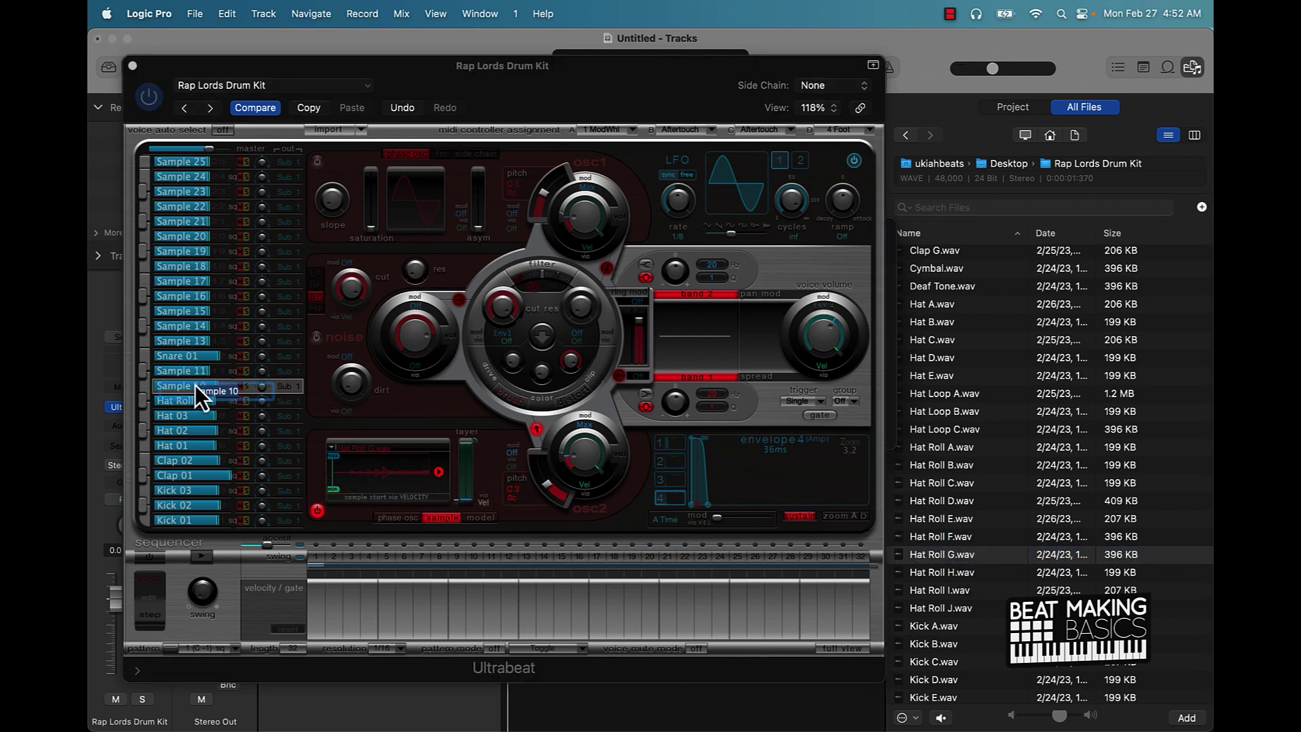
pyautogui.write('Hat Roll 02')
pyautogui.press('Return')
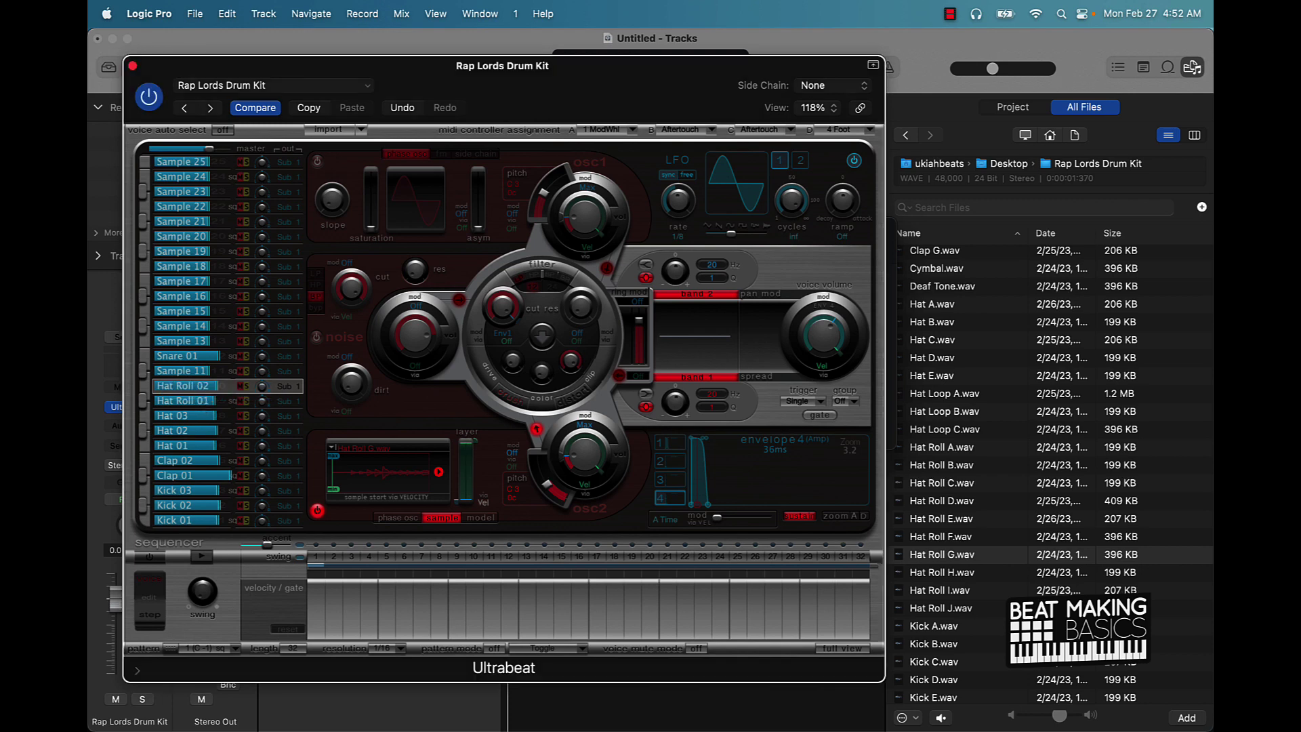
# Audition the hat roll sound and save the changes to the existing Rap Lords Drum Kit setting
pyautogui.click(152, 407)
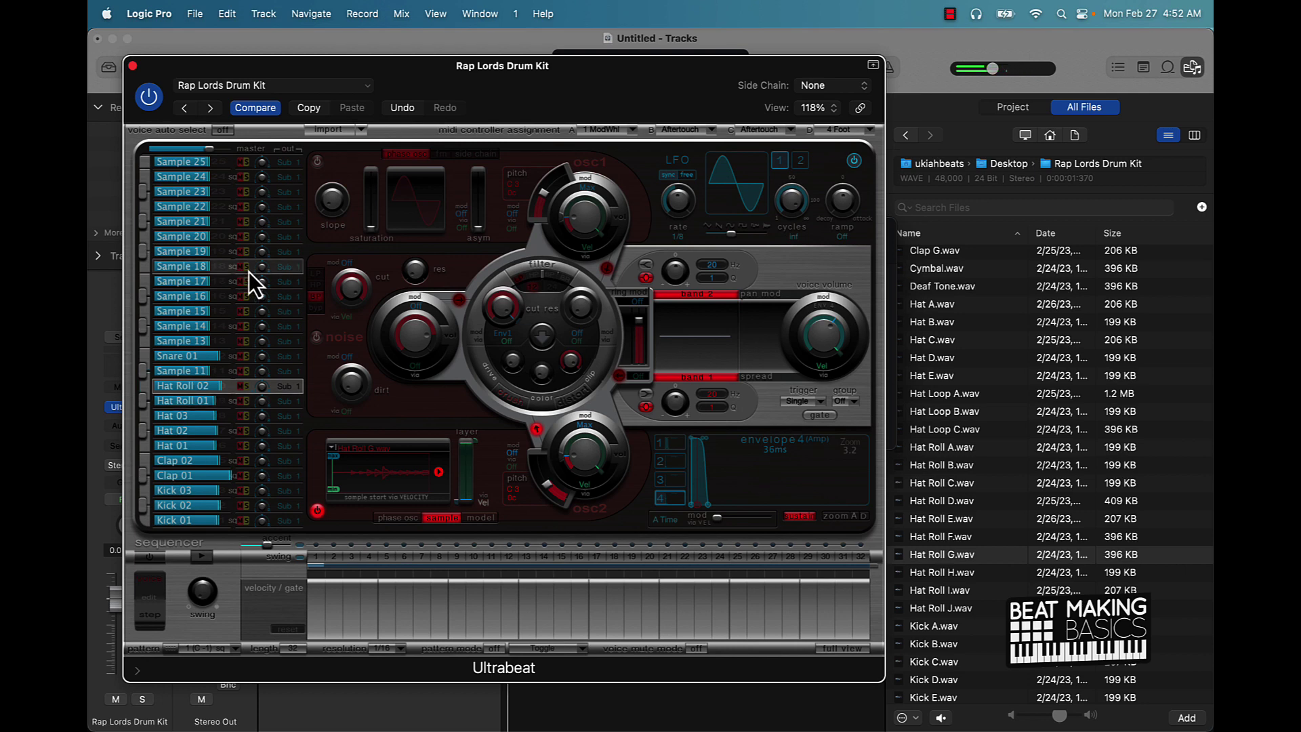
pyautogui.click(331, 87)
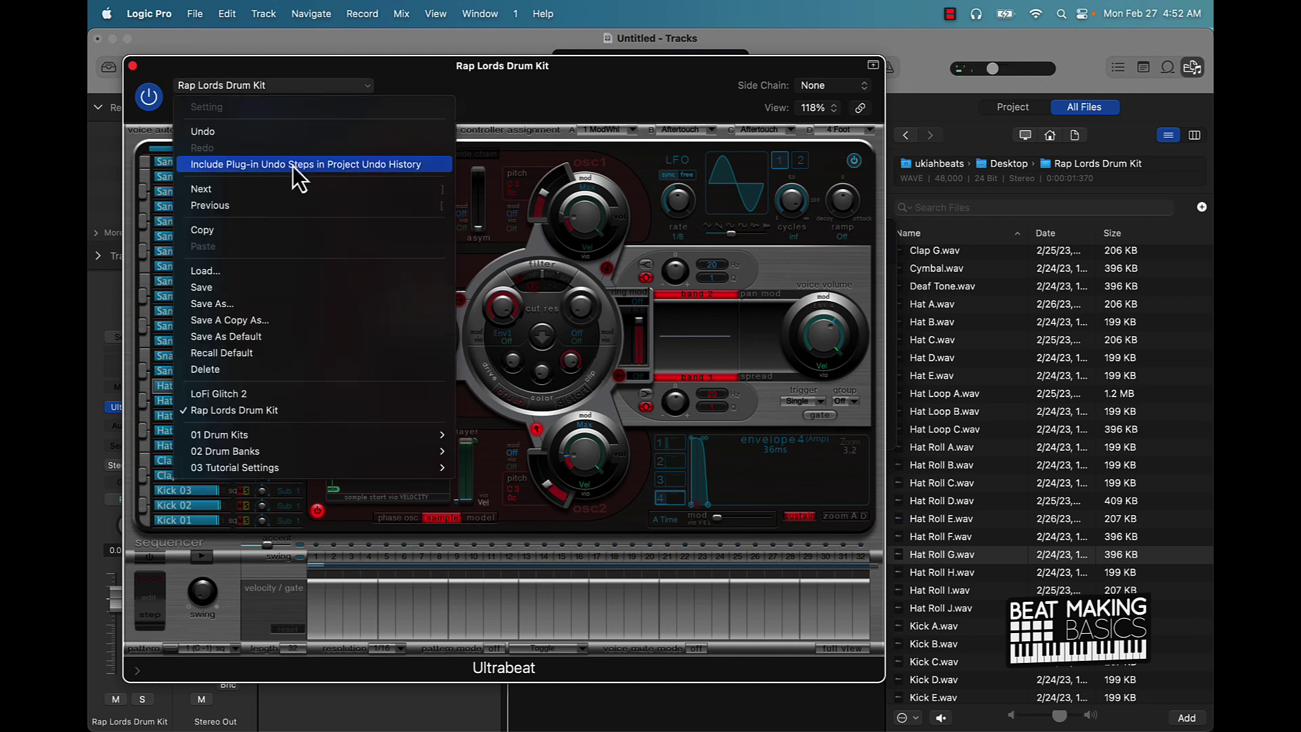
pyautogui.click(242, 287)
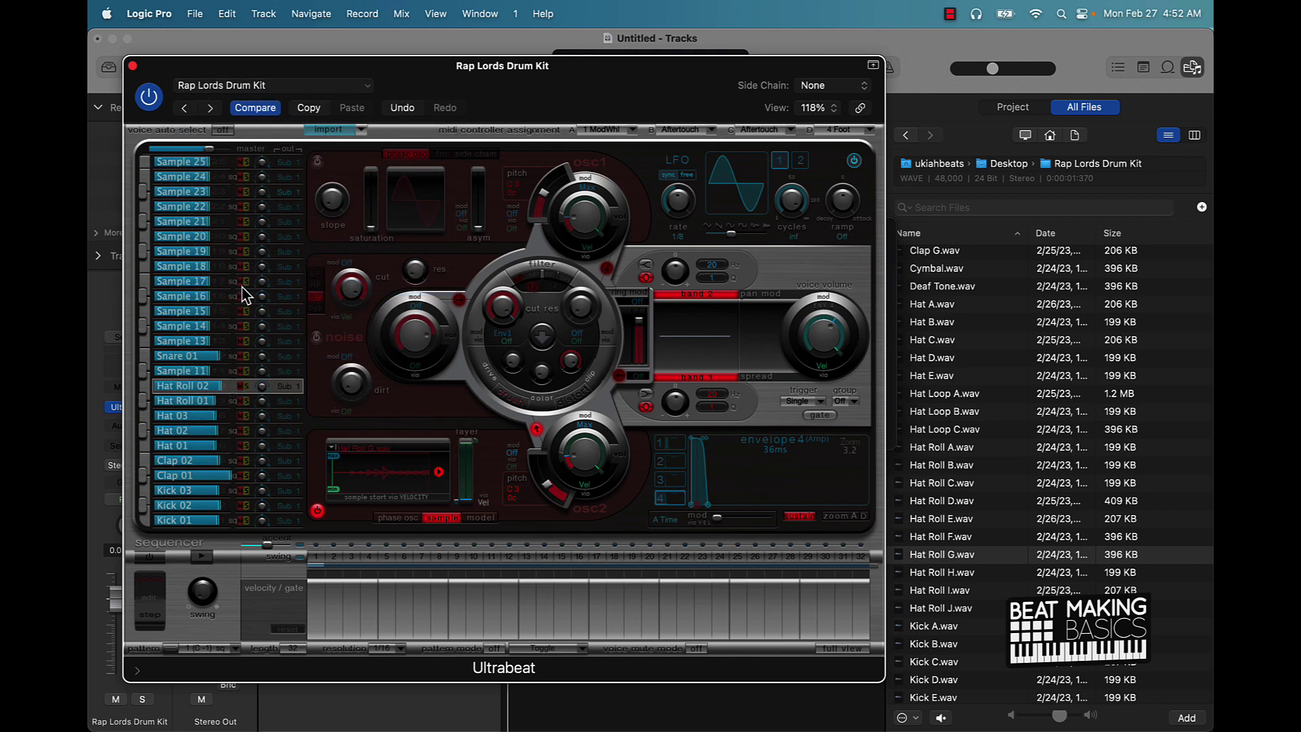
# Load the LoFi Glitch 2 setting and switch back to Rap Lords Drum Kit to check the saved changes
pyautogui.click(208, 84)
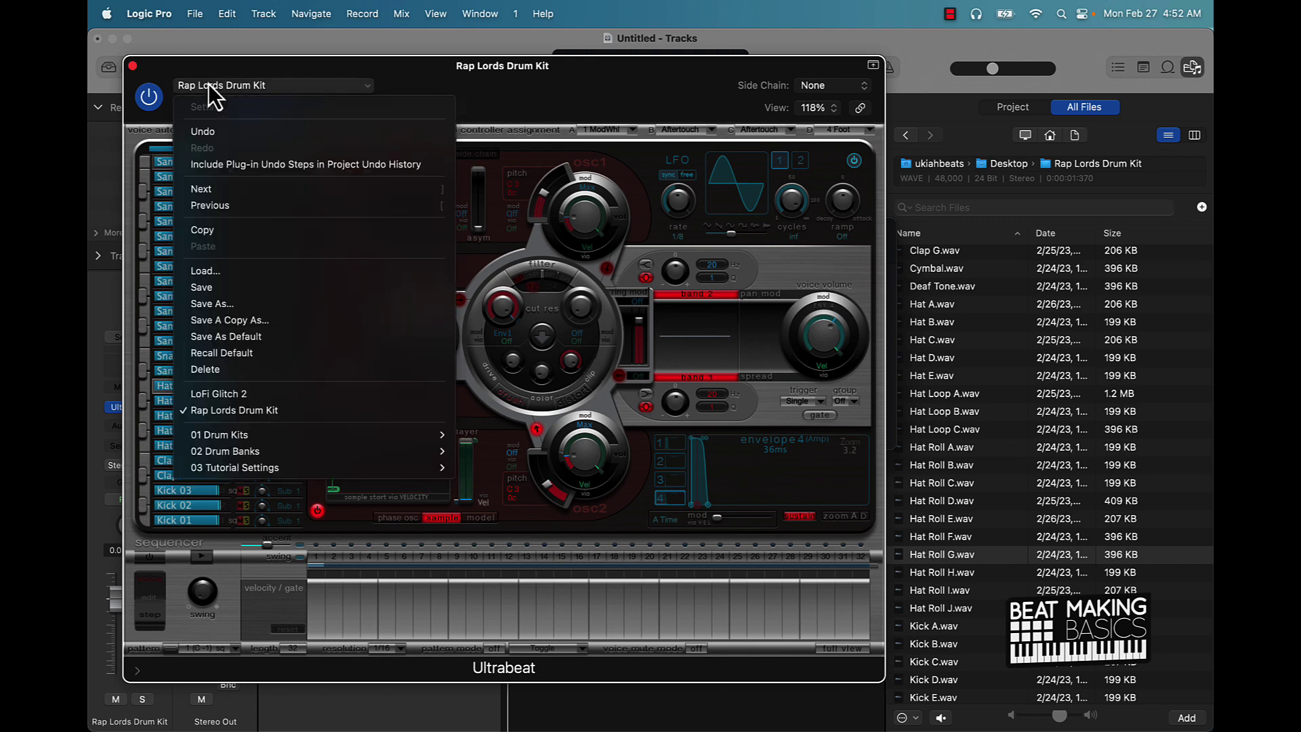
pyautogui.click(244, 392)
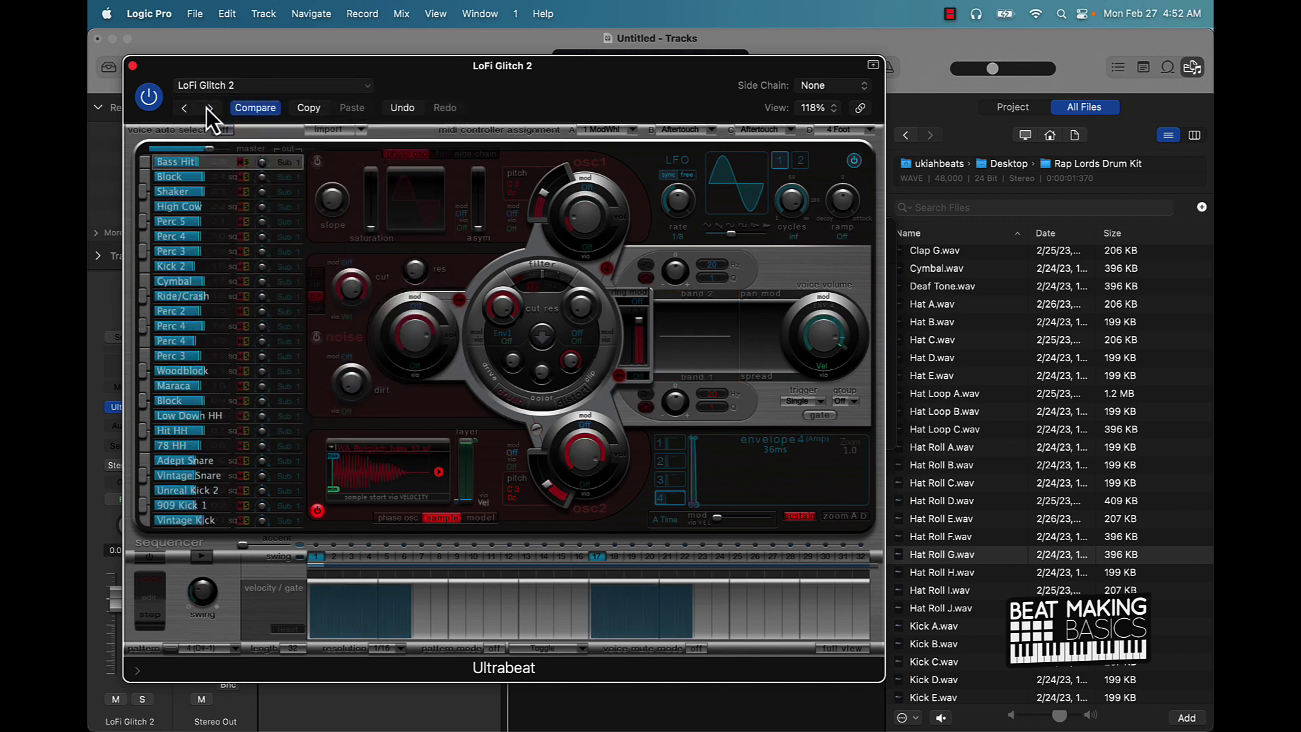
pyautogui.click(218, 86)
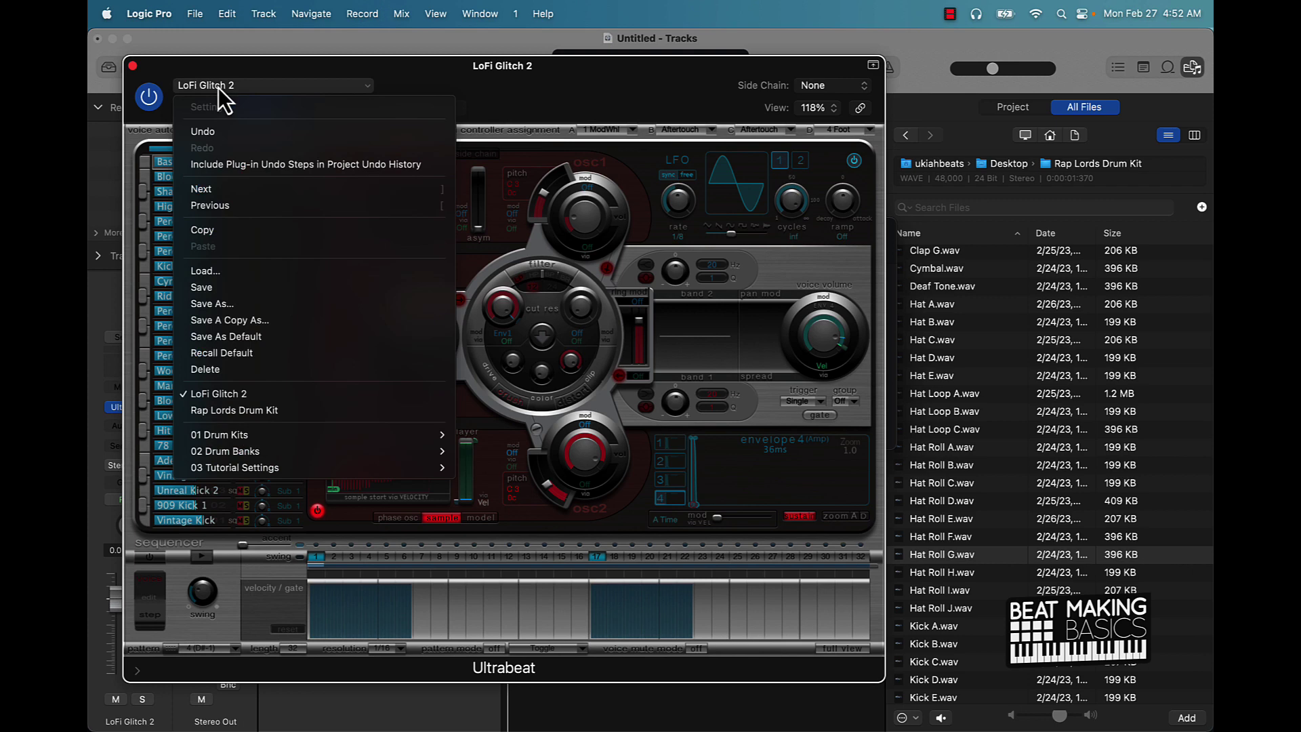
pyautogui.click(244, 413)
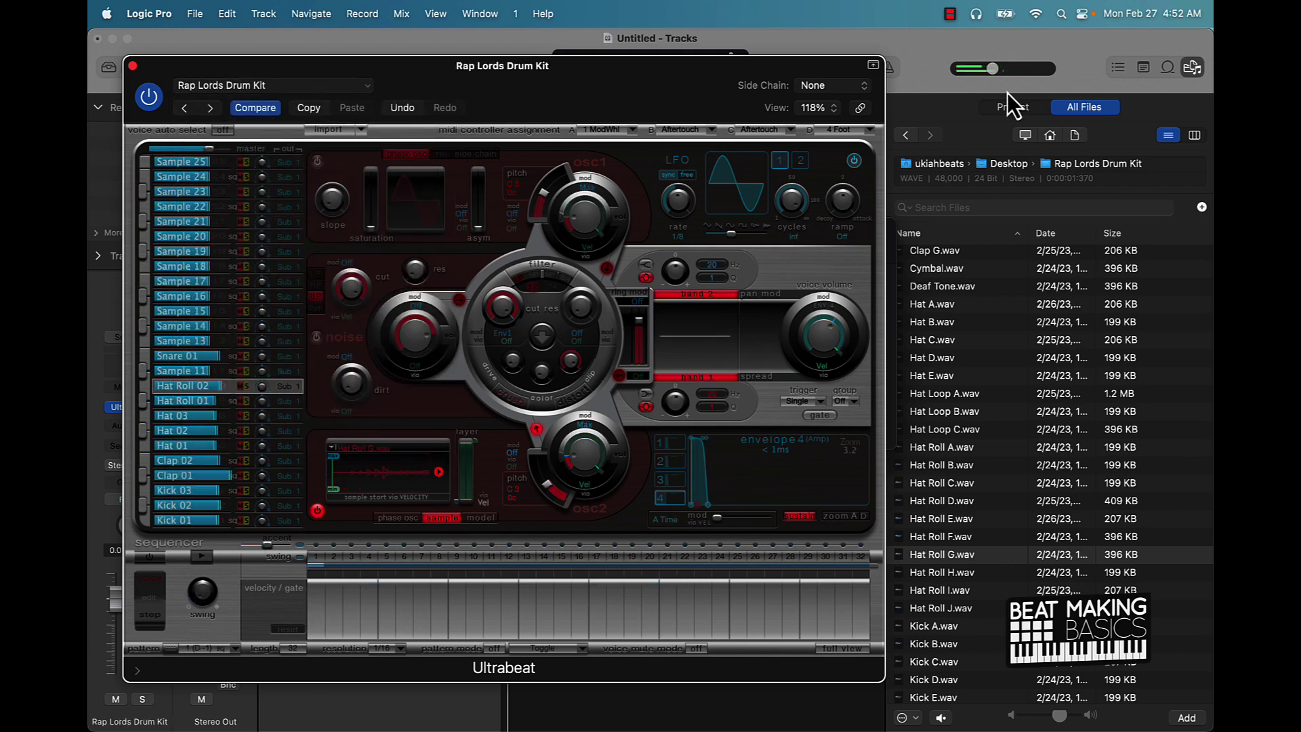
# Close the file browser, the Ultrabeat window and the Musical Typing keyboard
pyautogui.click(1193, 68)
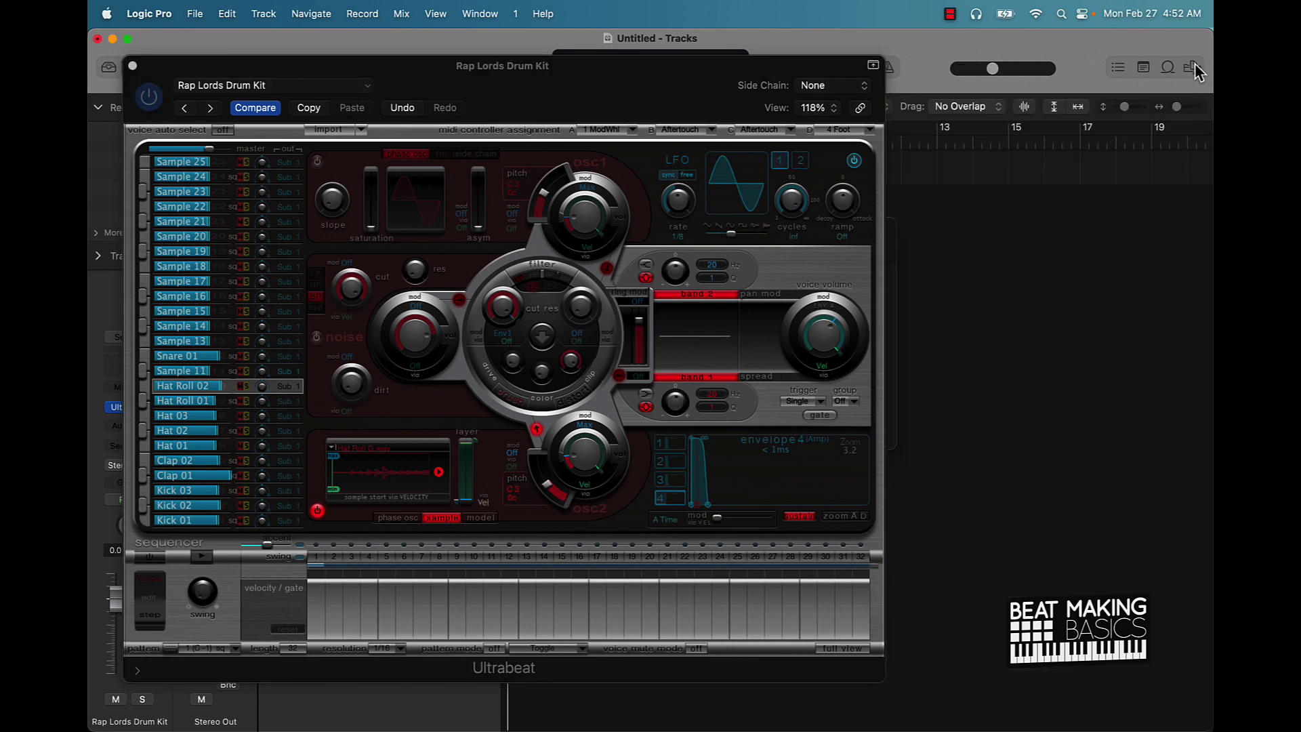
pyautogui.click(132, 65)
pyautogui.press('super+k')
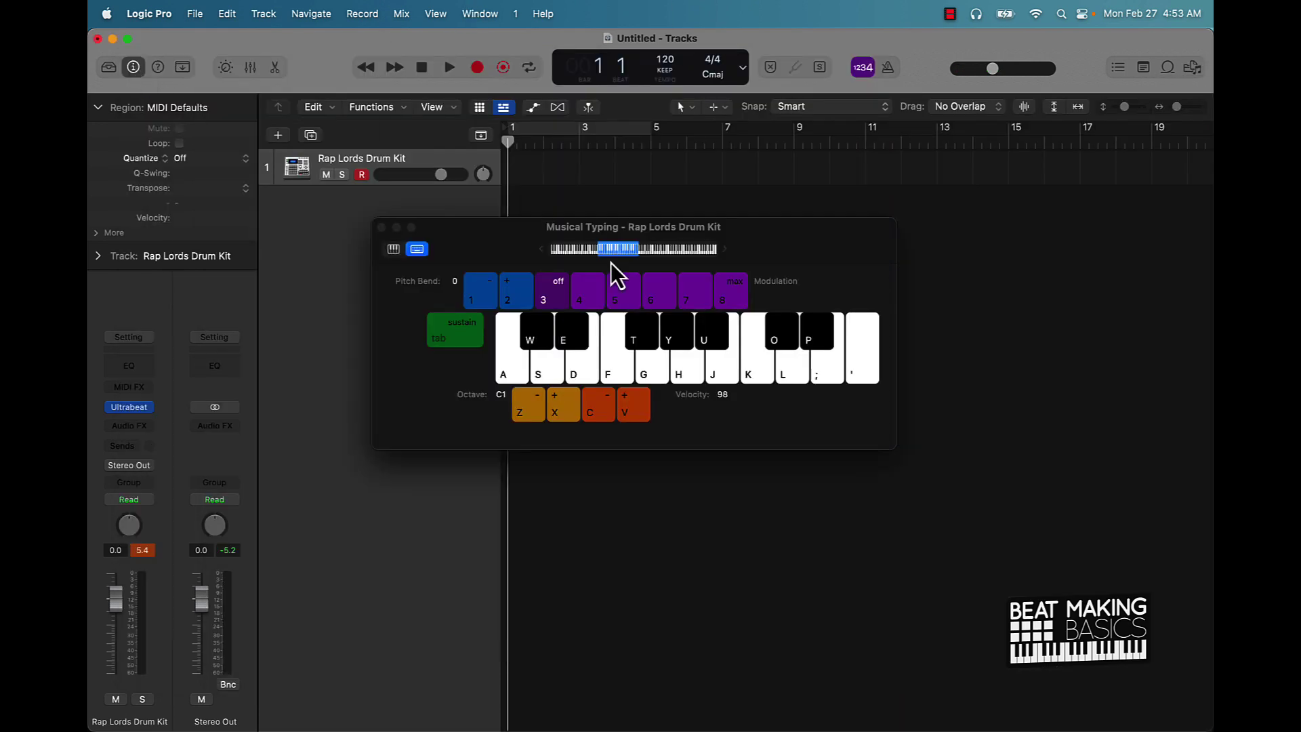
pyautogui.click(381, 227)
# Turn off record enable on the Rap Lords Drum Kit track and clear its channel's peak level indicator
pyautogui.click(362, 175)
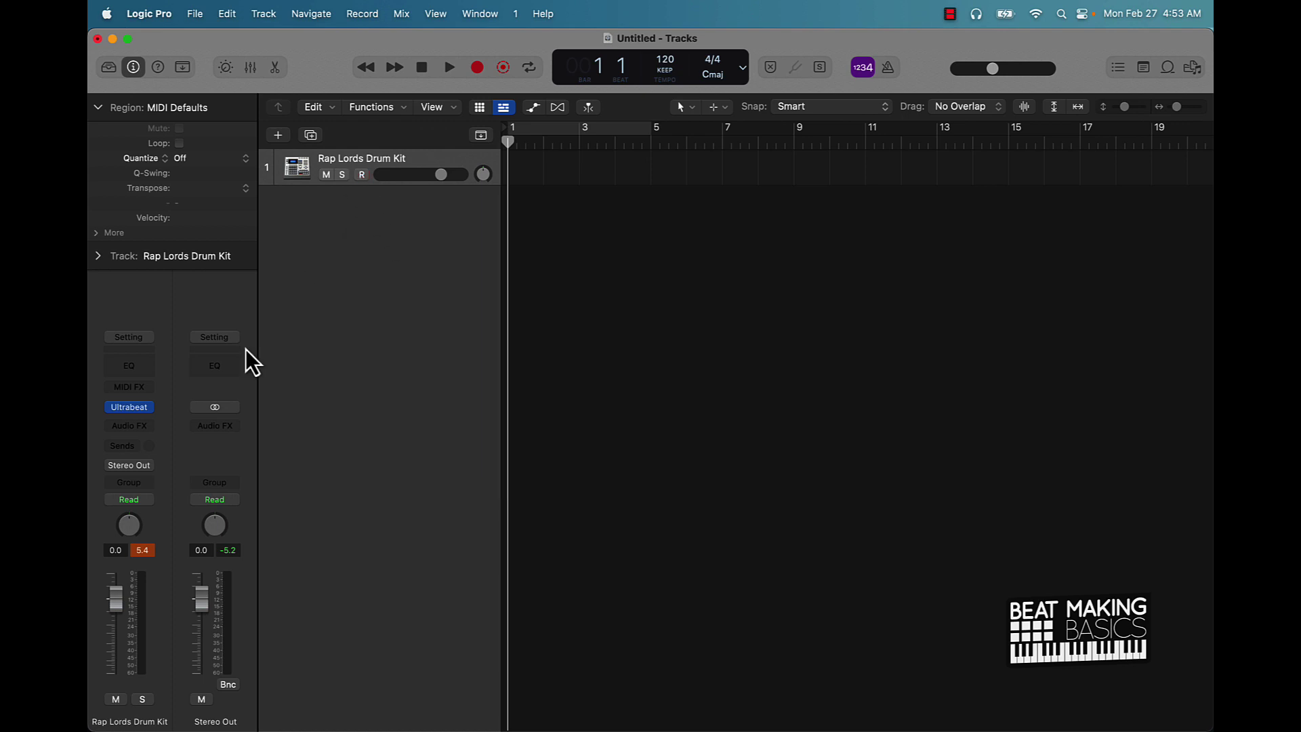
pyautogui.click(142, 550)
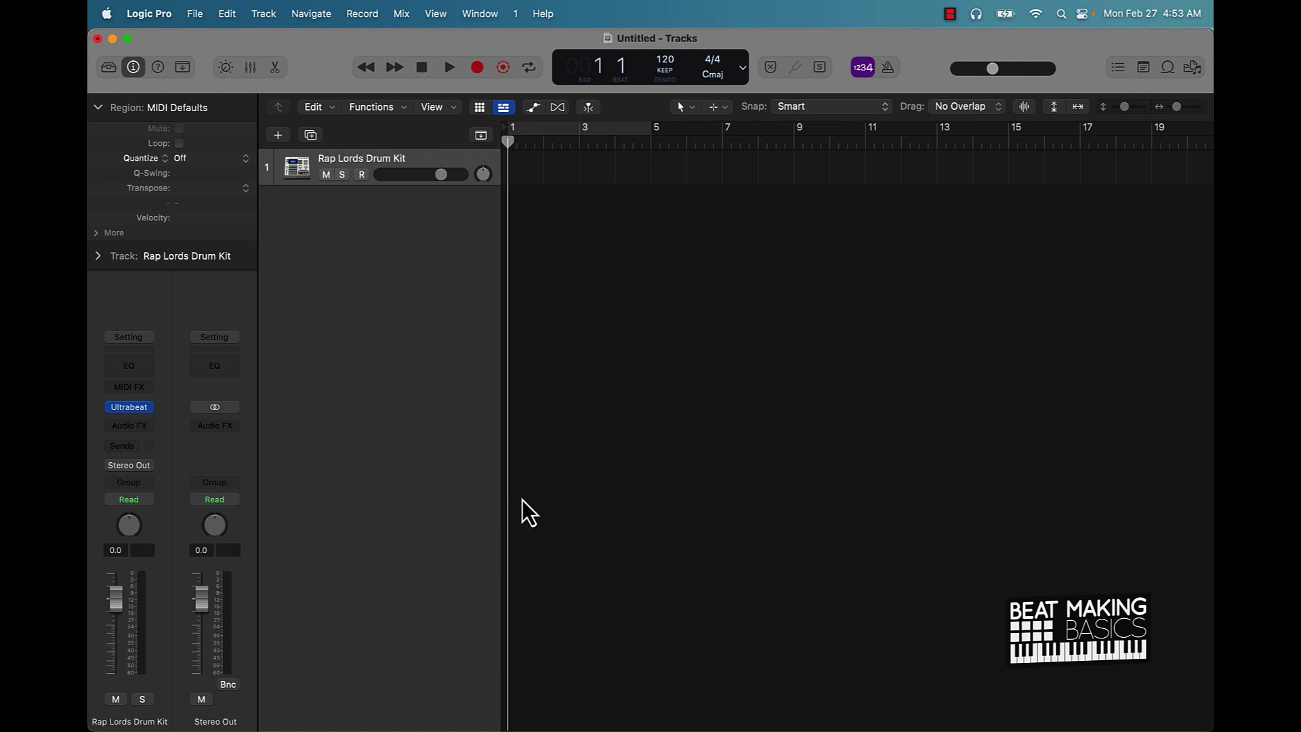